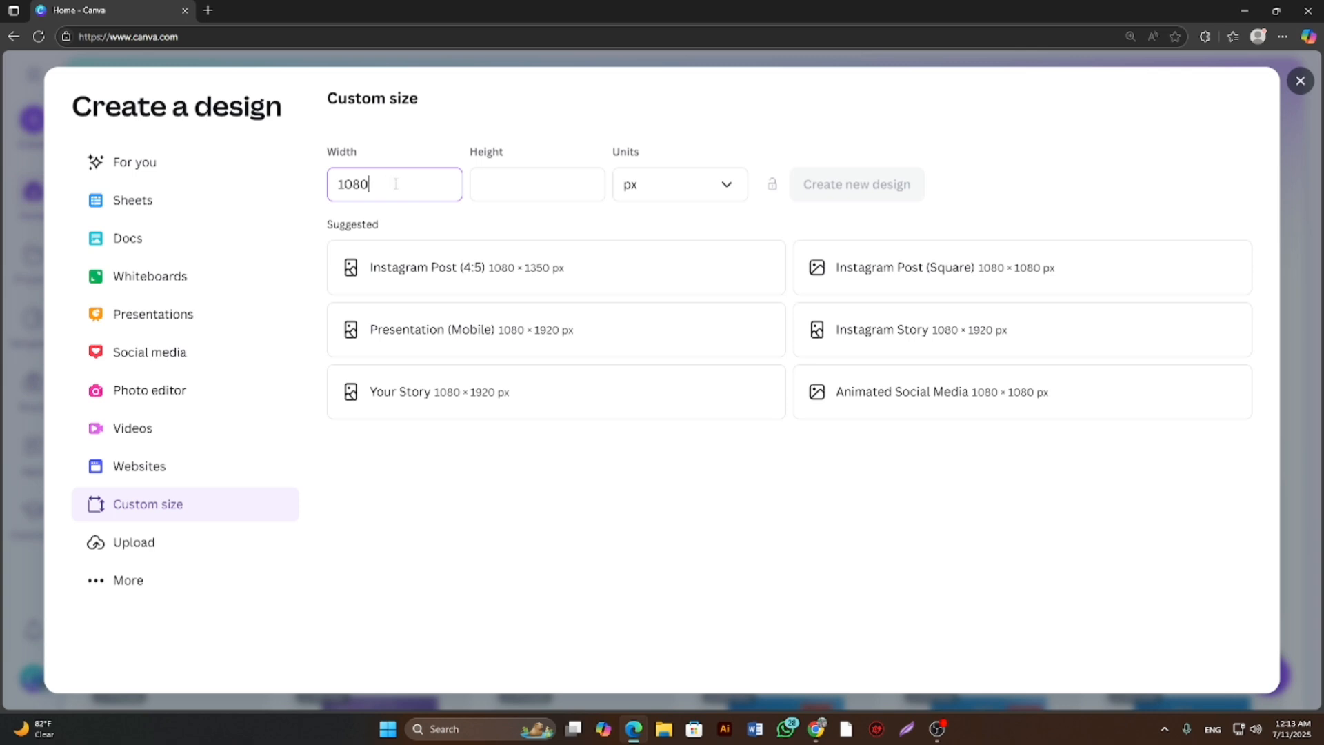
Set the custom size height to 1350 px with the 1080 px width and create the new design.
{"action": "left_click", "coordinate": [495, 181]}
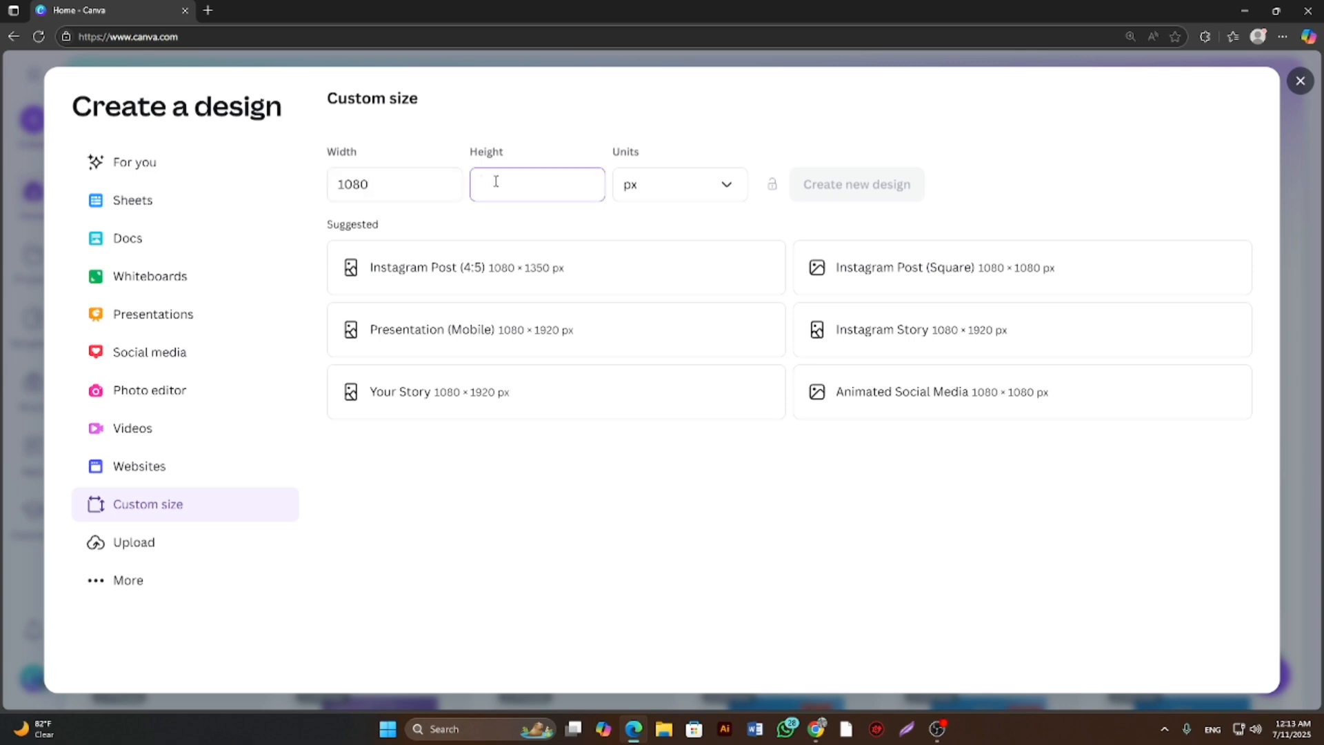
{"action": "type", "text": "1350"}
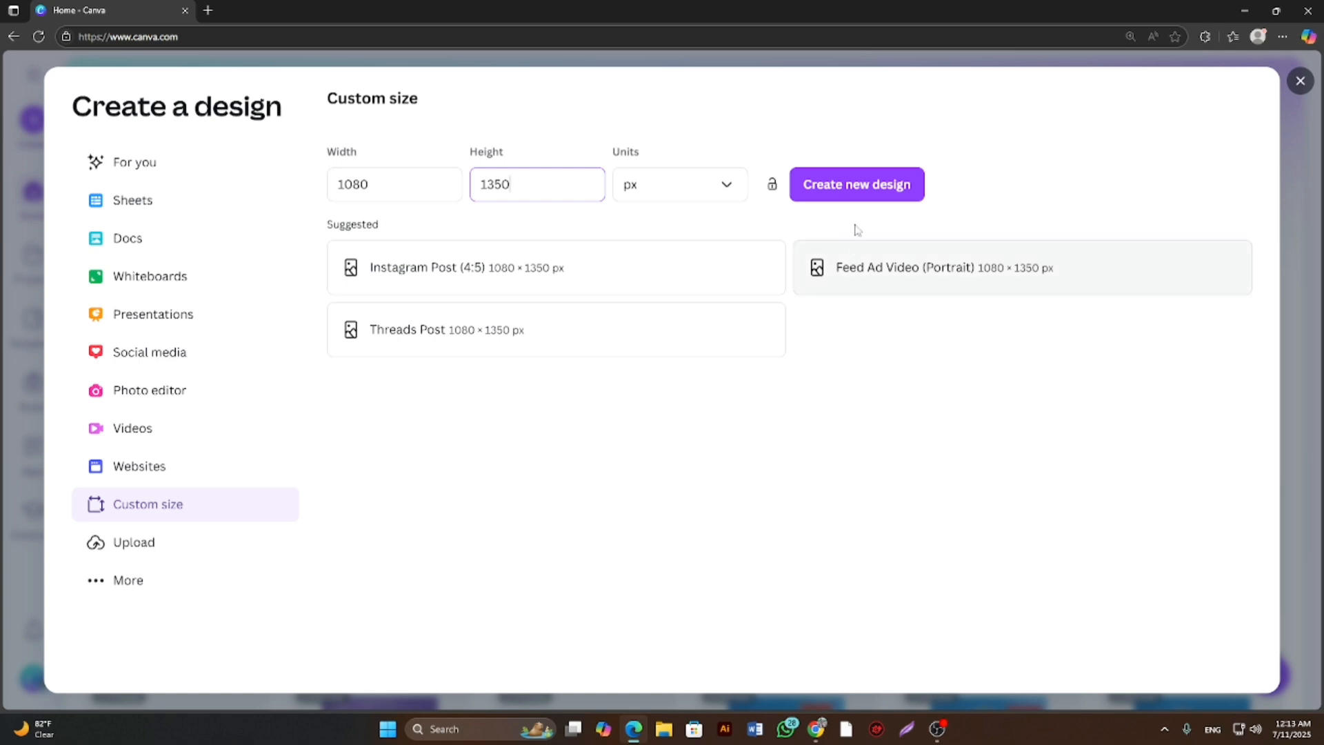
{"action": "left_click", "coordinate": [842, 191]}
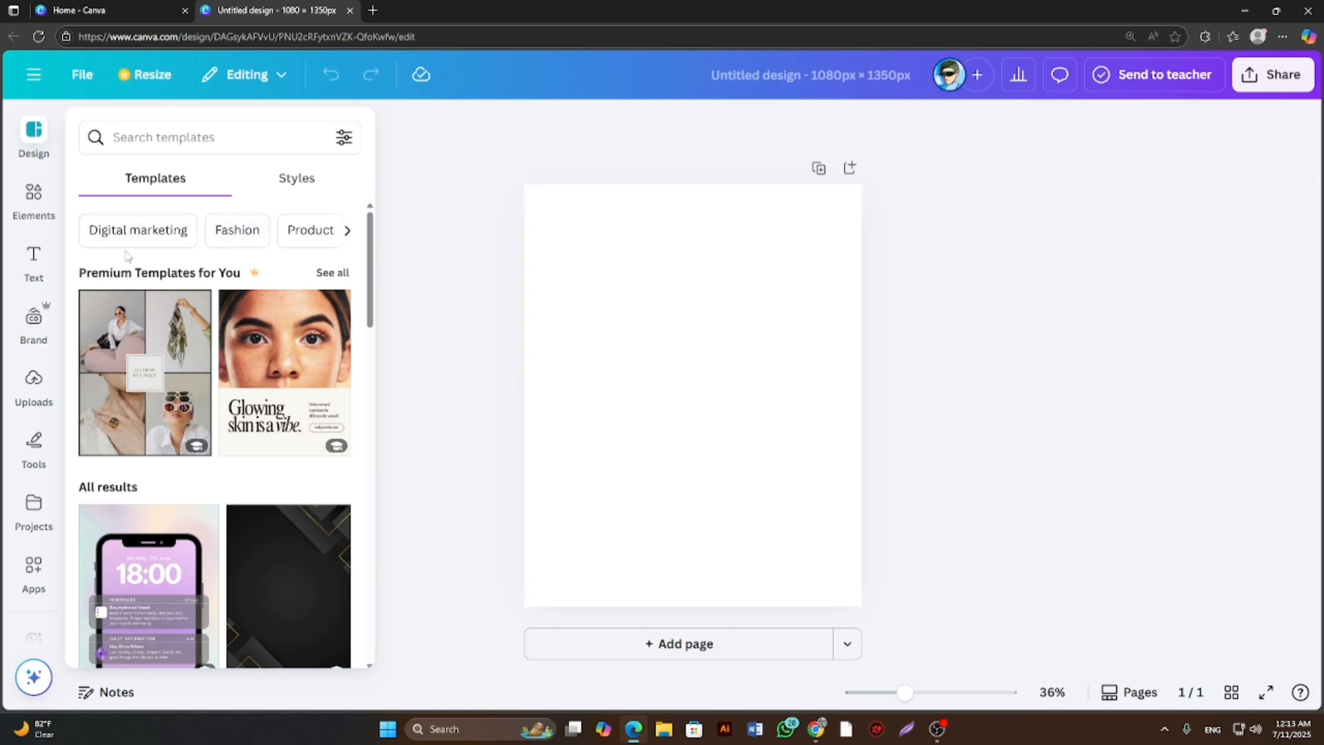
Search the elements library for "yollow page".
{"action": "left_click", "coordinate": [33, 197]}
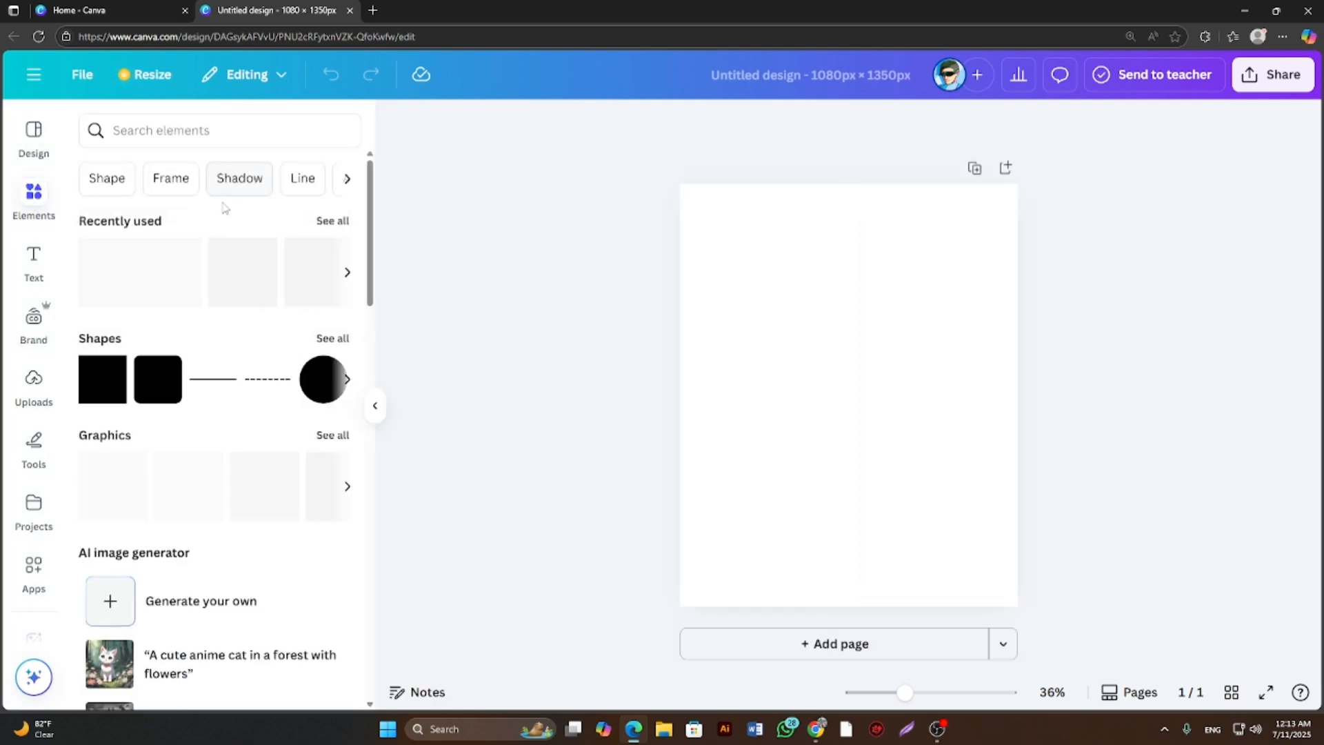
{"action": "left_click", "coordinate": [201, 133]}
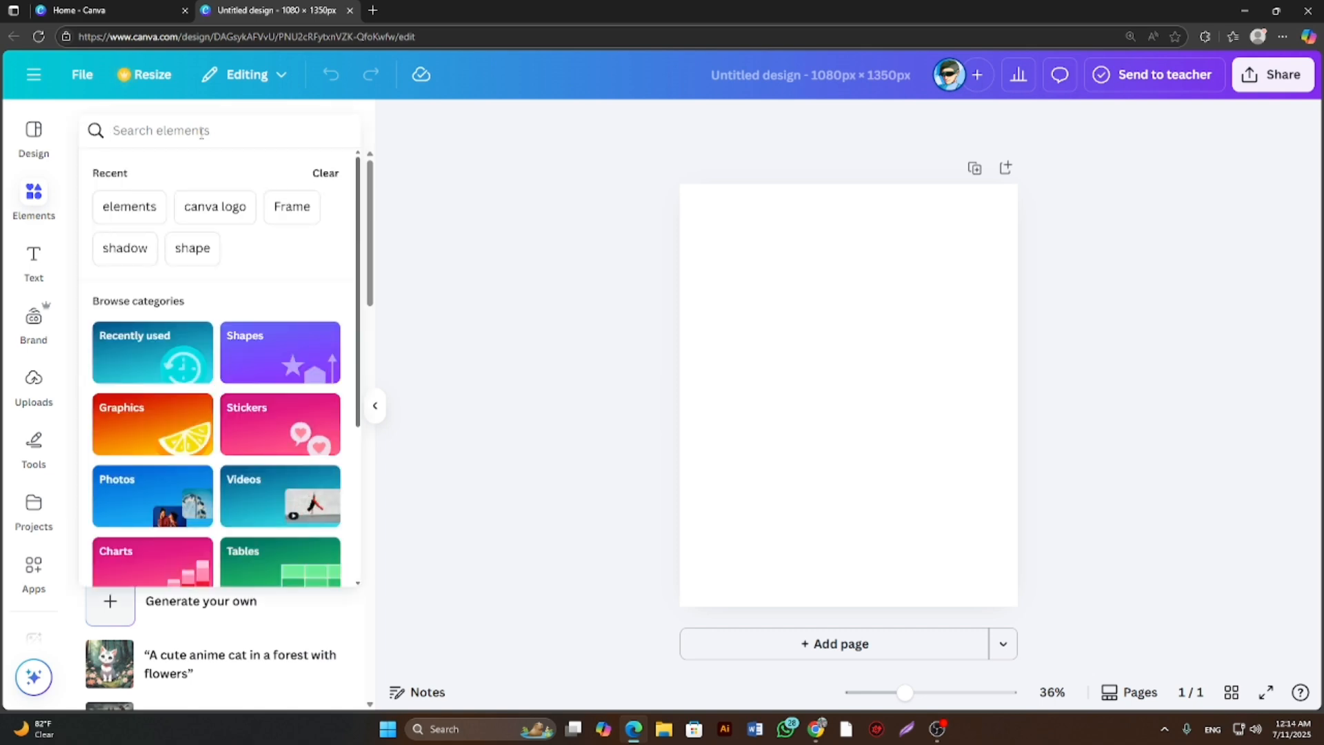
{"action": "type", "text": "y"}
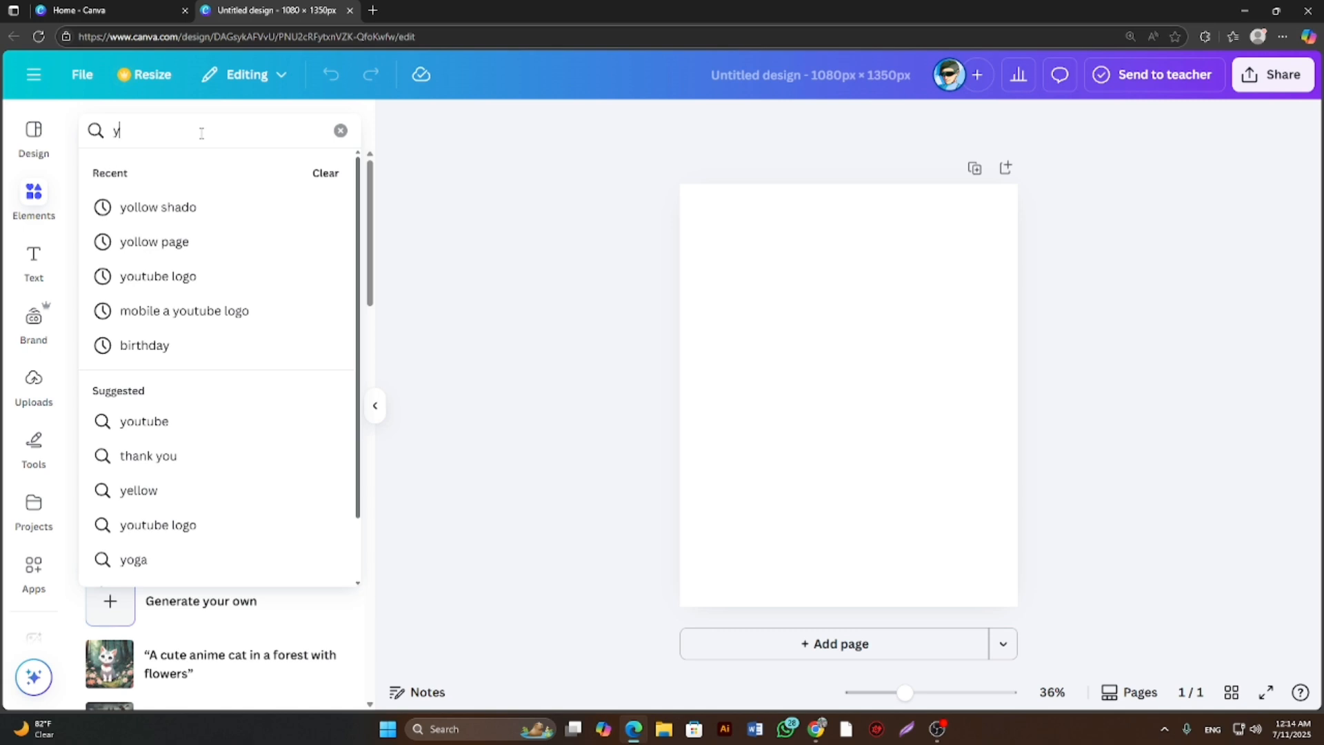
{"action": "type", "text": "ol"}
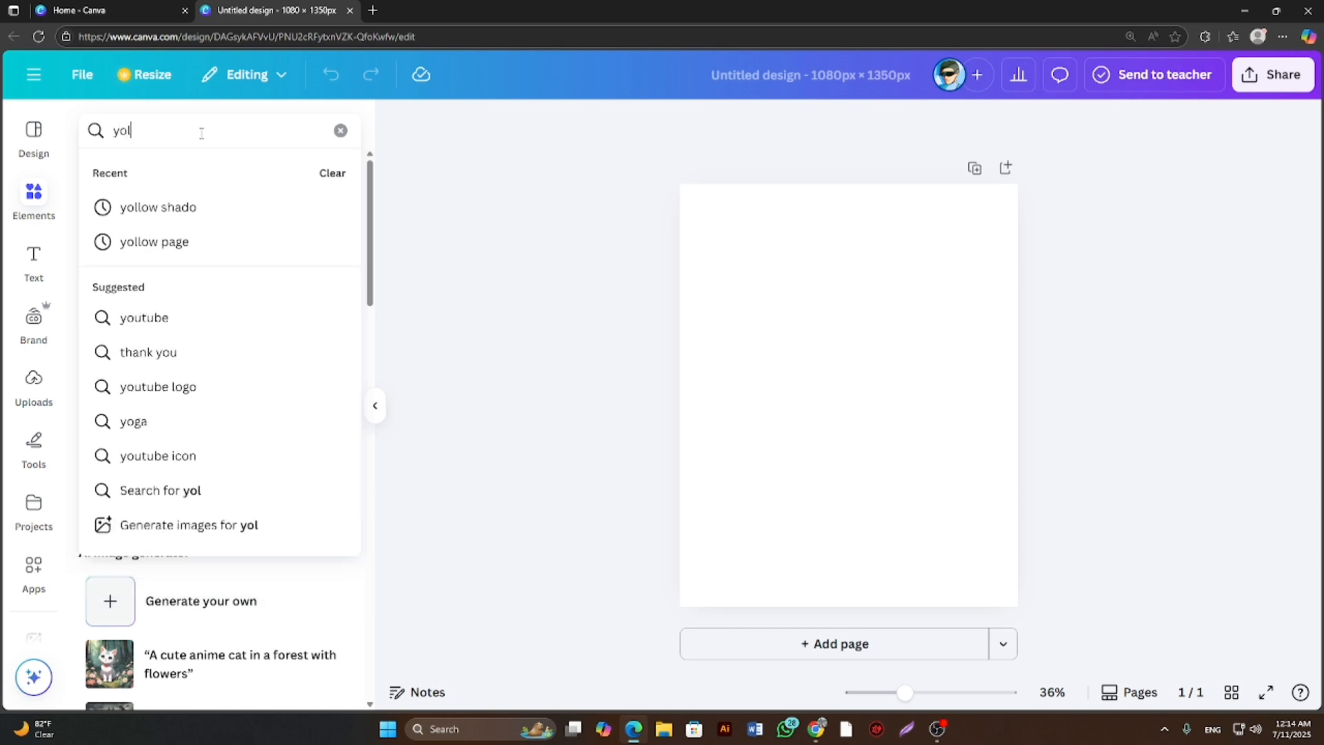
{"action": "type", "text": "low pa"}
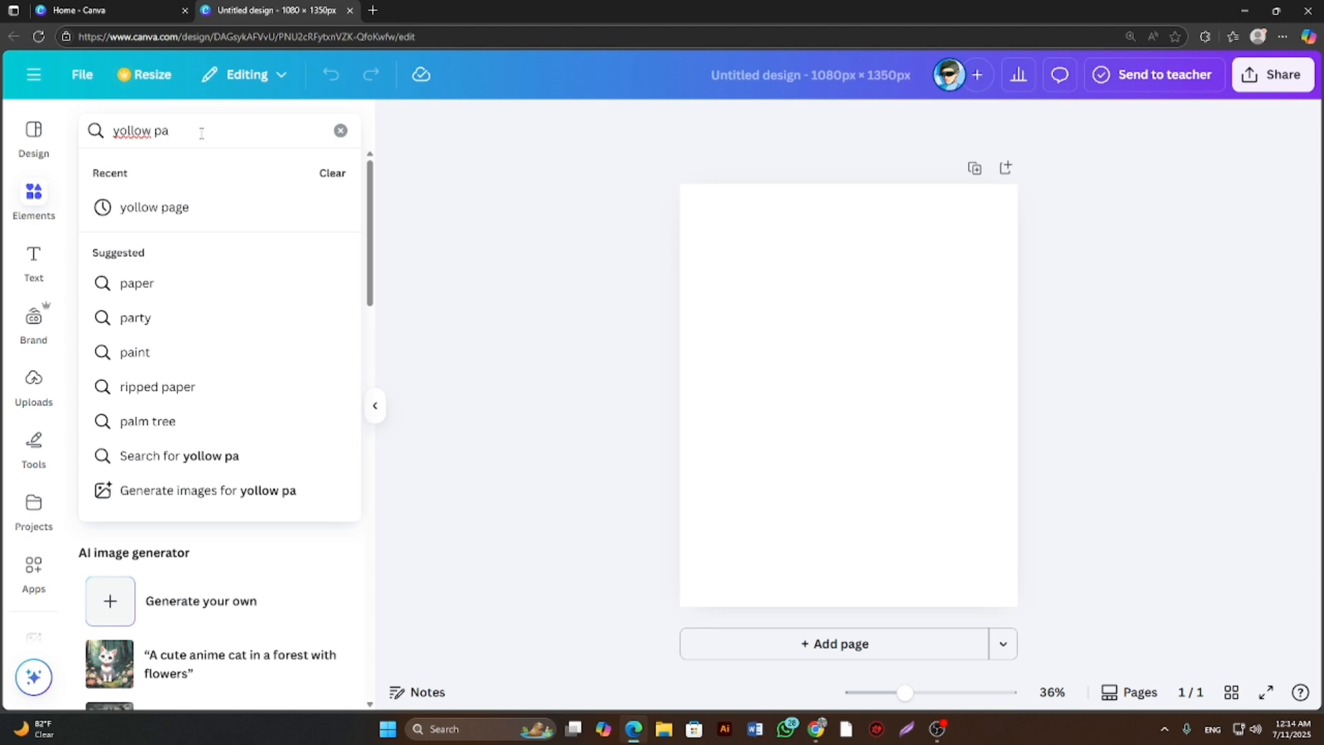
{"action": "type", "text": "ge"}
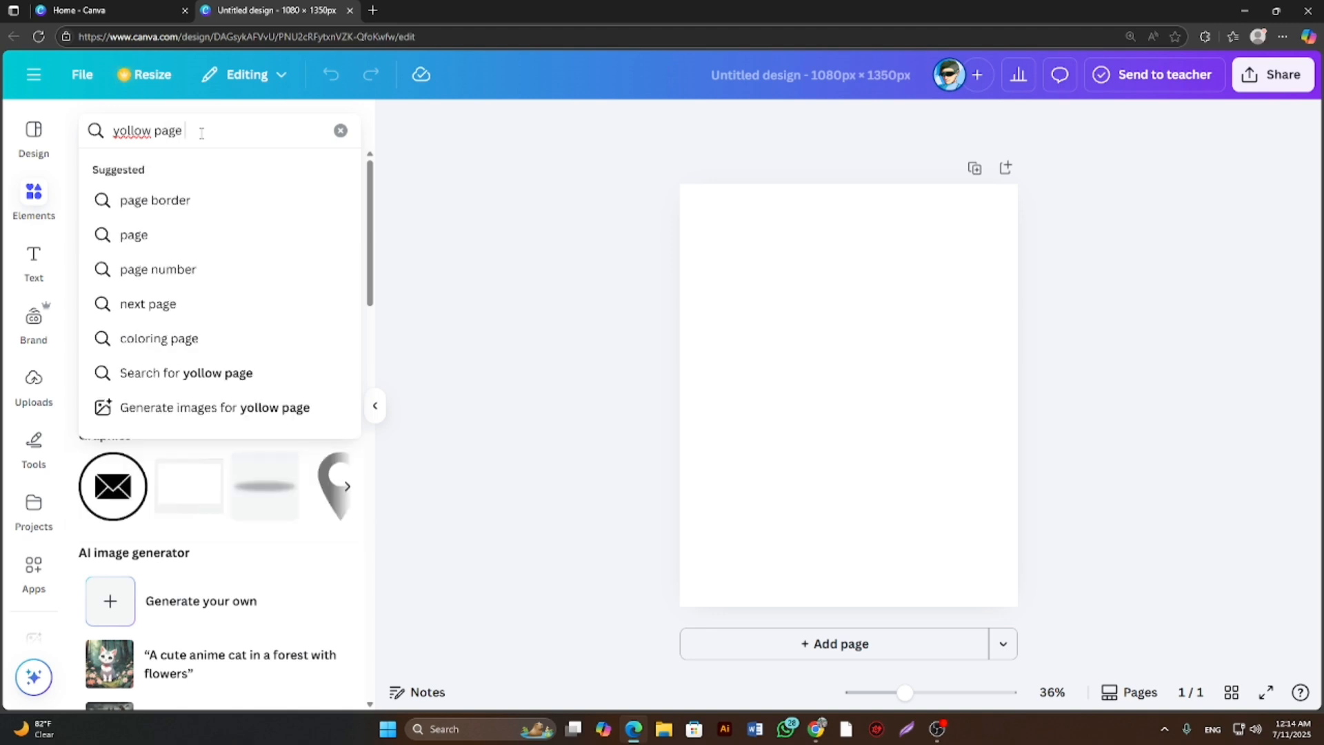
{"action": "key", "text": "Return"}
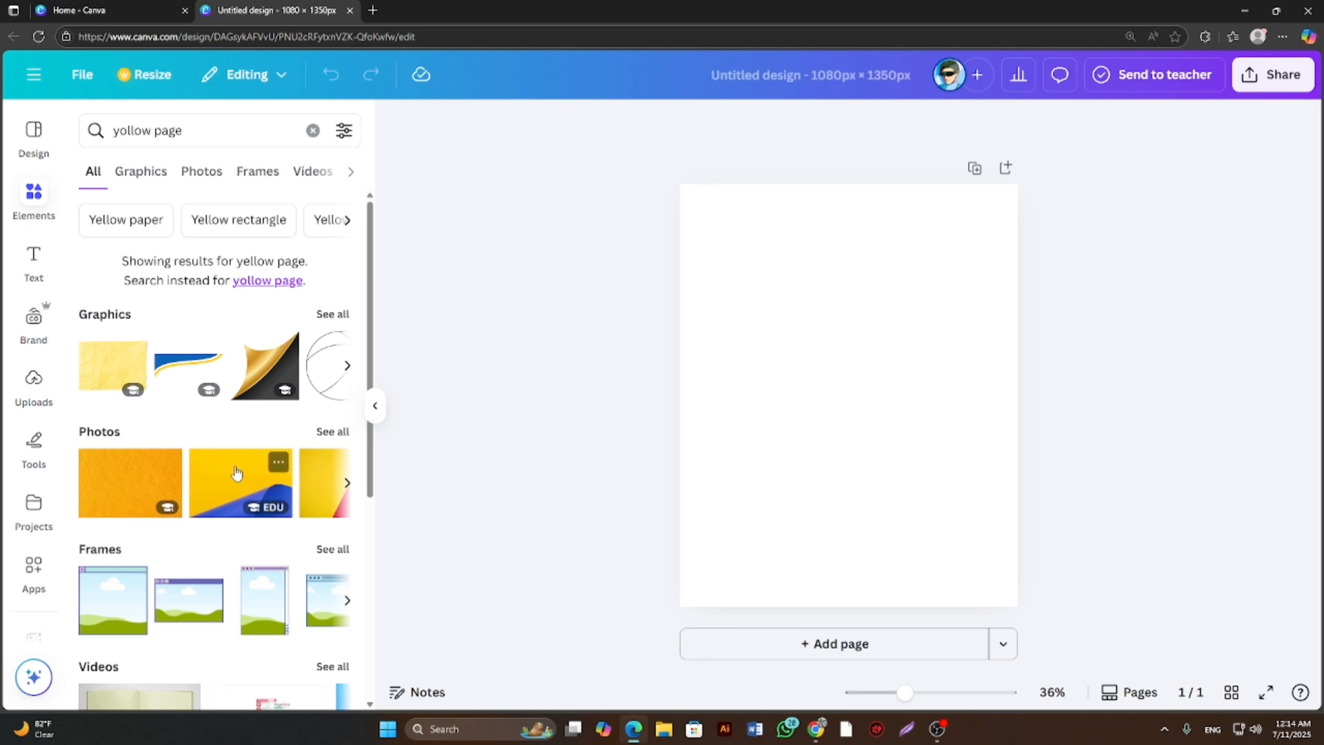
Limit the results to graphics and add the square bright yellow graphic with the diagonal checked pattern to the page.
{"action": "left_click", "coordinate": [146, 176]}
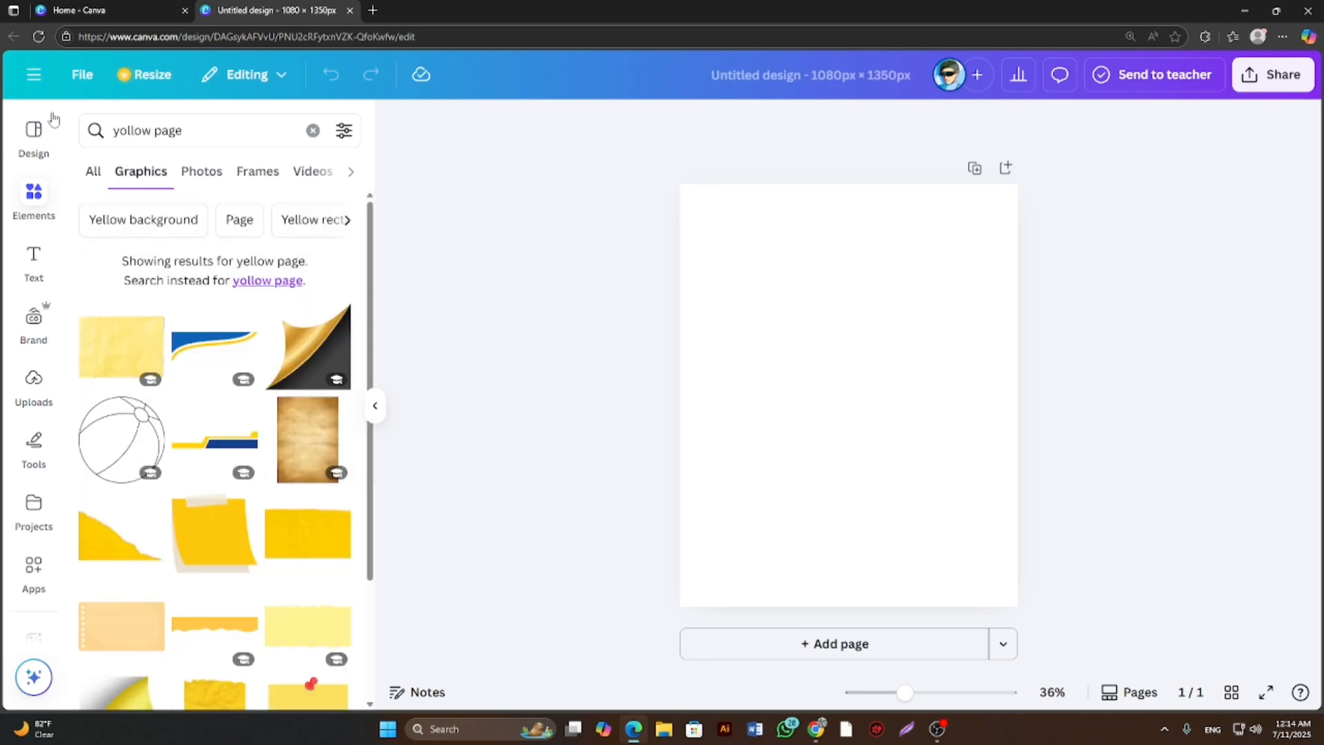
{"action": "scroll", "coordinate": [254, 488], "scroll_direction": "down", "scroll_amount": 3}
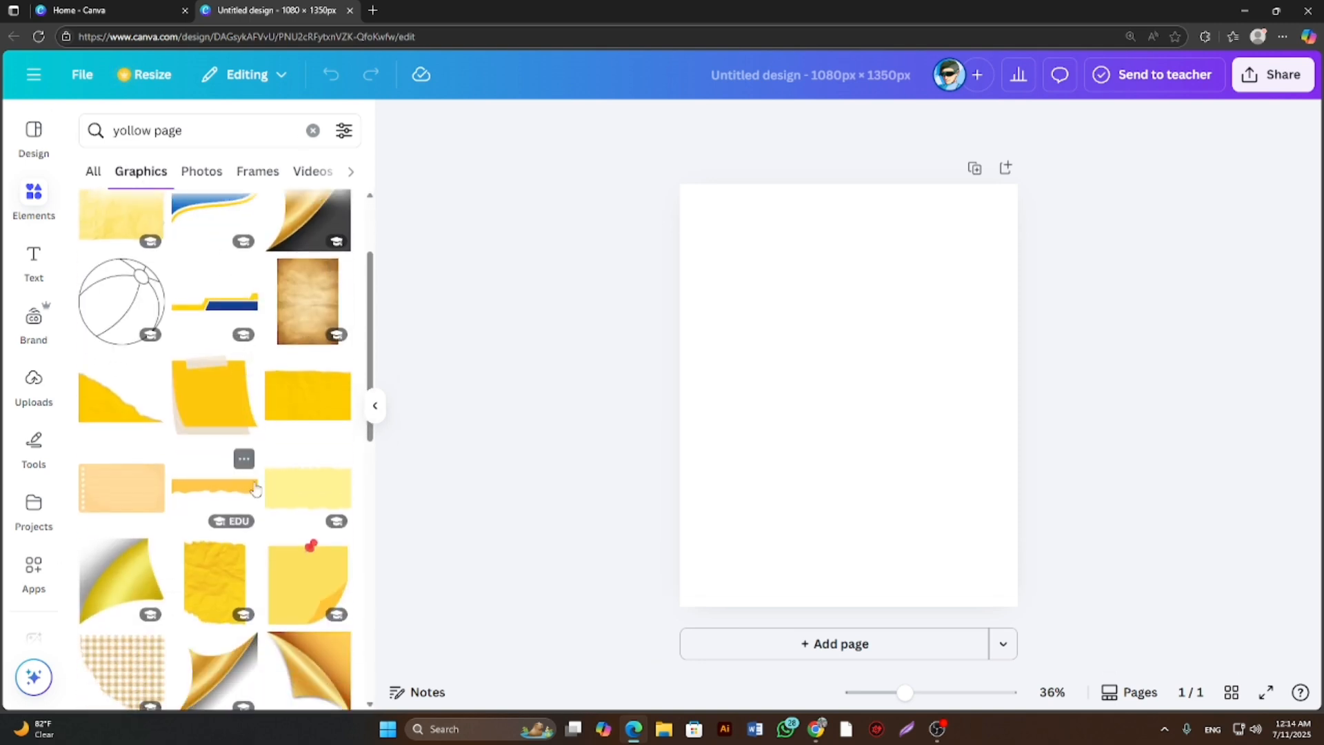
{"action": "scroll", "coordinate": [255, 487], "scroll_direction": "down", "scroll_amount": 6}
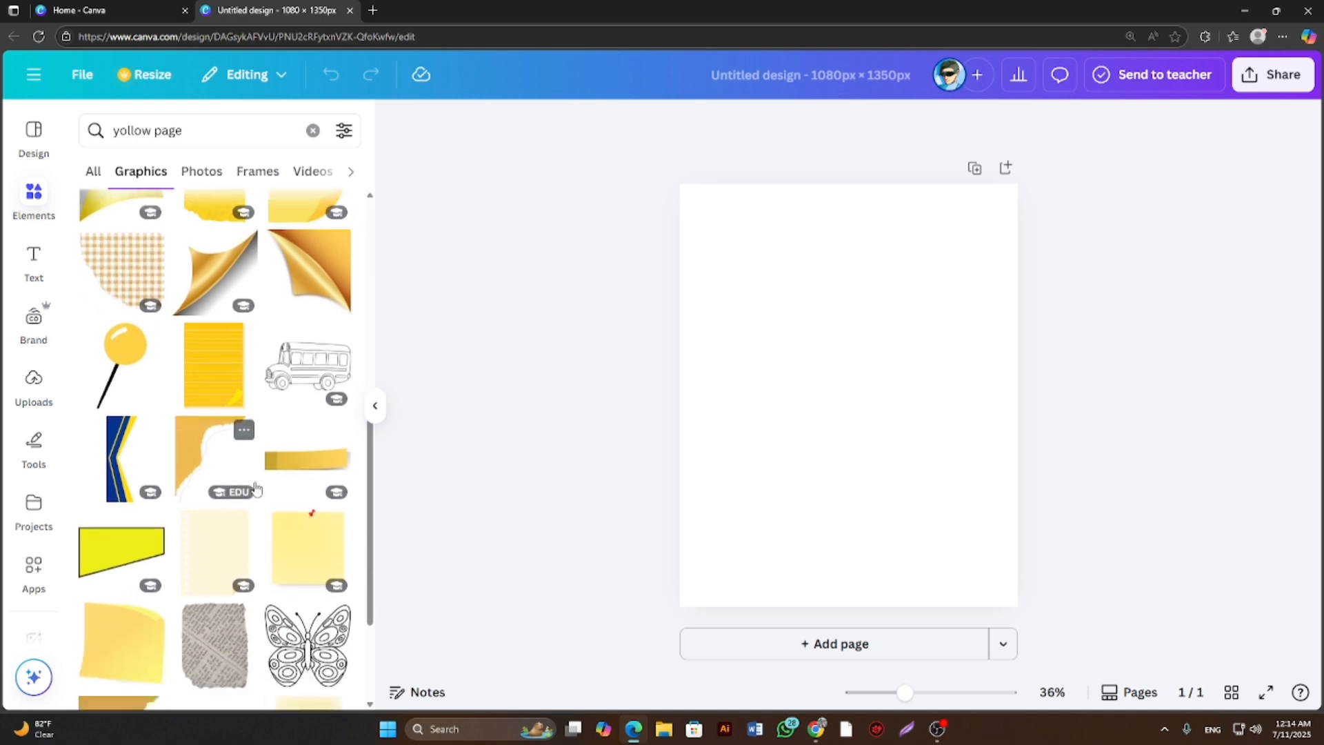
{"action": "scroll", "coordinate": [255, 487], "scroll_direction": "down", "scroll_amount": 5}
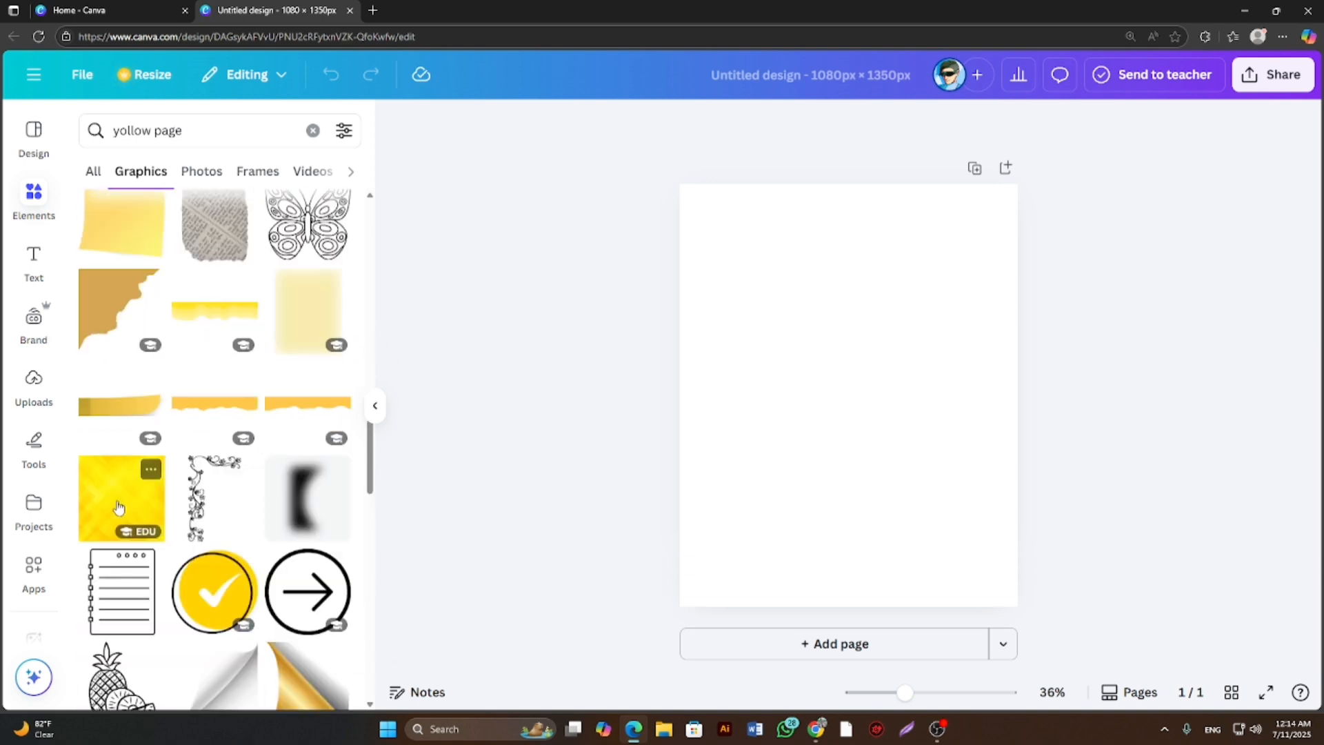
{"action": "left_click", "coordinate": [118, 507]}
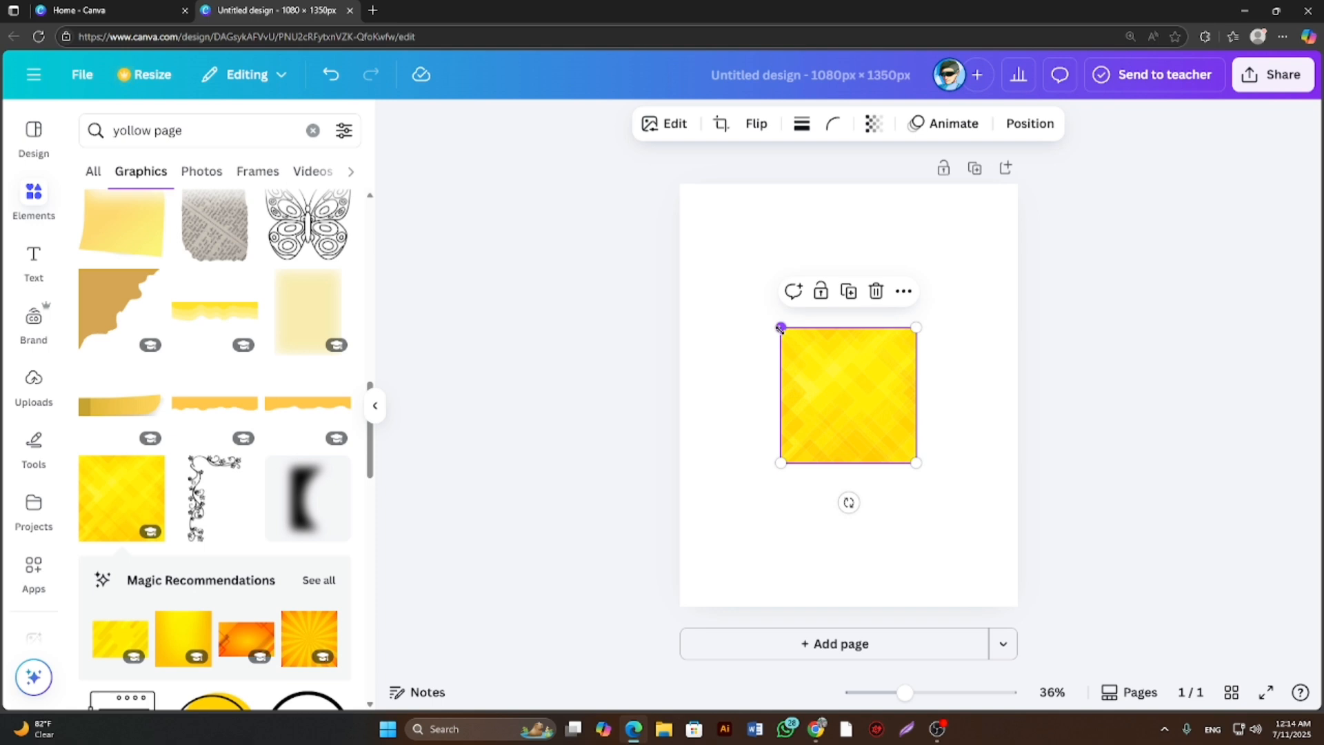
Enlarge the yellow patterned graphic until it covers the whole page as a background.
{"action": "left_click_drag", "start_coordinate": [780, 328], "coordinate": [687, 234]}
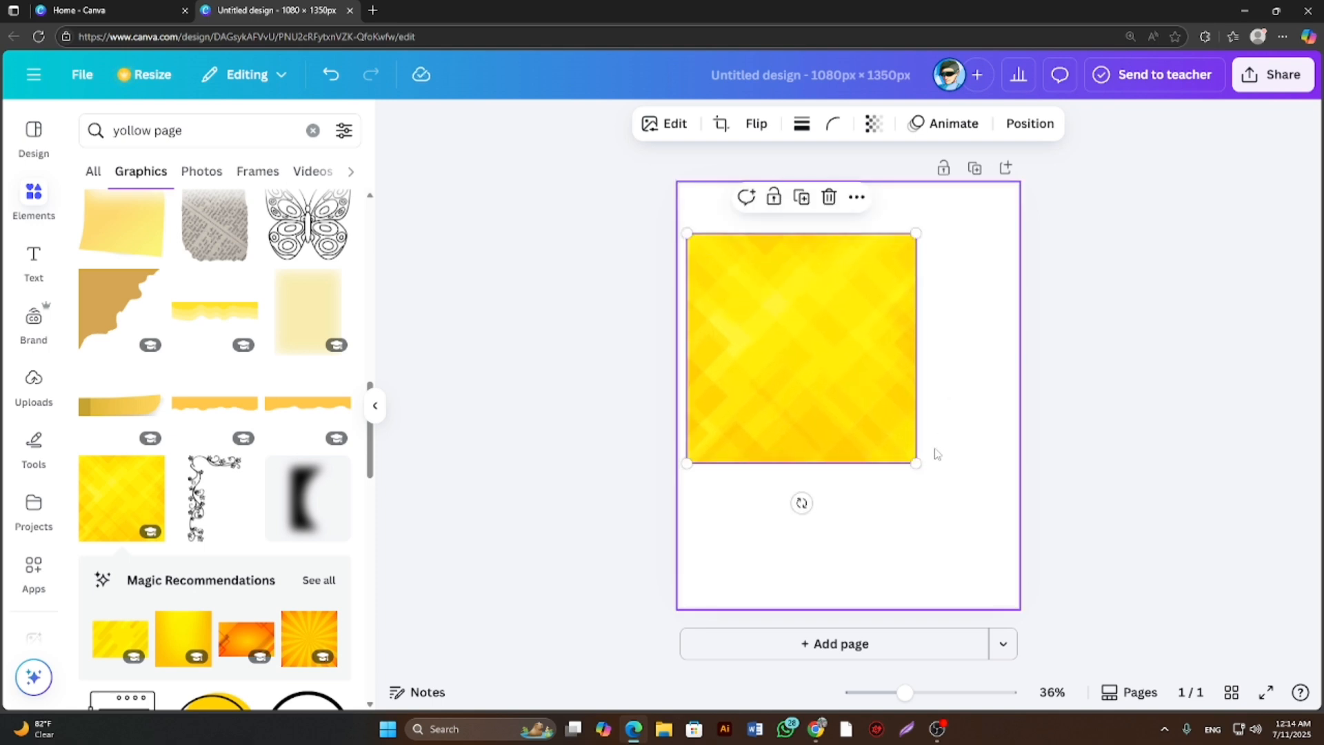
{"action": "left_click_drag", "start_coordinate": [916, 463], "coordinate": [1006, 664]}
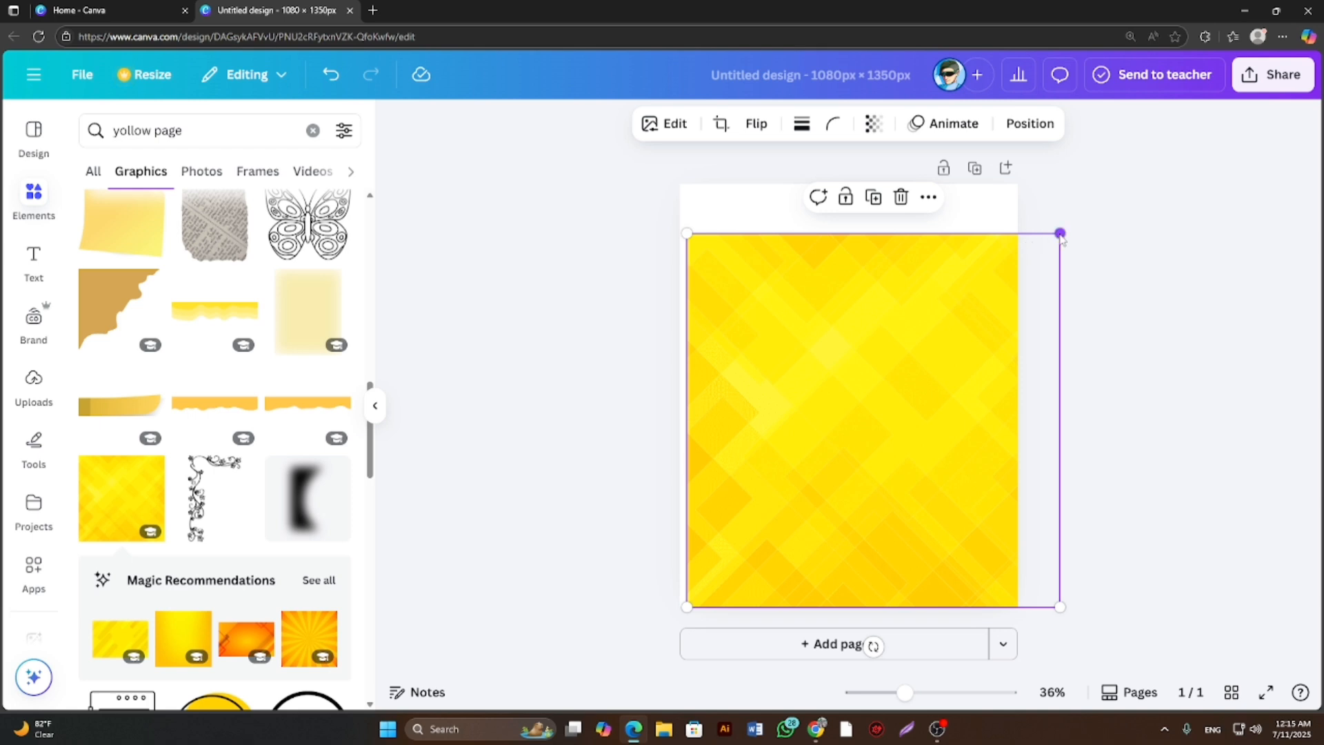
{"action": "left_click_drag", "start_coordinate": [1060, 232], "coordinate": [1057, 138]}
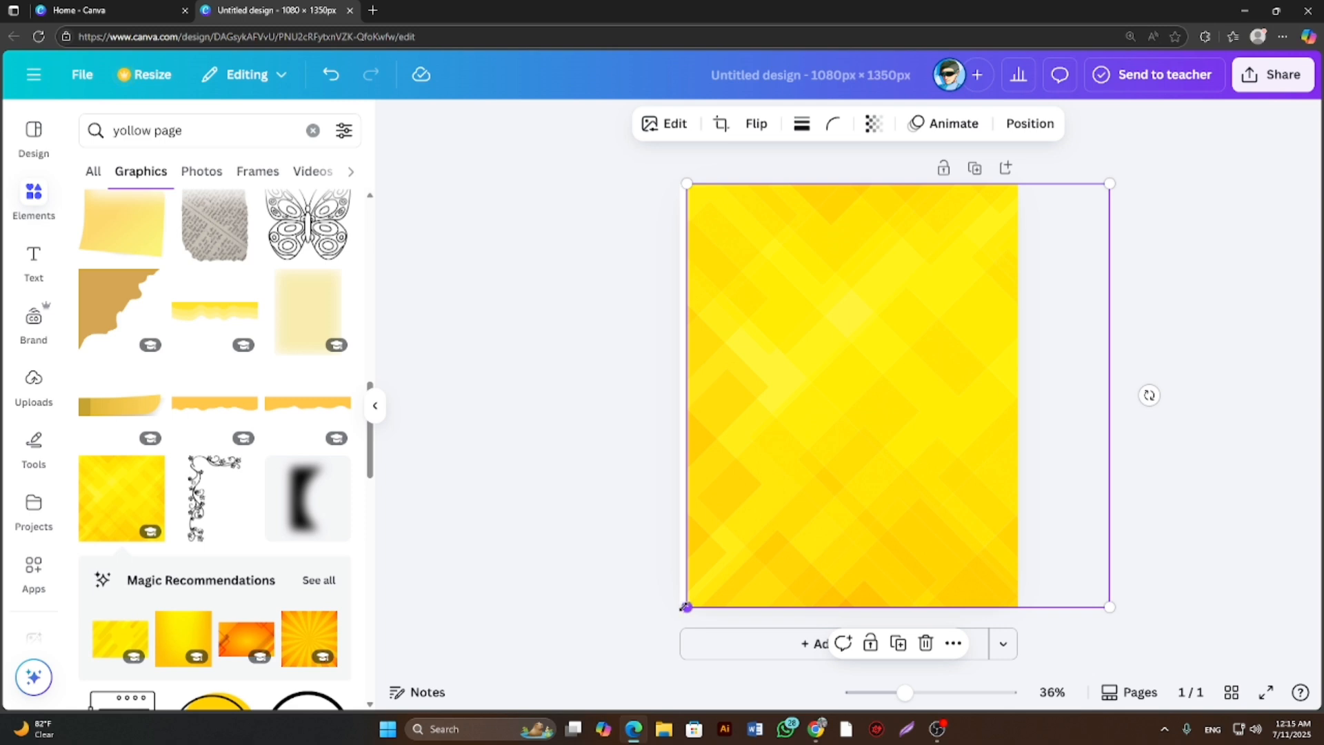
{"action": "left_click_drag", "start_coordinate": [686, 607], "coordinate": [679, 614]}
{"action": "left_click", "coordinate": [1150, 444]}
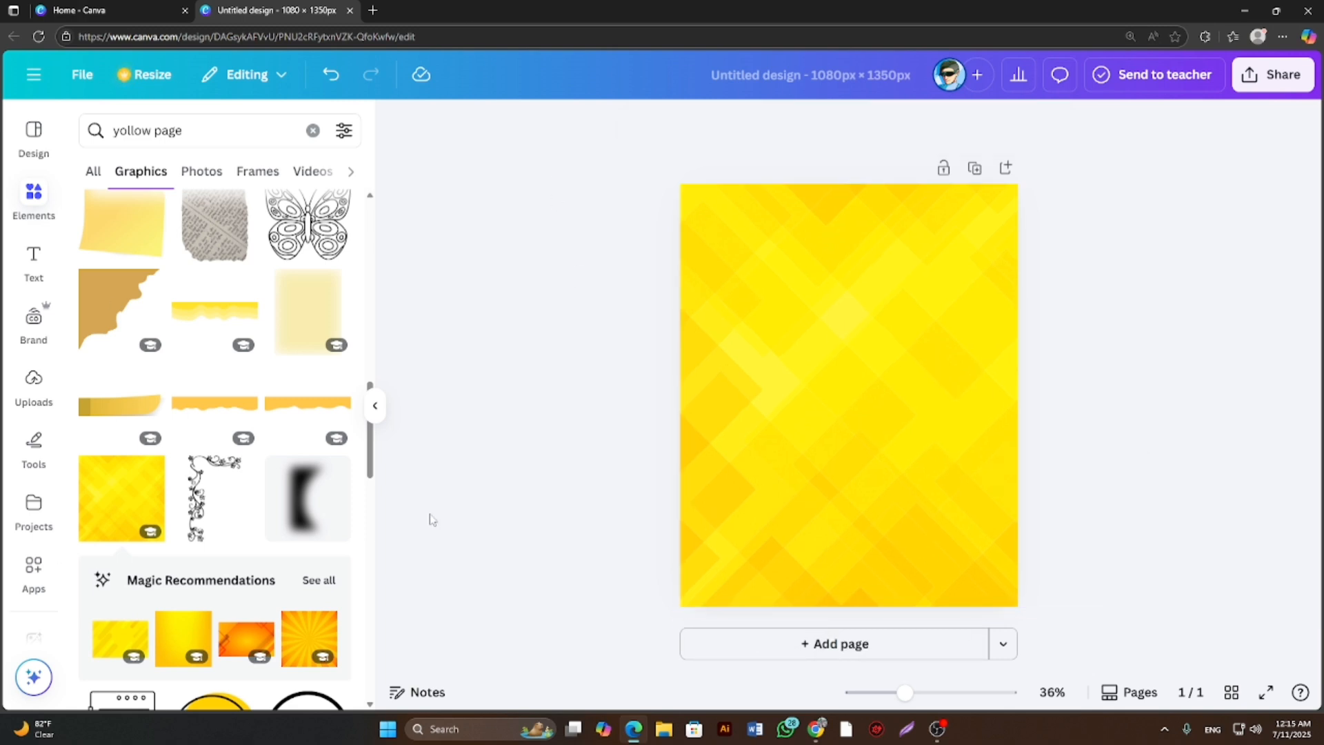
Add the recommended smooth yellow-orange gradient graphic and stretch it to about 1,132 × 1,350 px to cover the page.
{"action": "scroll", "coordinate": [281, 575], "scroll_direction": "down", "scroll_amount": 1}
{"action": "left_click", "coordinate": [183, 576]}
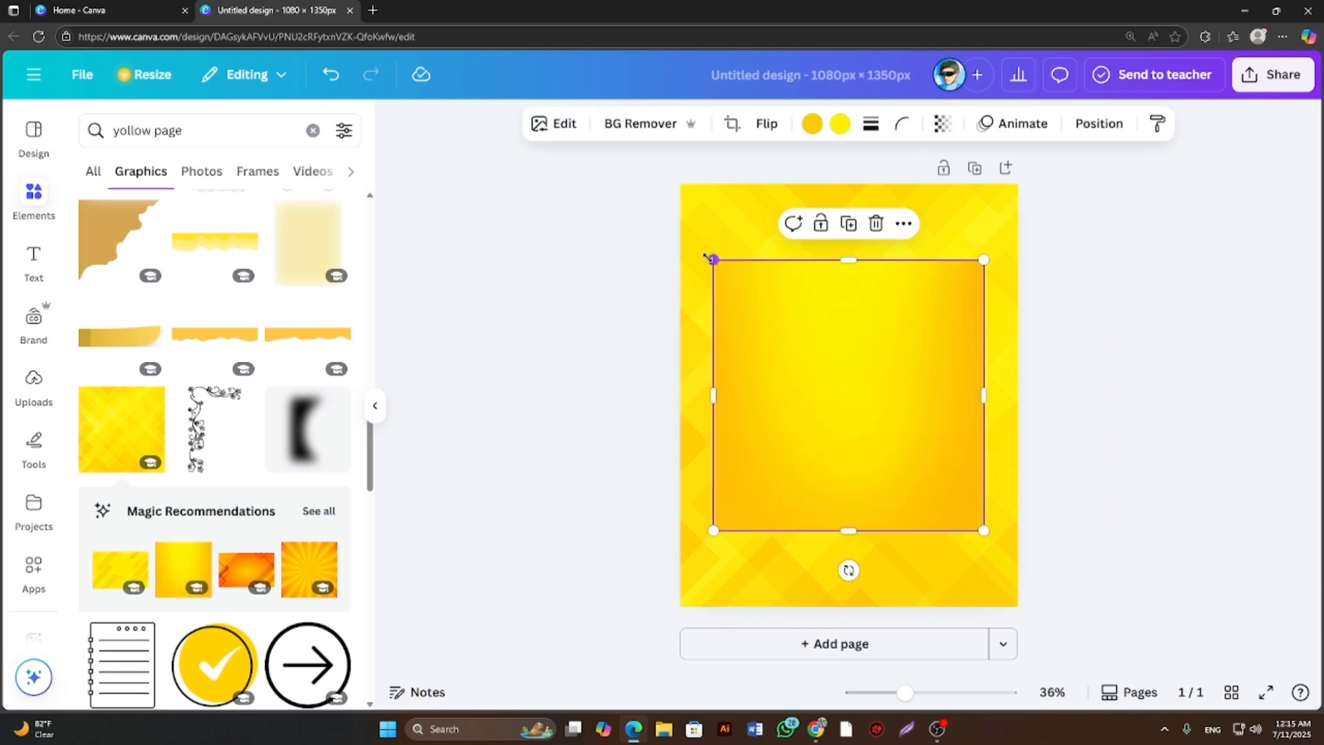
{"action": "left_click_drag", "start_coordinate": [713, 259], "coordinate": [663, 209]}
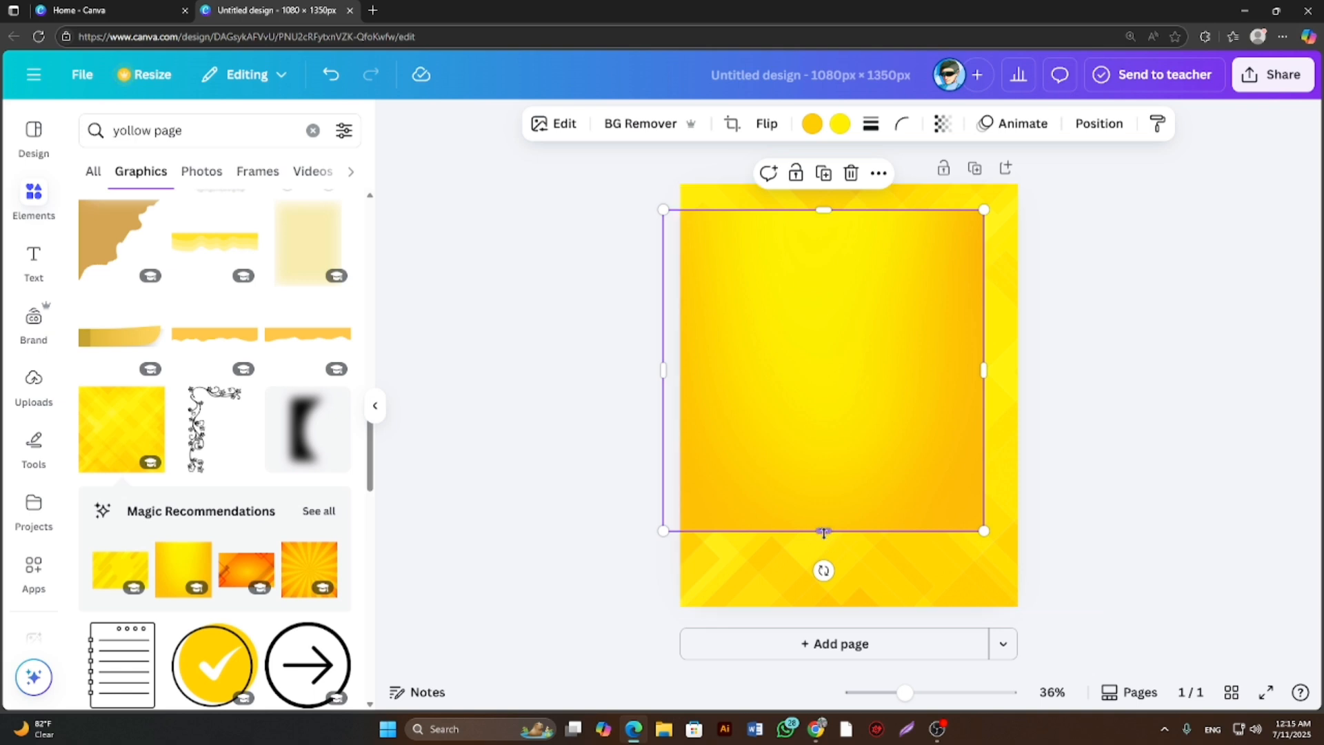
{"action": "left_click_drag", "start_coordinate": [824, 532], "coordinate": [855, 608]}
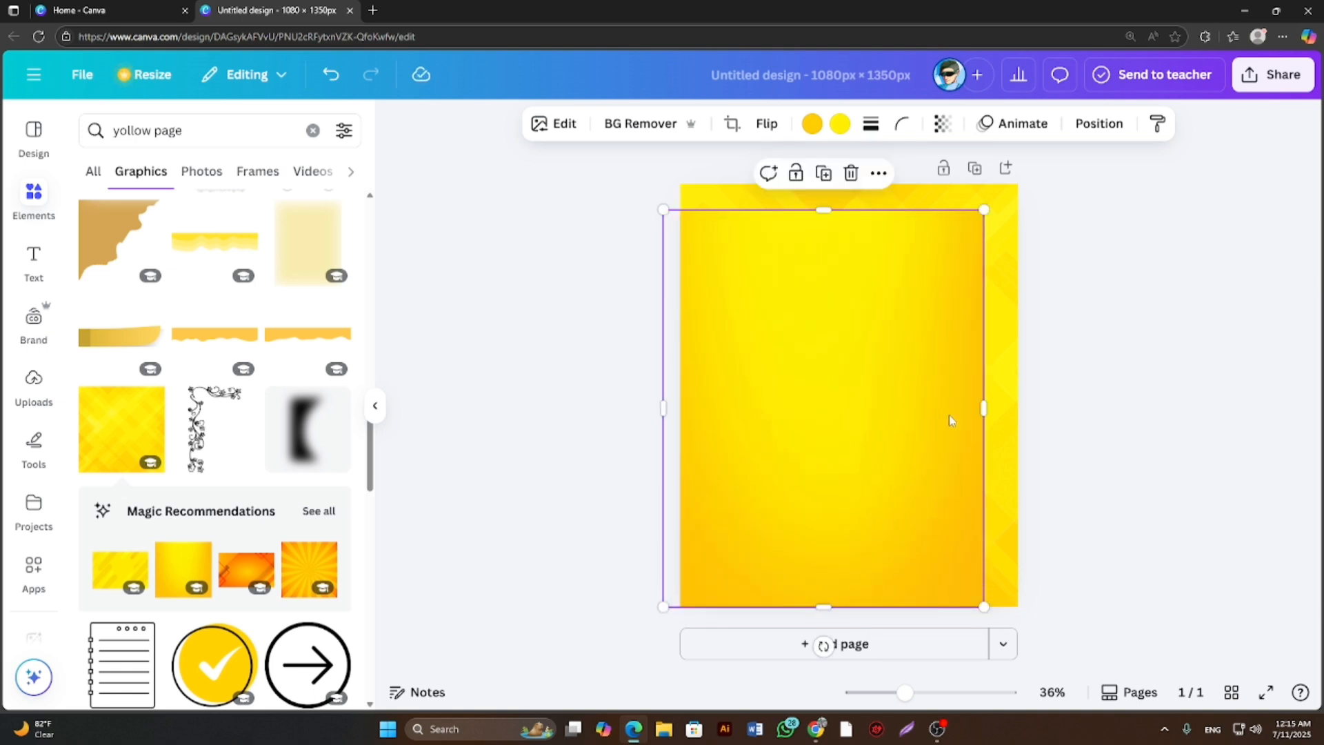
{"action": "left_click_drag", "start_coordinate": [987, 407], "coordinate": [1018, 408]}
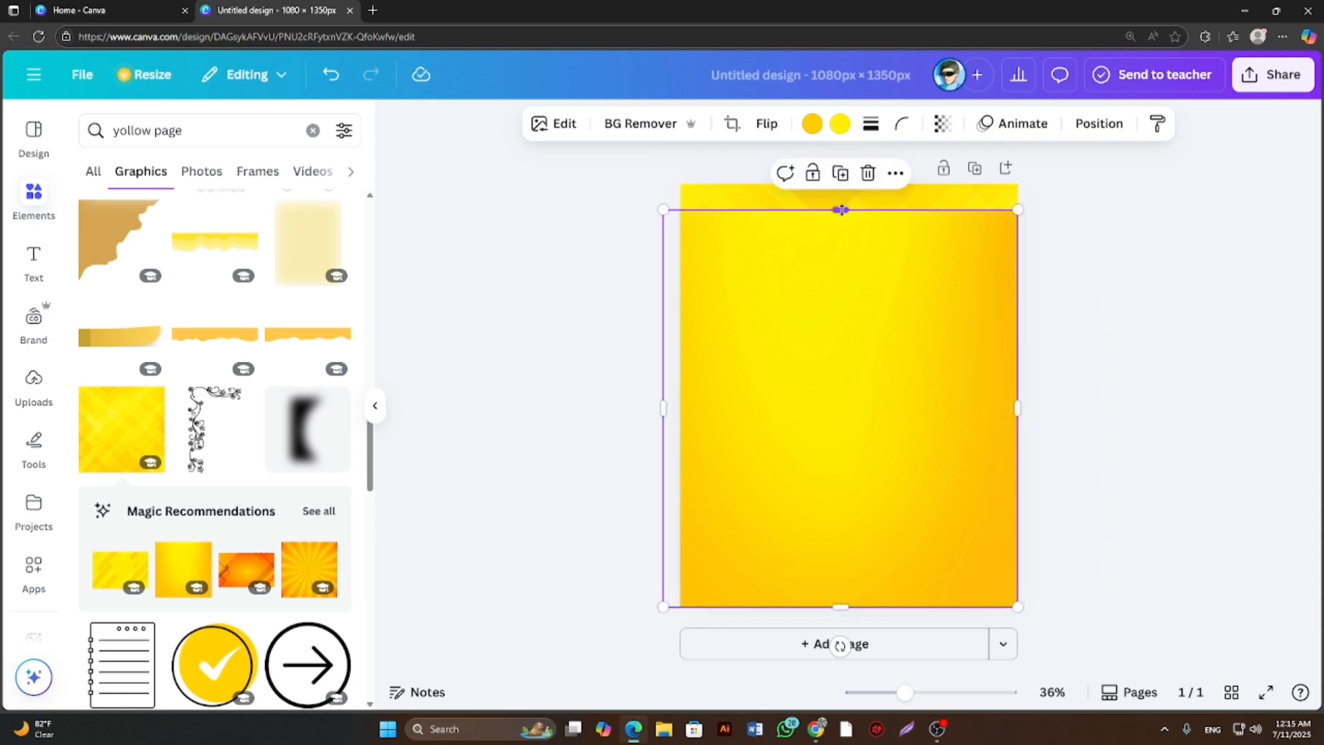
{"action": "left_click_drag", "start_coordinate": [841, 210], "coordinate": [837, 186]}
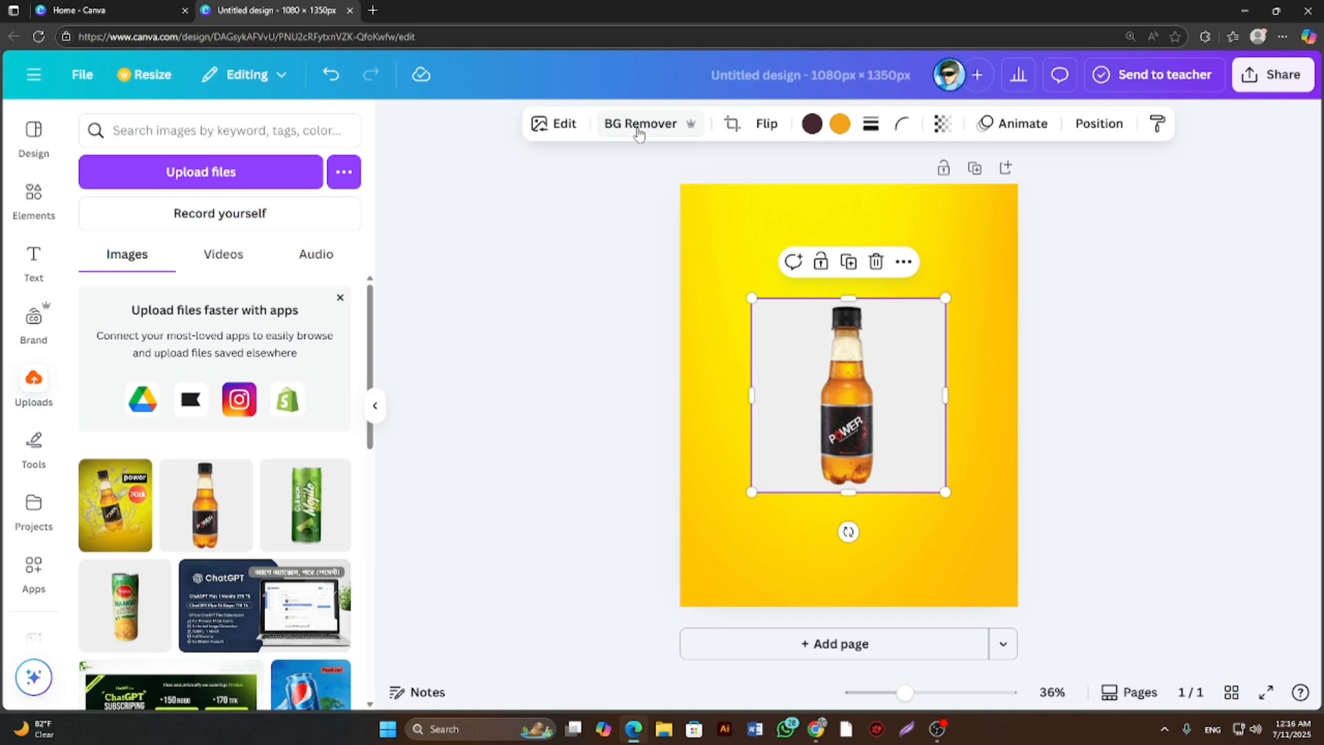
Remove the Power bottle image's background and place the bottle enlarged and tilted to the left around the page's centre.
{"action": "left_click", "coordinate": [638, 126]}
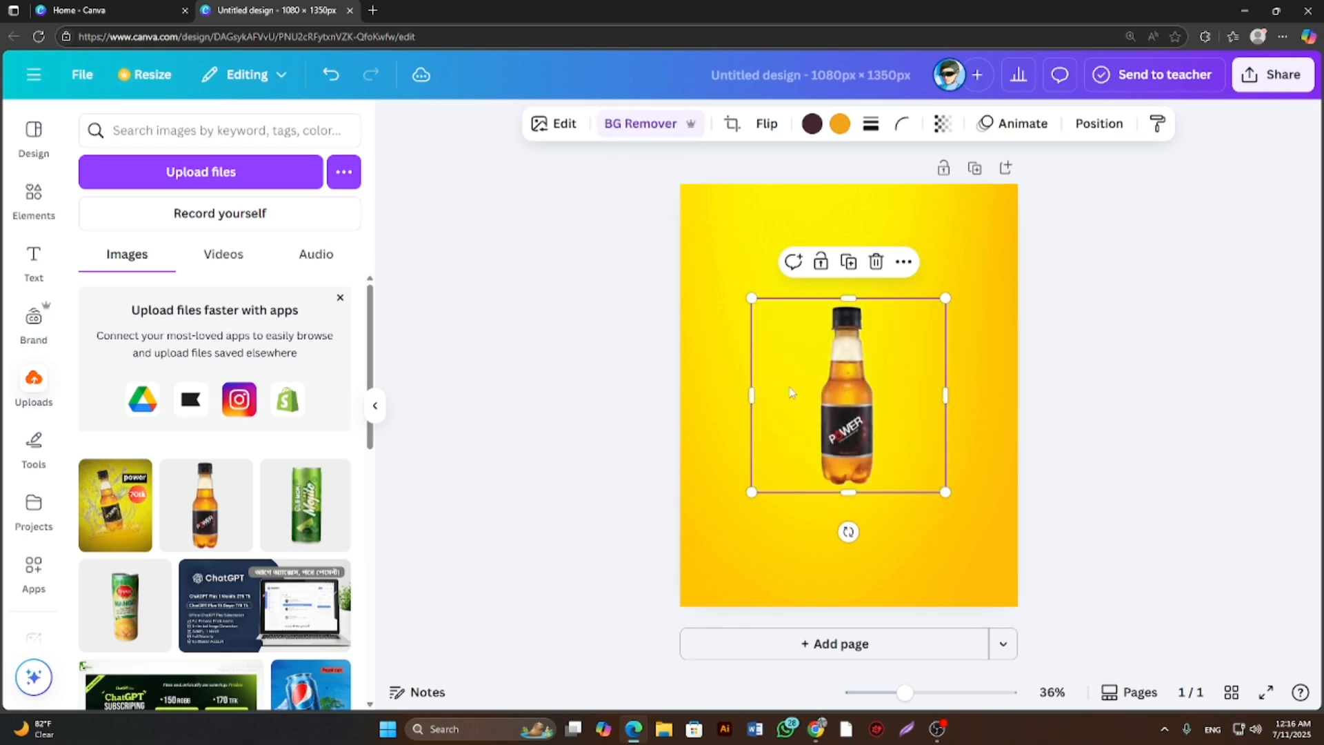
{"action": "left_click_drag", "start_coordinate": [893, 574], "coordinate": [900, 572]}
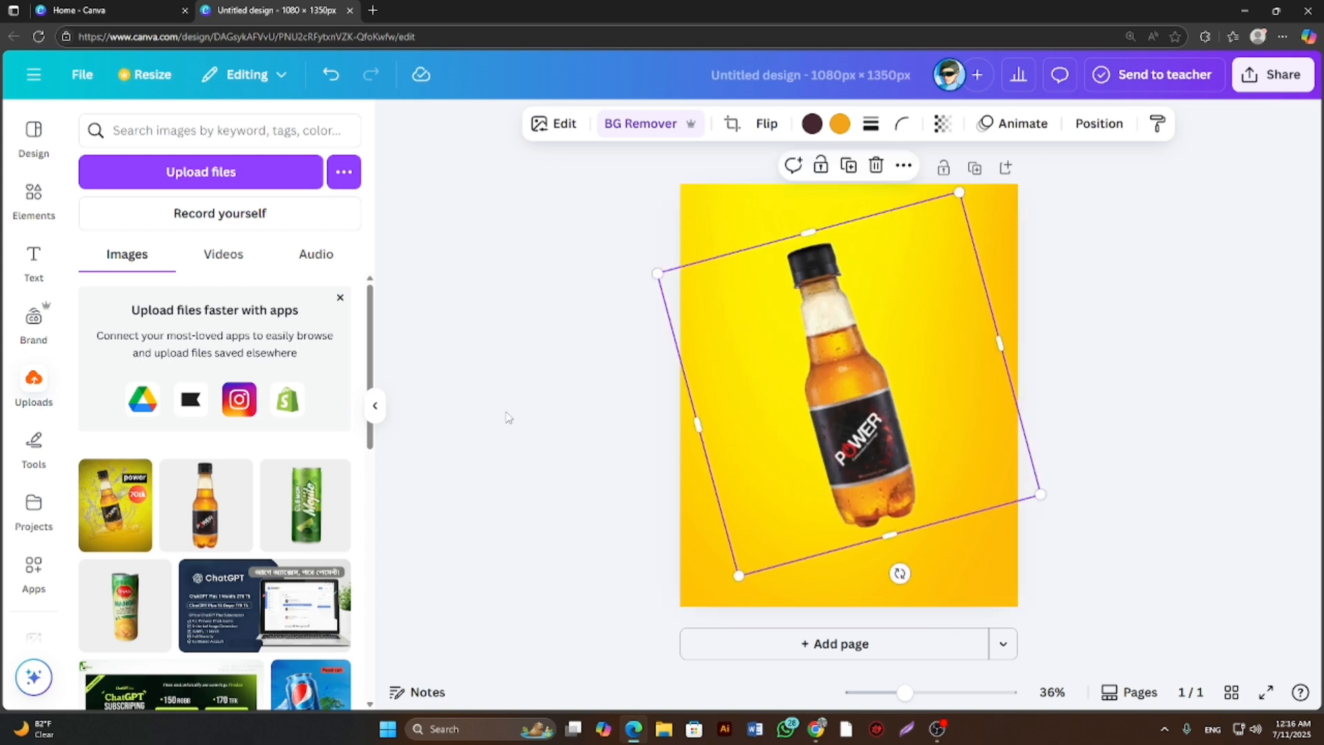
{"action": "left_click_drag", "start_coordinate": [835, 411], "coordinate": [817, 402]}
{"action": "left_click", "coordinate": [536, 380]}
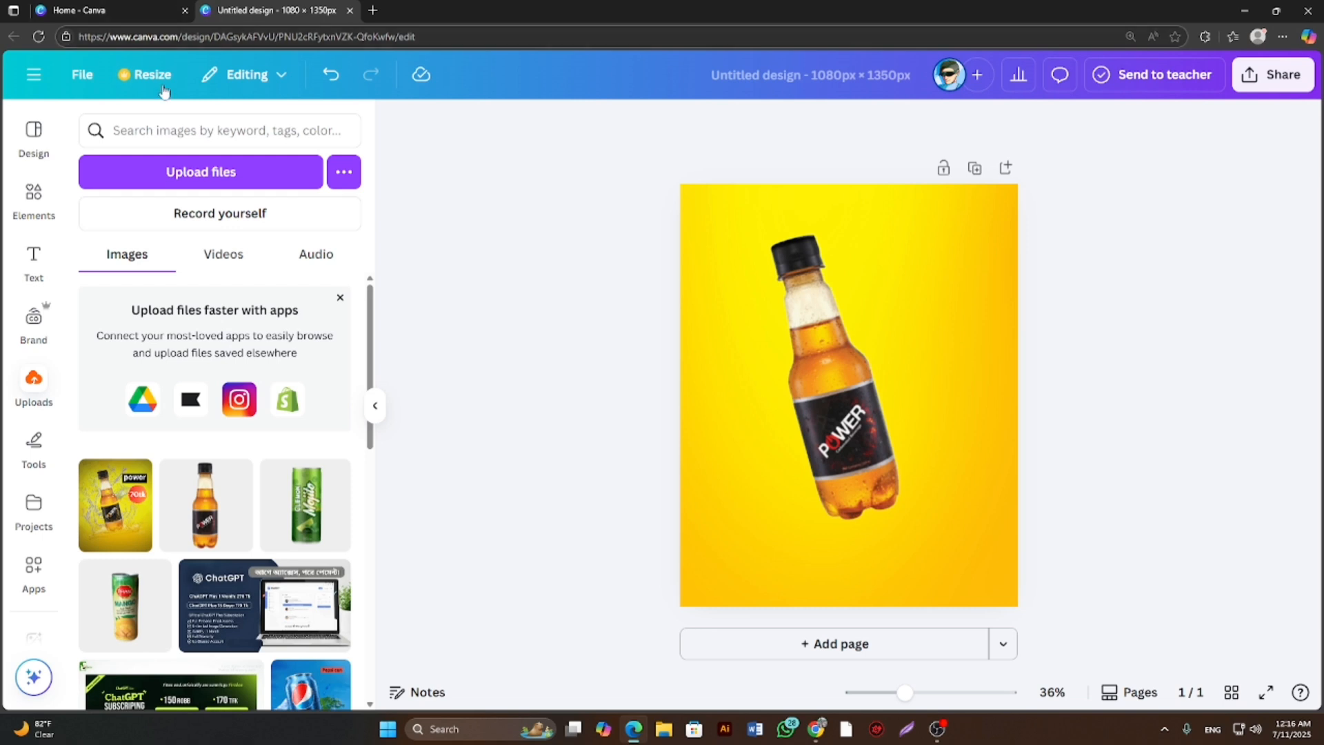
Search the elements library for "water spiash".
{"action": "left_click", "coordinate": [152, 134]}
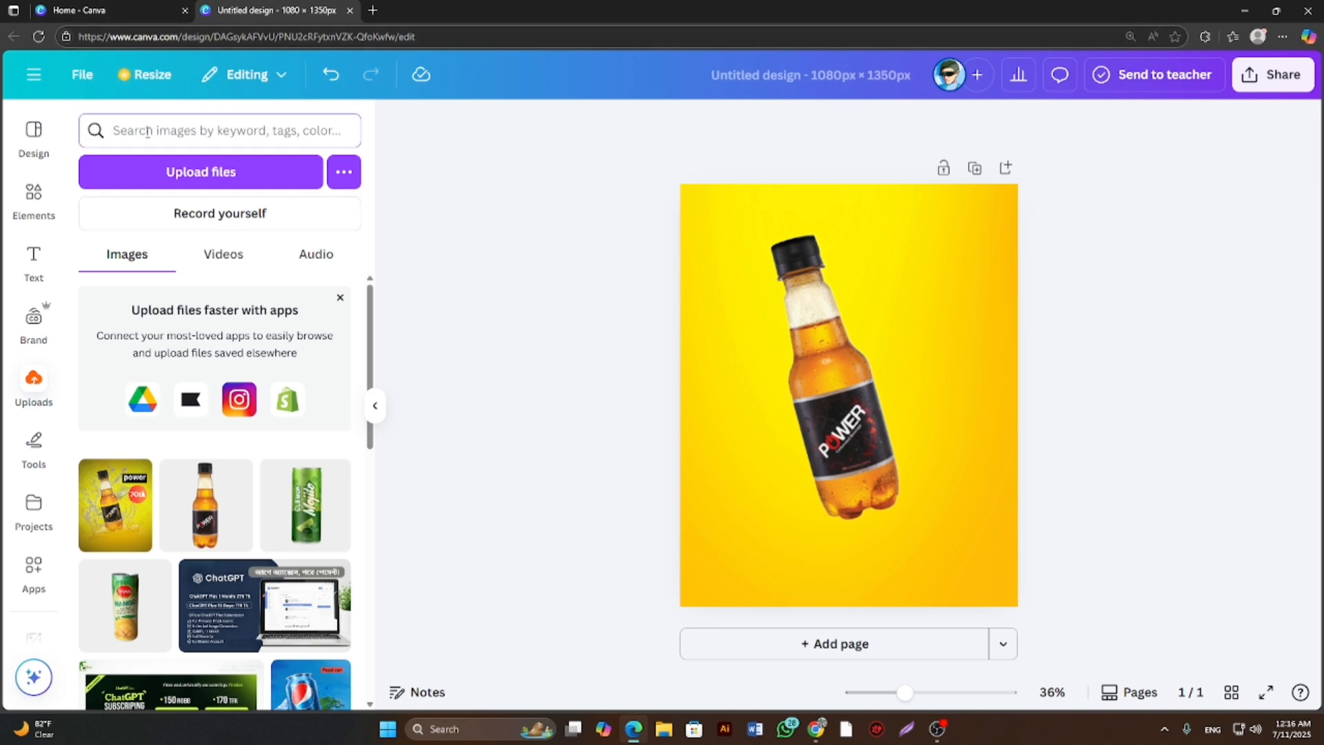
{"action": "left_click", "coordinate": [37, 199]}
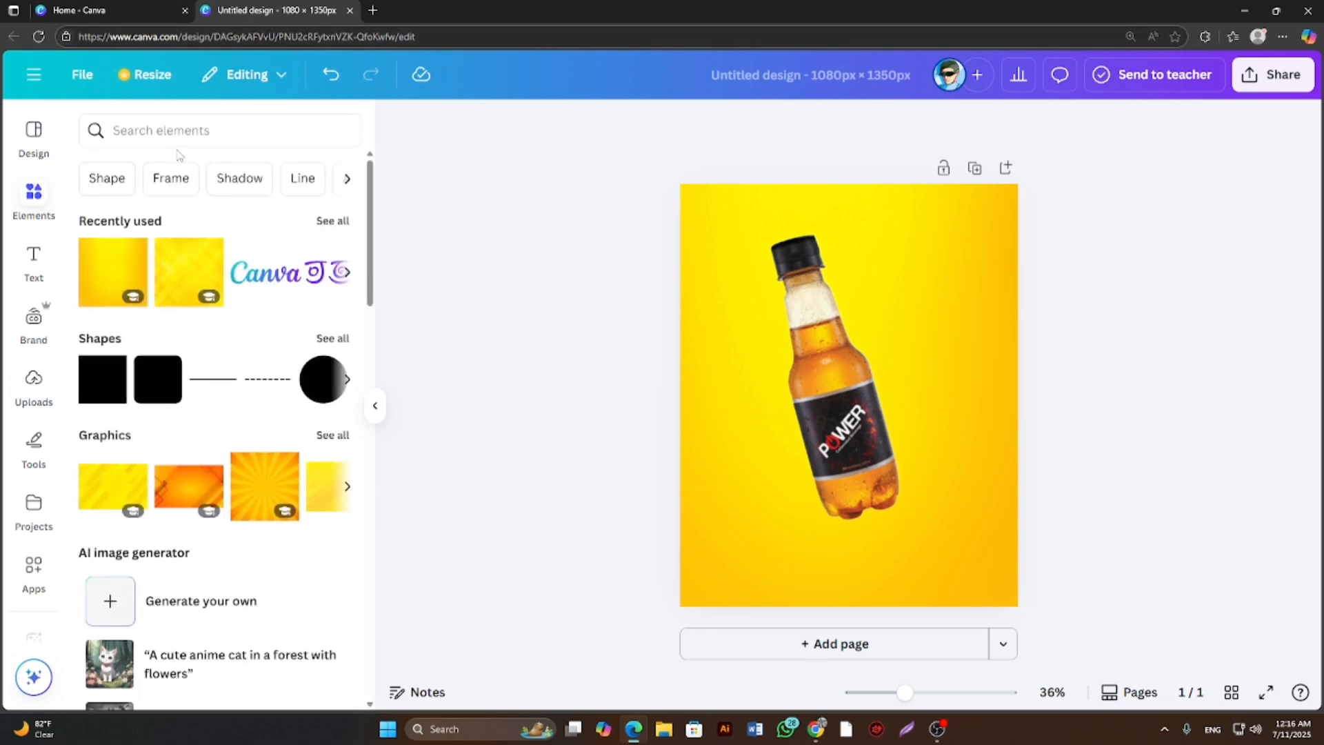
{"action": "left_click", "coordinate": [187, 130]}
{"action": "type", "text": "water spiash"}
{"action": "key", "text": "Return"}
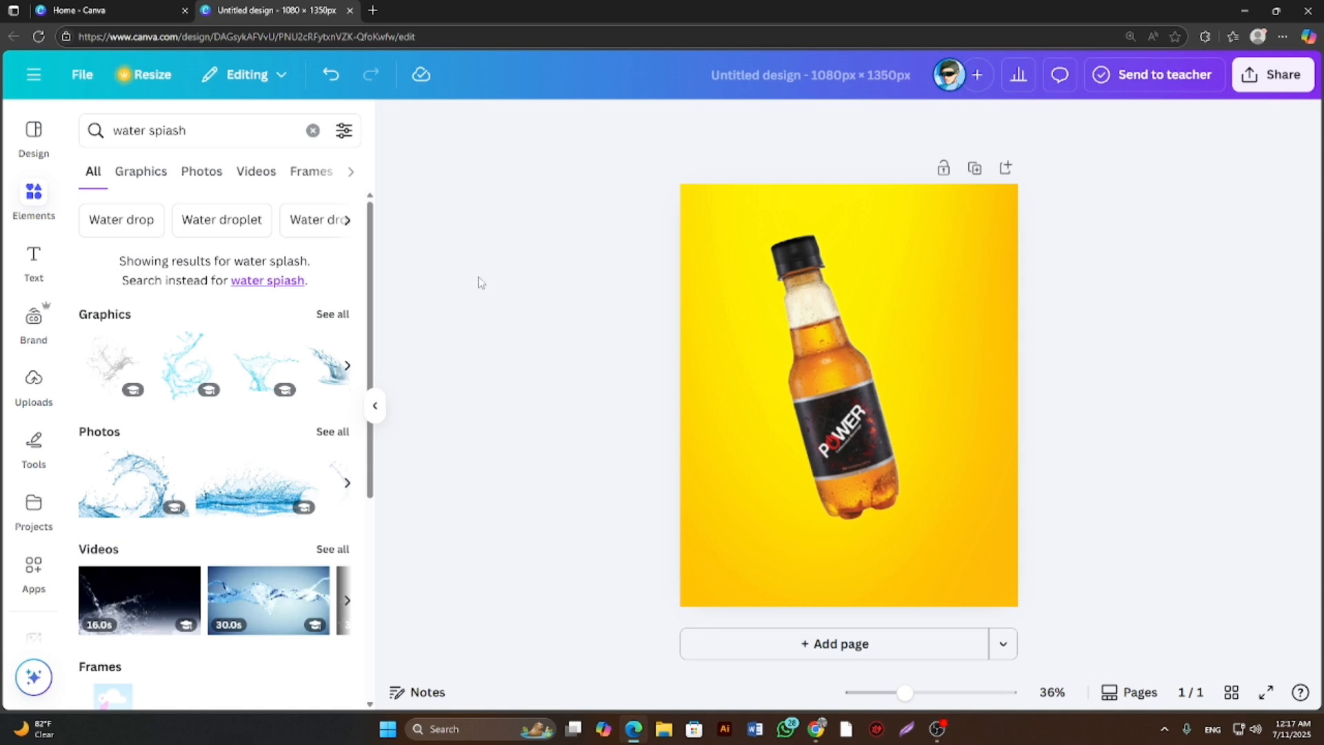
Add the blue crown-shaped water splash graphic with a droplet and place it over the lower part of the bottle.
{"action": "scroll", "coordinate": [264, 390], "scroll_direction": "down", "scroll_amount": 1}
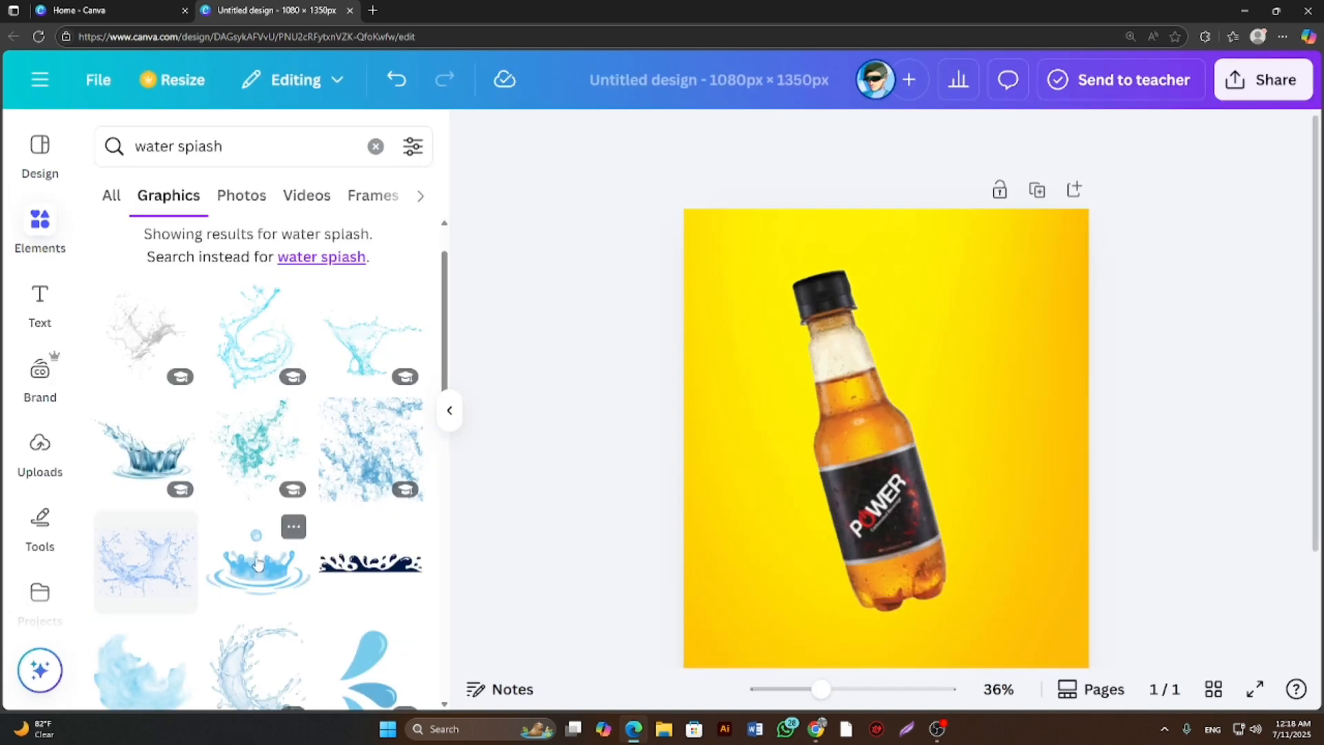
{"action": "left_click", "coordinate": [256, 560]}
{"action": "left_click_drag", "start_coordinate": [882, 488], "coordinate": [896, 594]}
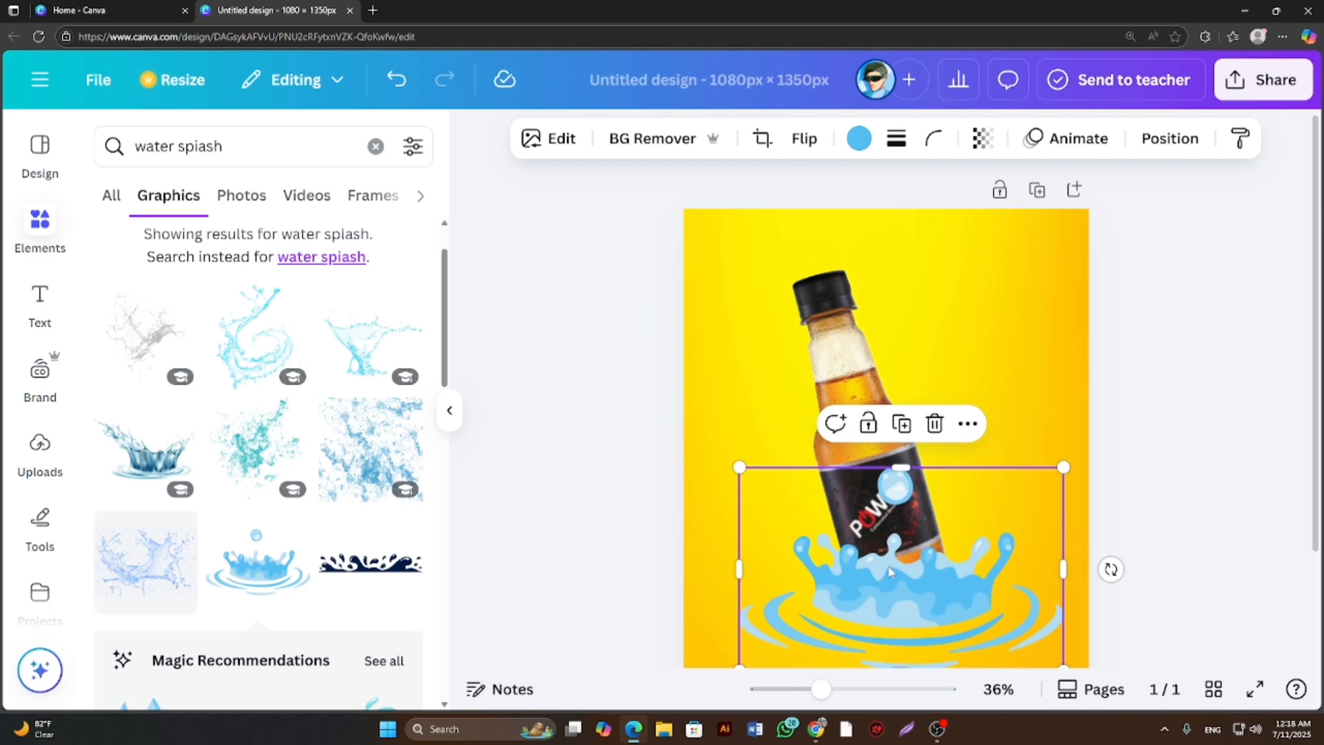
Recolour the splash graphic from blue to the second golden-yellow shade among the background's photo colours.
{"action": "left_click", "coordinate": [860, 141]}
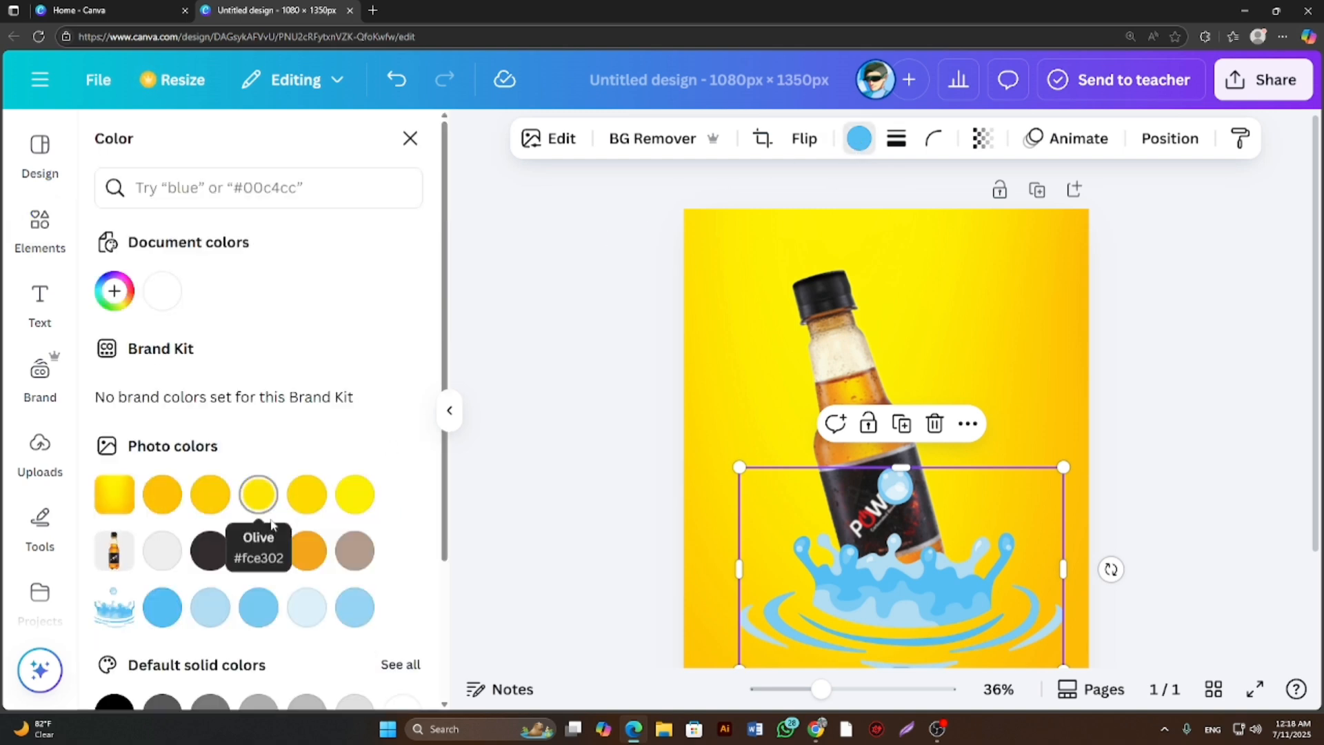
{"action": "left_click", "coordinate": [166, 495]}
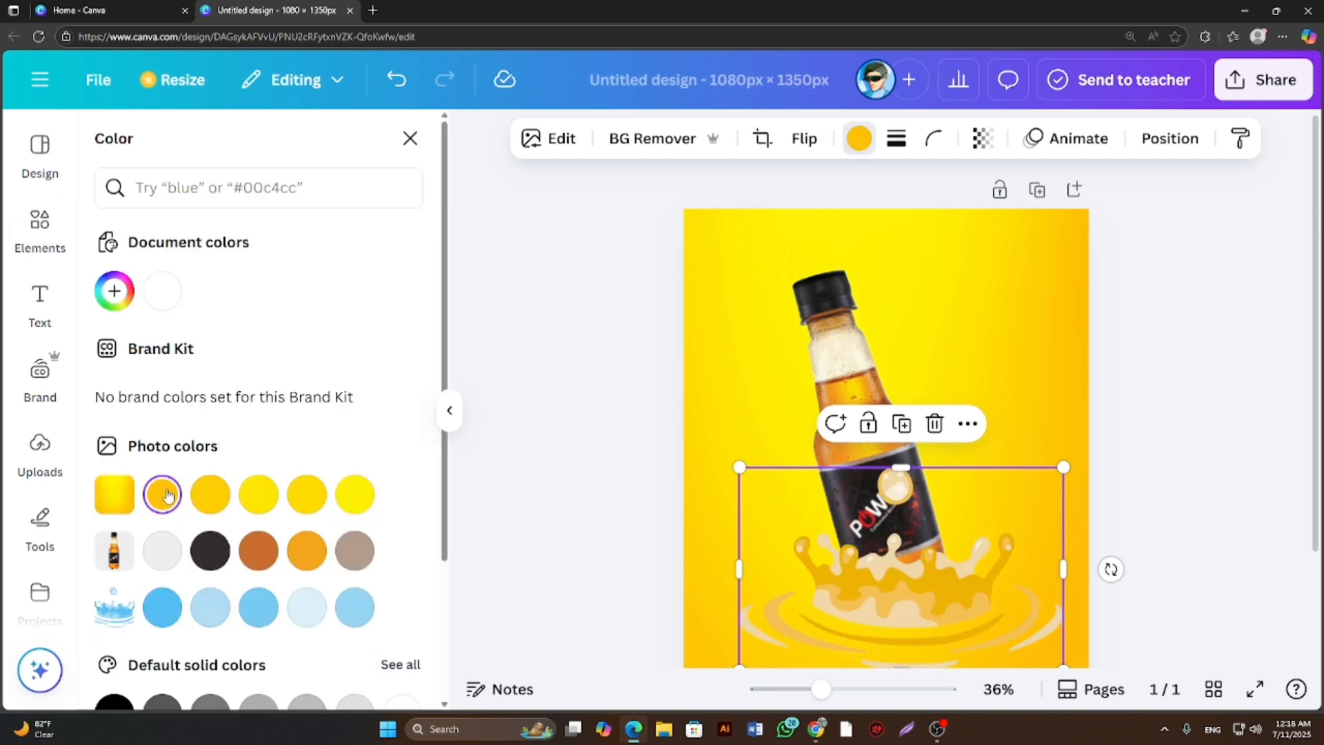
{"action": "left_click", "coordinate": [211, 505]}
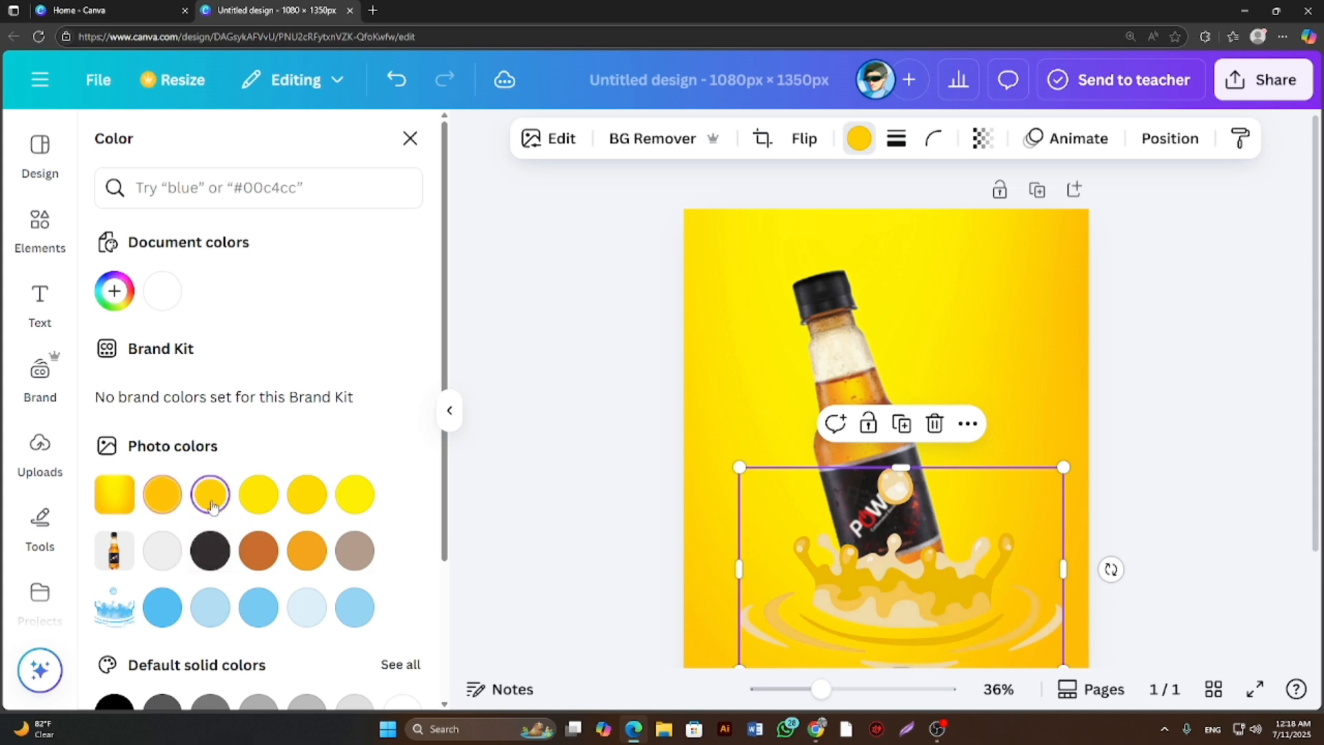
Try other photo colours on the splash graphic and settle on the fourth golden-yellow shade from the background's colours.
{"action": "left_click", "coordinate": [260, 505]}
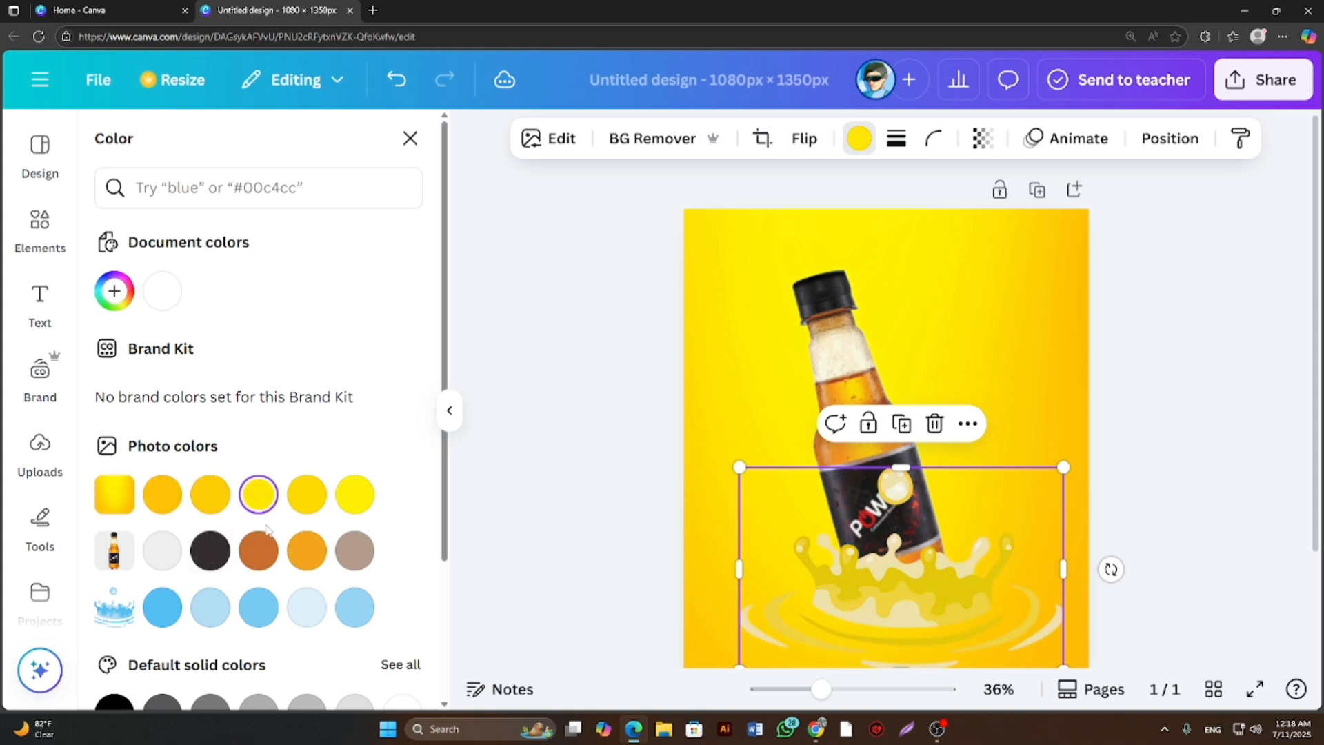
{"action": "left_click", "coordinate": [169, 555]}
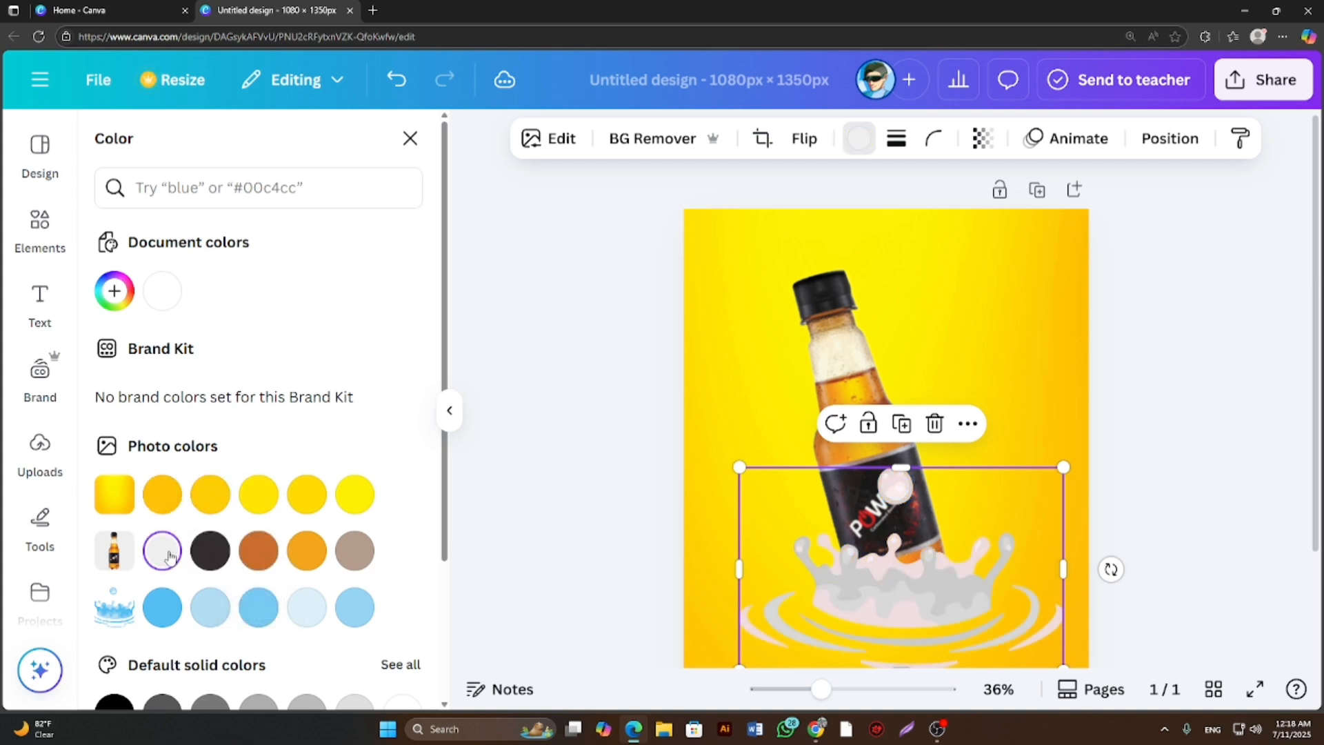
{"action": "left_click", "coordinate": [172, 606]}
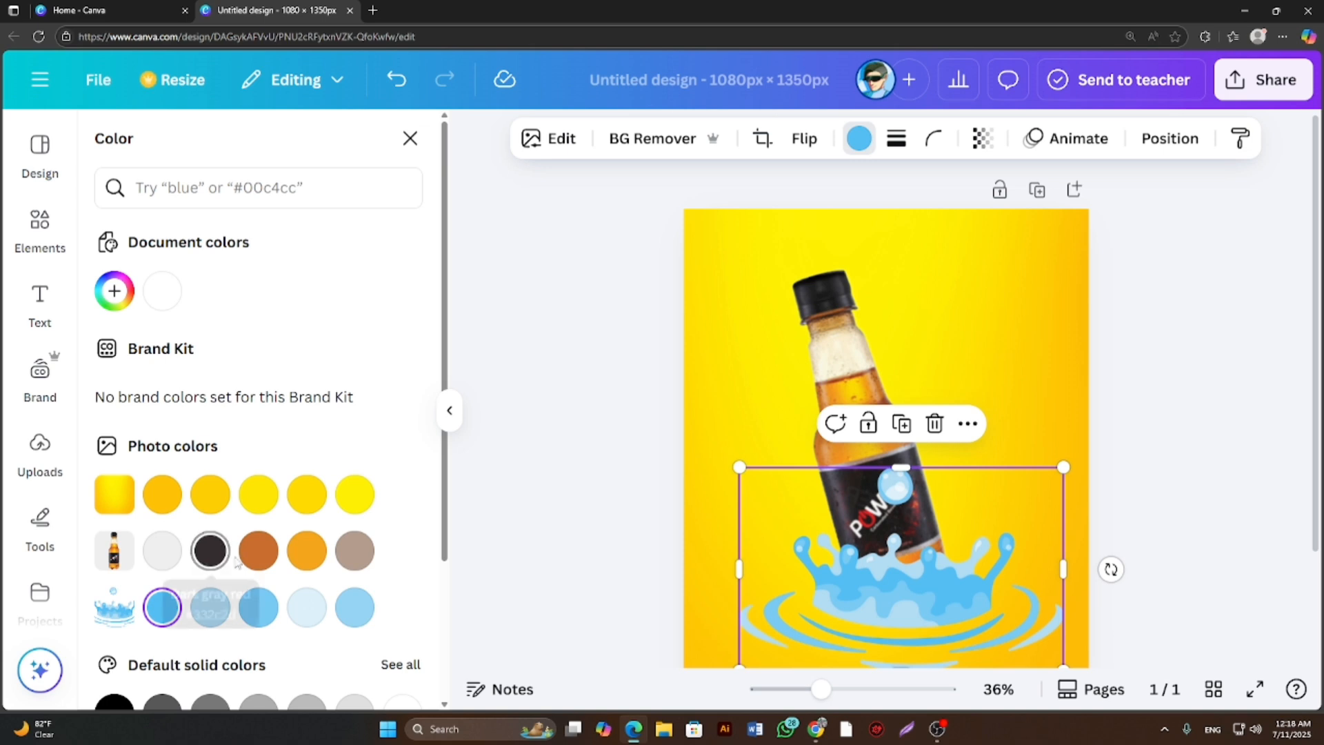
{"action": "left_click", "coordinate": [212, 550]}
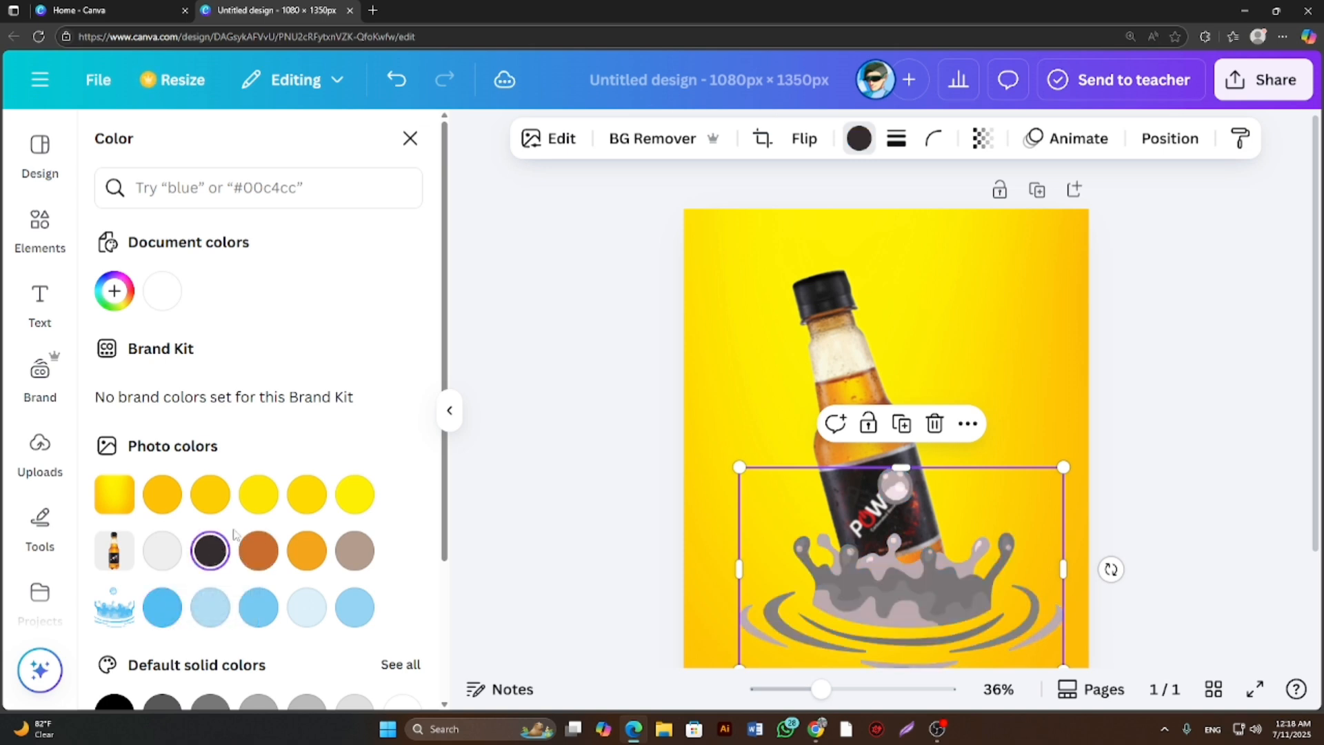
{"action": "left_click", "coordinate": [308, 497]}
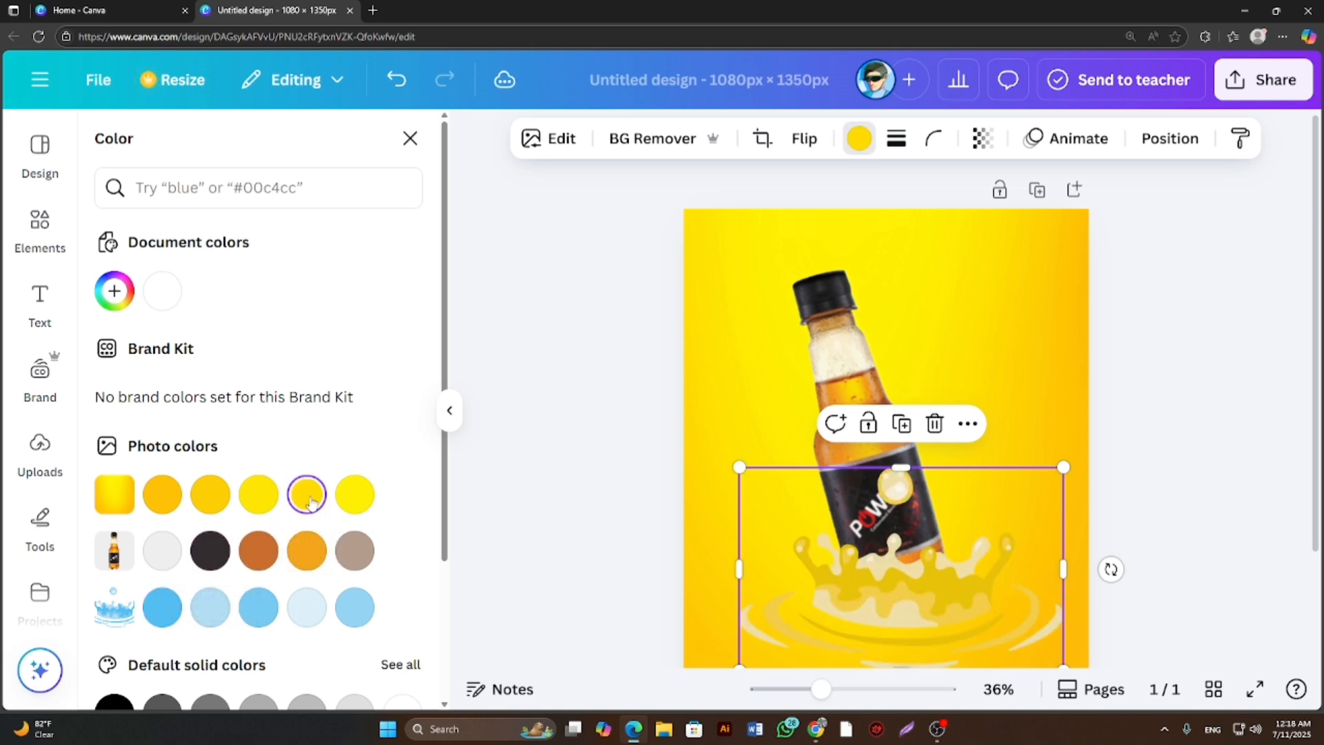
{"action": "right_click", "coordinate": [917, 522]}
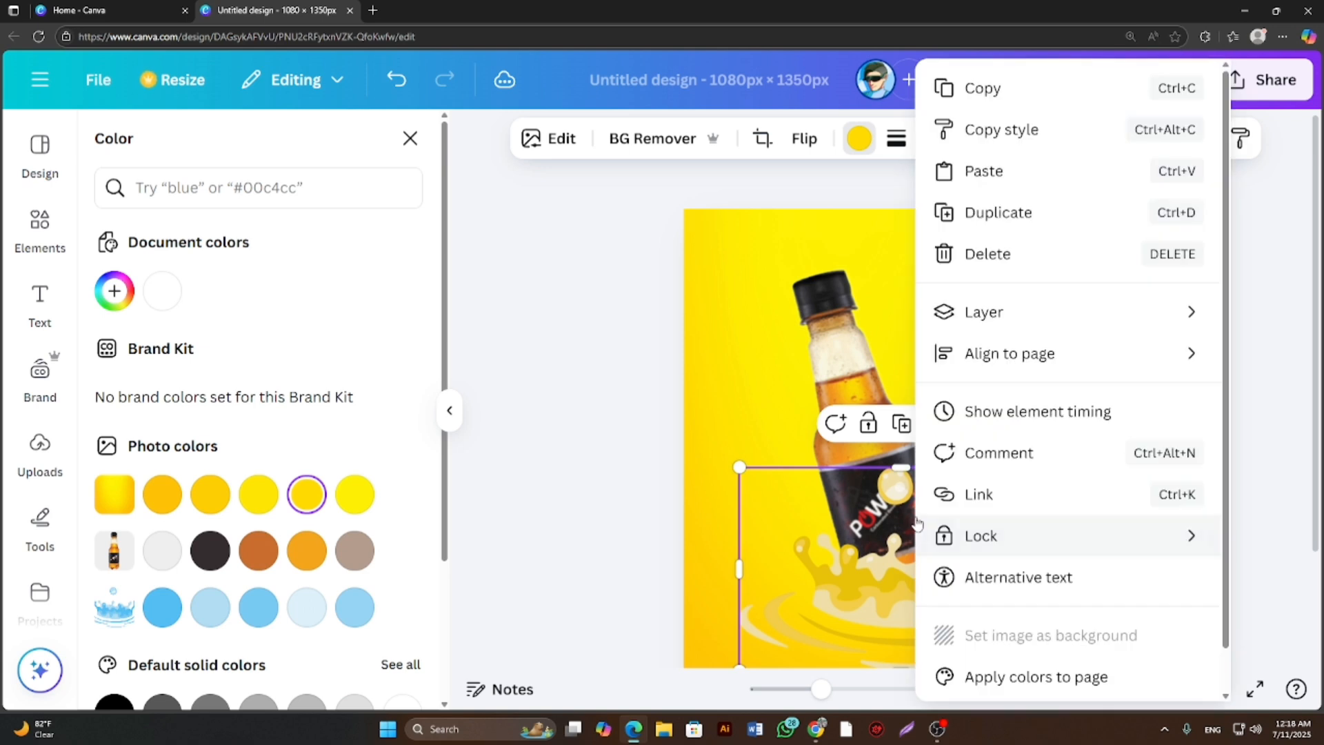
{"action": "mouse_move", "coordinate": [920, 522]}
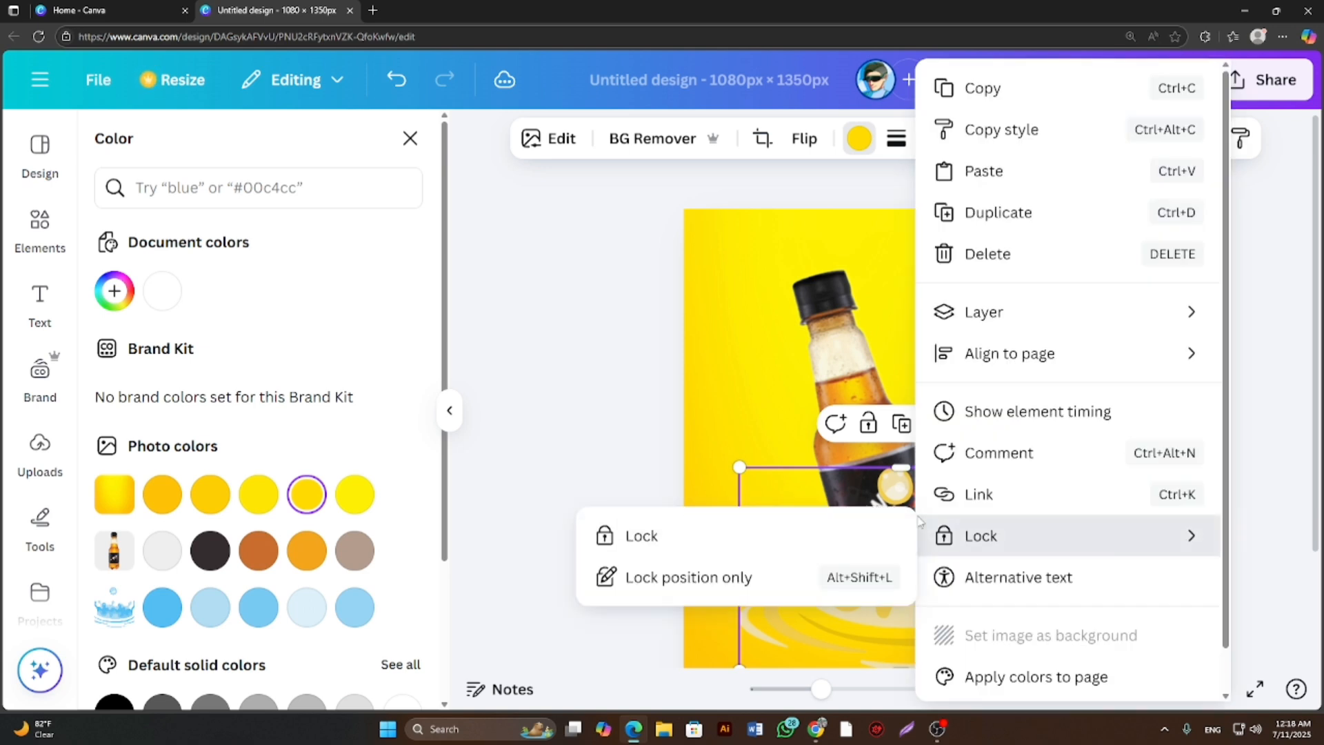
{"action": "left_click", "coordinate": [746, 390]}
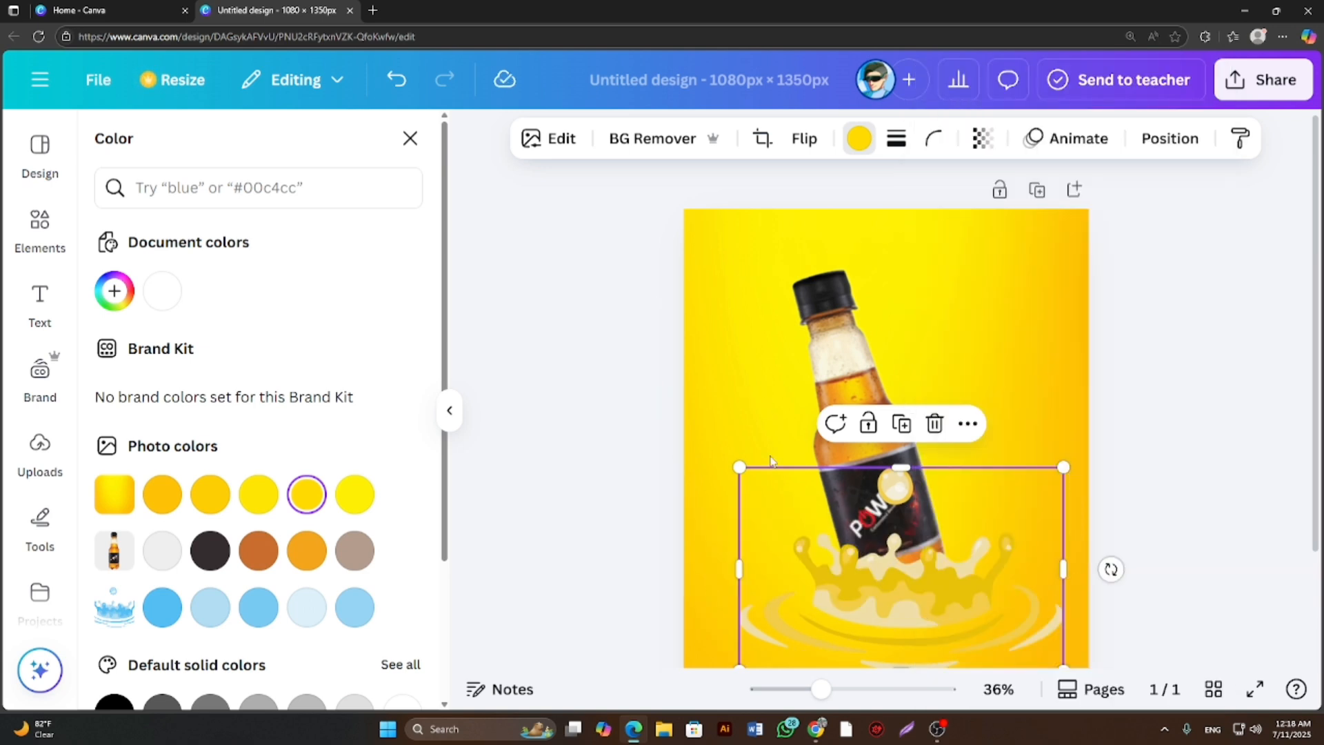
Open the splash graphic's image adjustments and set its brightness to -3.
{"action": "left_click", "coordinate": [538, 144]}
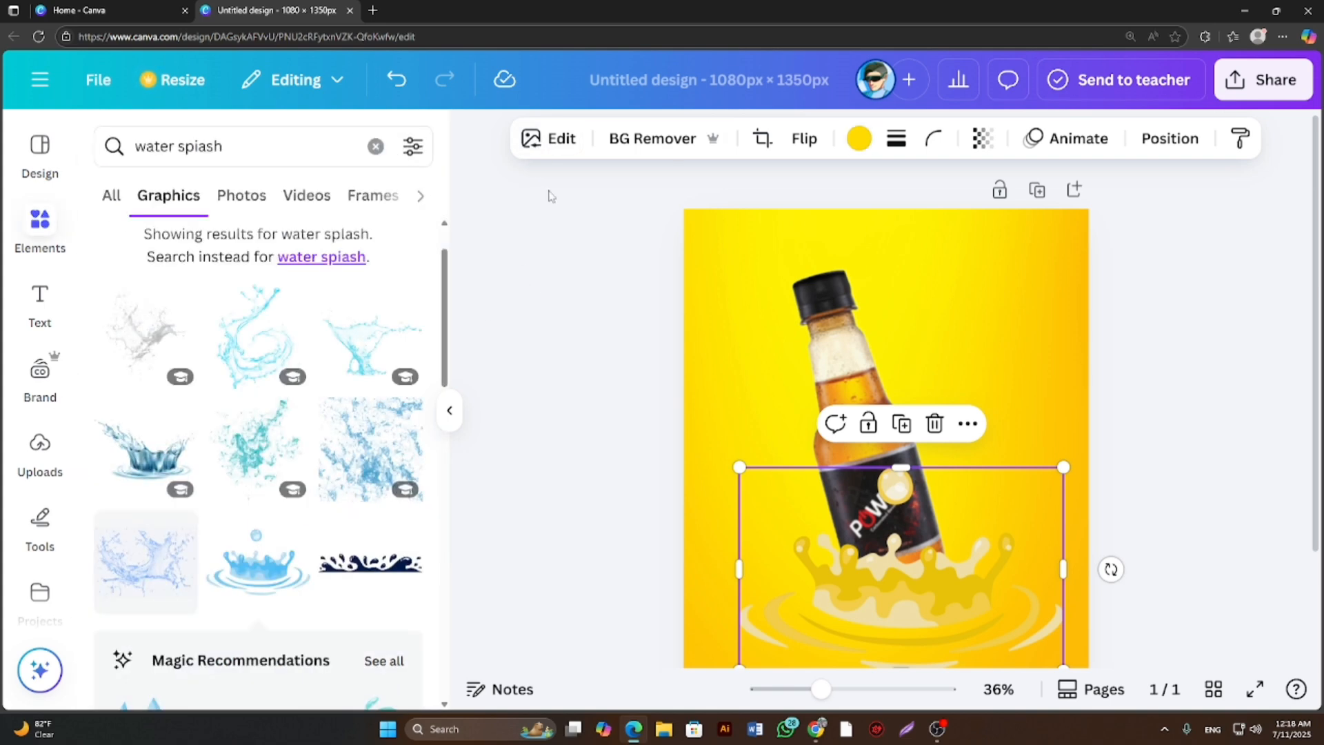
{"action": "left_click", "coordinate": [549, 140]}
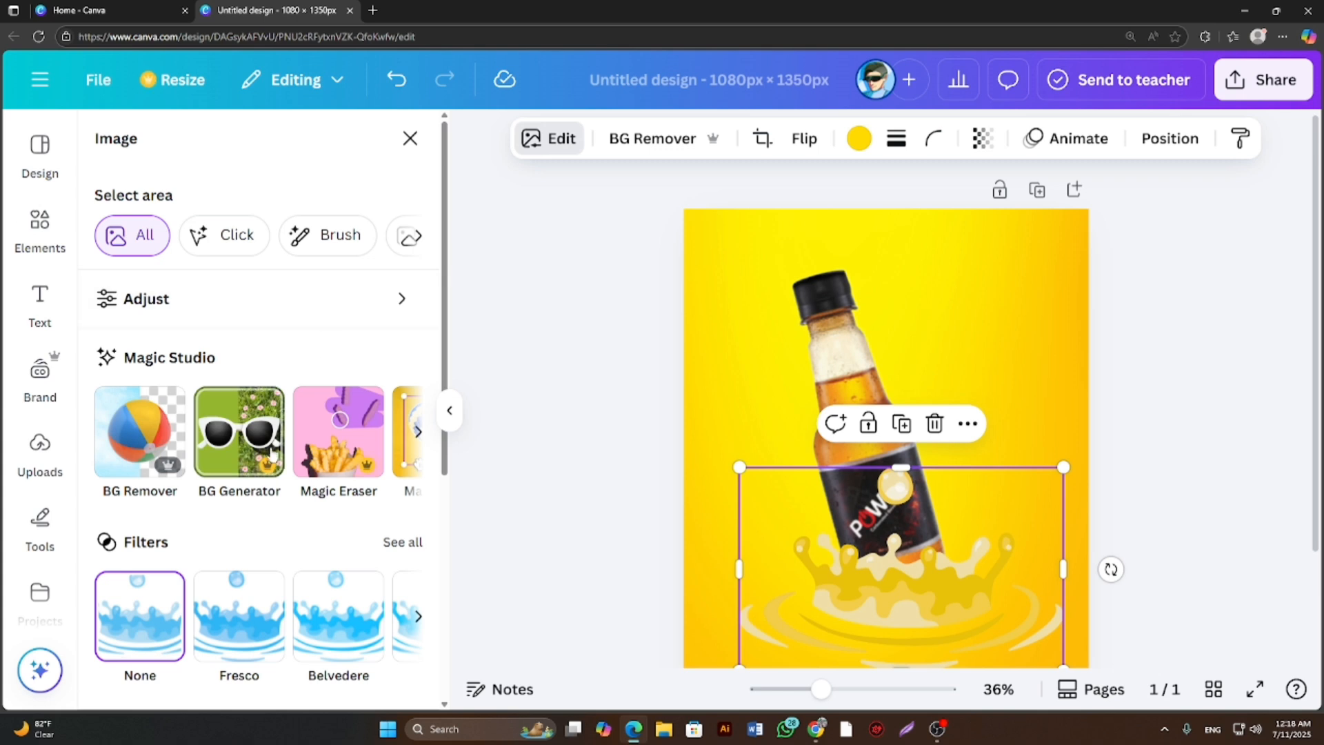
{"action": "scroll", "coordinate": [270, 466], "scroll_direction": "down", "scroll_amount": 1}
{"action": "scroll", "coordinate": [270, 467], "scroll_direction": "down", "scroll_amount": 5}
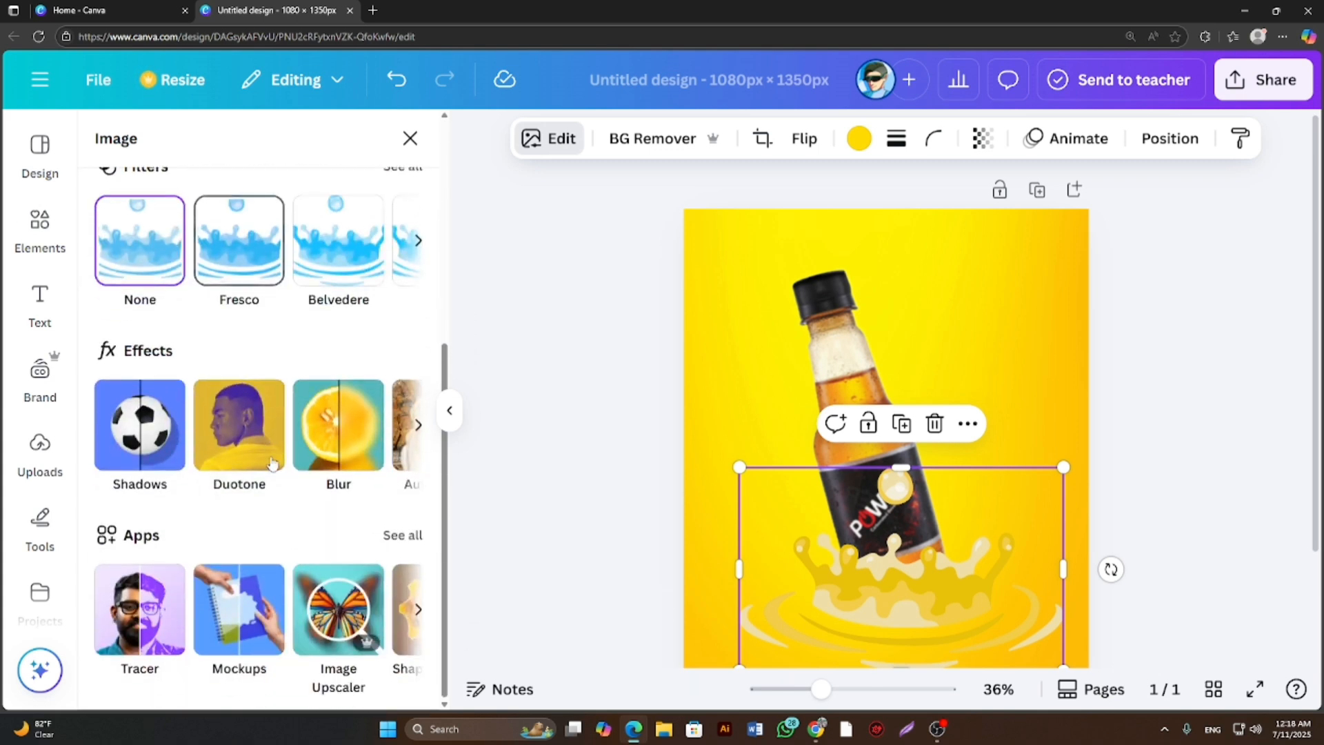
{"action": "scroll", "coordinate": [276, 461], "scroll_direction": "up", "scroll_amount": 5}
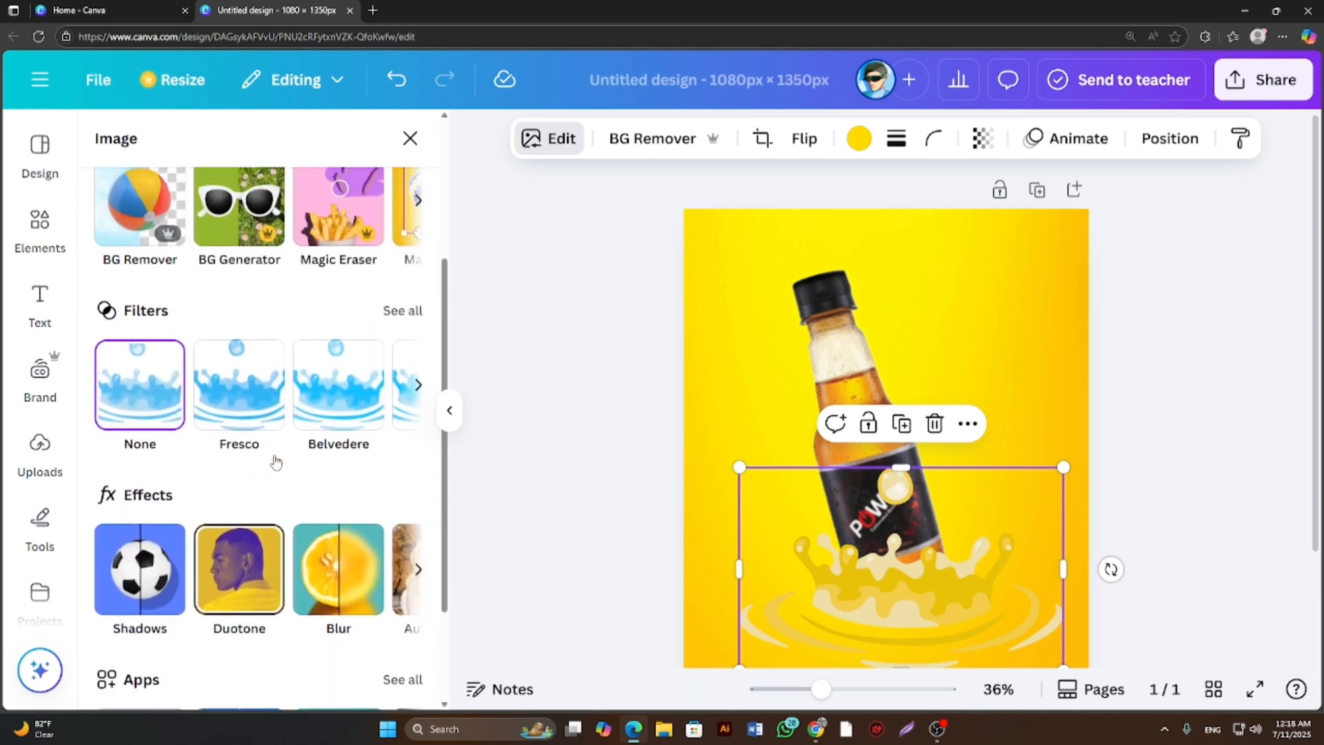
{"action": "scroll", "coordinate": [276, 462], "scroll_direction": "up", "scroll_amount": 1}
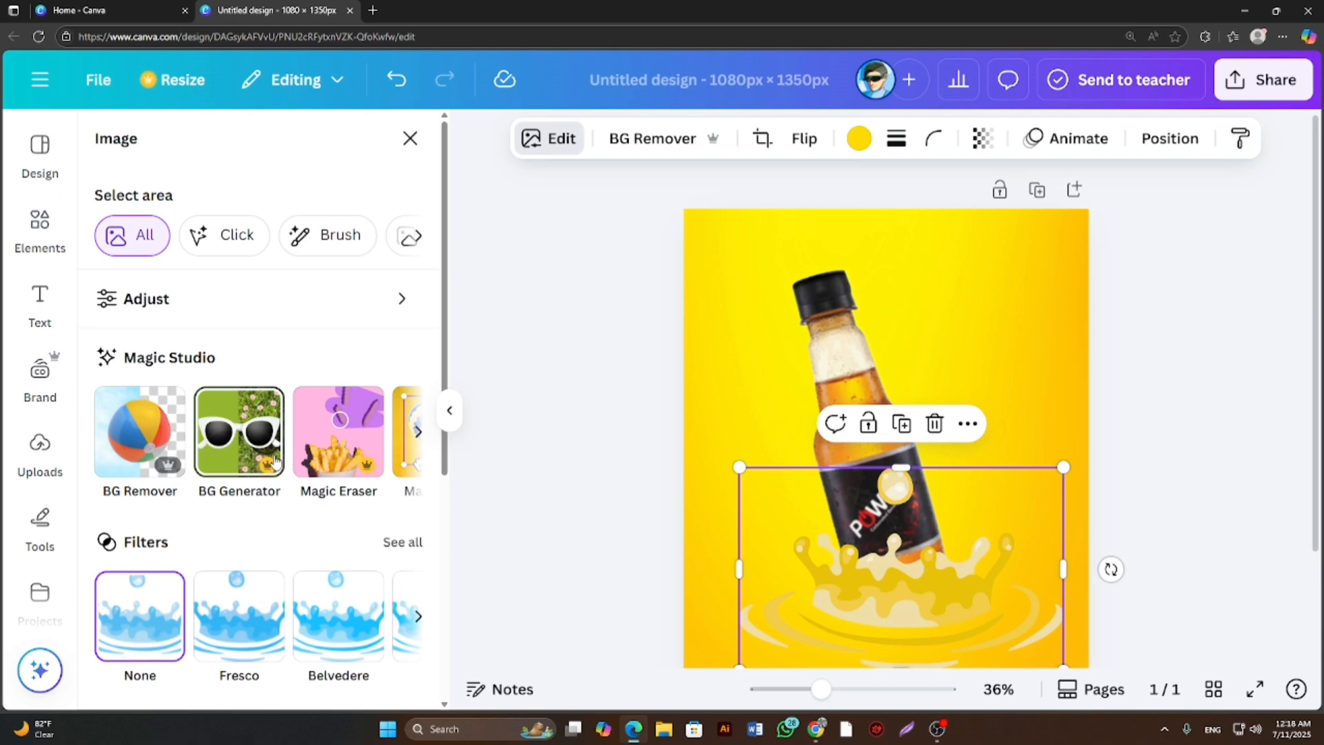
{"action": "left_click", "coordinate": [157, 296]}
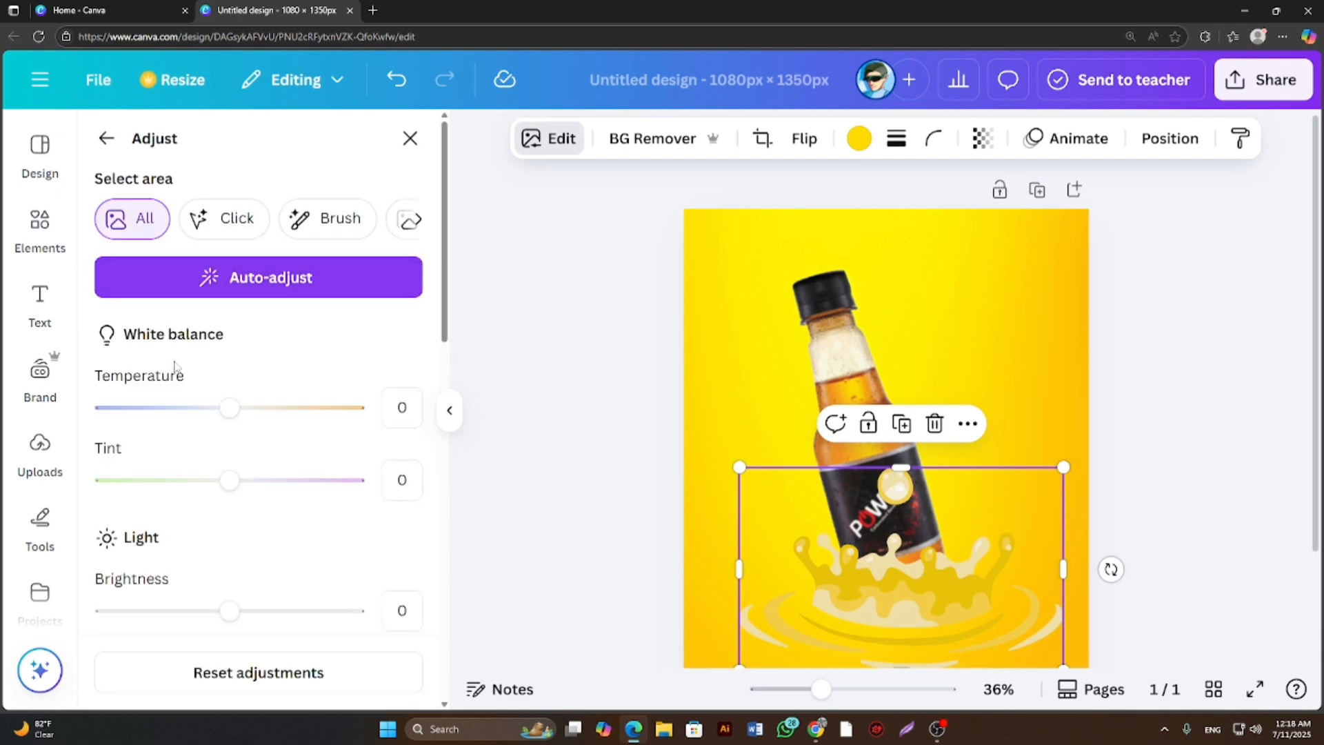
{"action": "scroll", "coordinate": [251, 456], "scroll_direction": "down", "scroll_amount": 2}
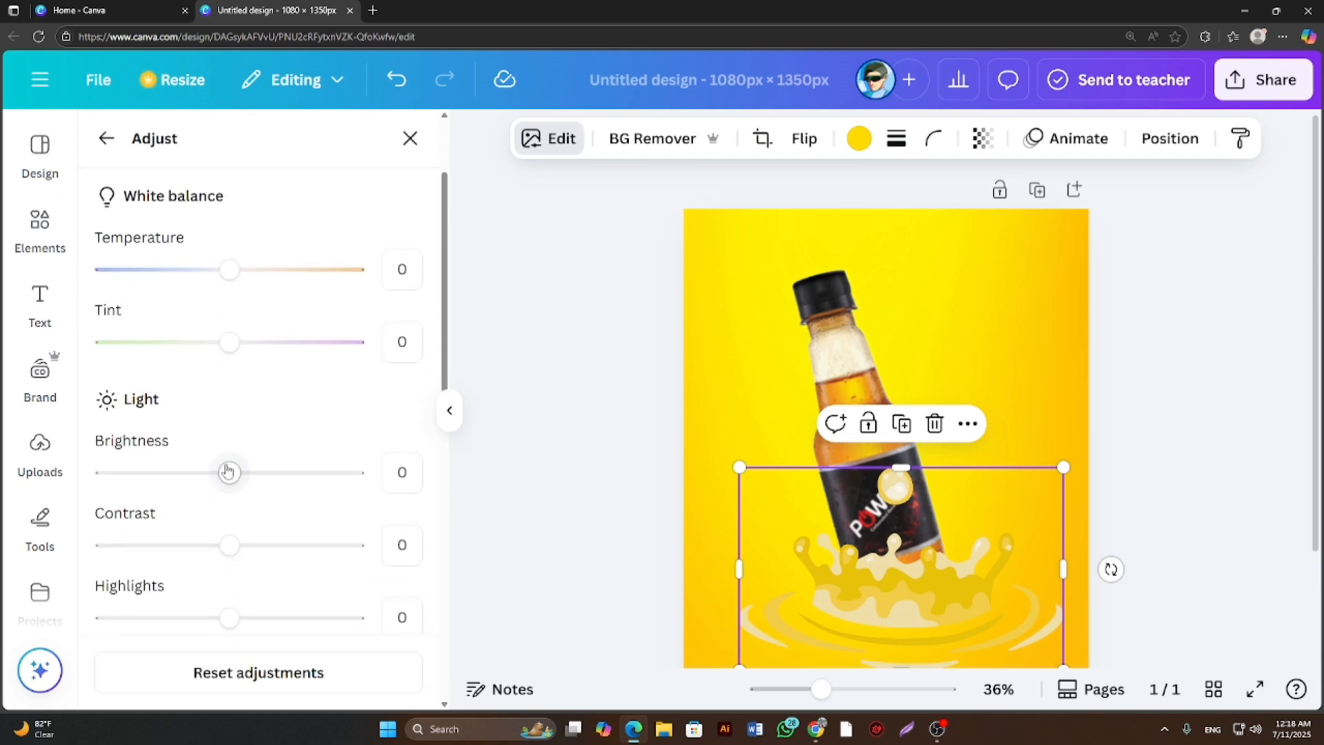
{"action": "mouse_move", "coordinate": [228, 473]}
{"action": "left_mouse_down"}
{"action": "mouse_move", "coordinate": [273, 471]}
{"action": "mouse_move", "coordinate": [198, 473]}
{"action": "mouse_move", "coordinate": [227, 473]}
{"action": "left_mouse_up"}
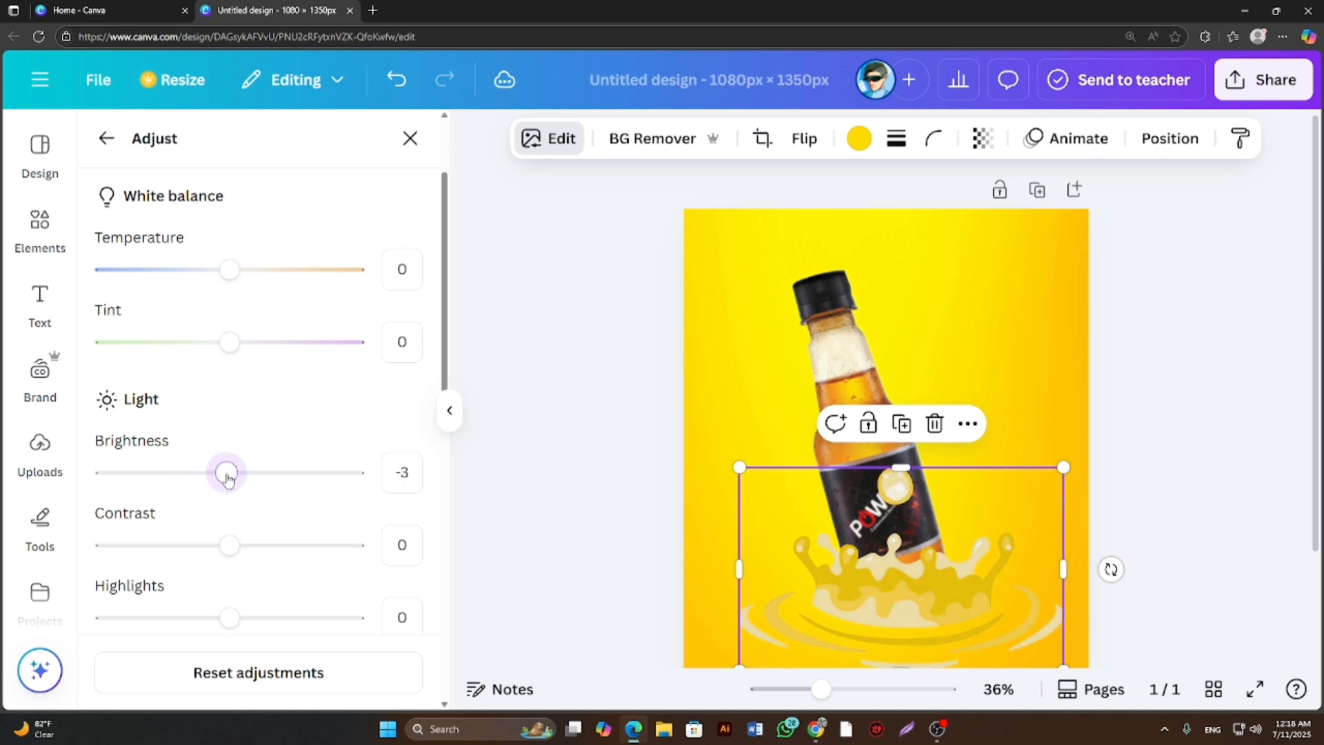
Set the splash graphic's highlights to 29 and shadows to 23.
{"action": "scroll", "coordinate": [235, 547], "scroll_direction": "down", "scroll_amount": 2}
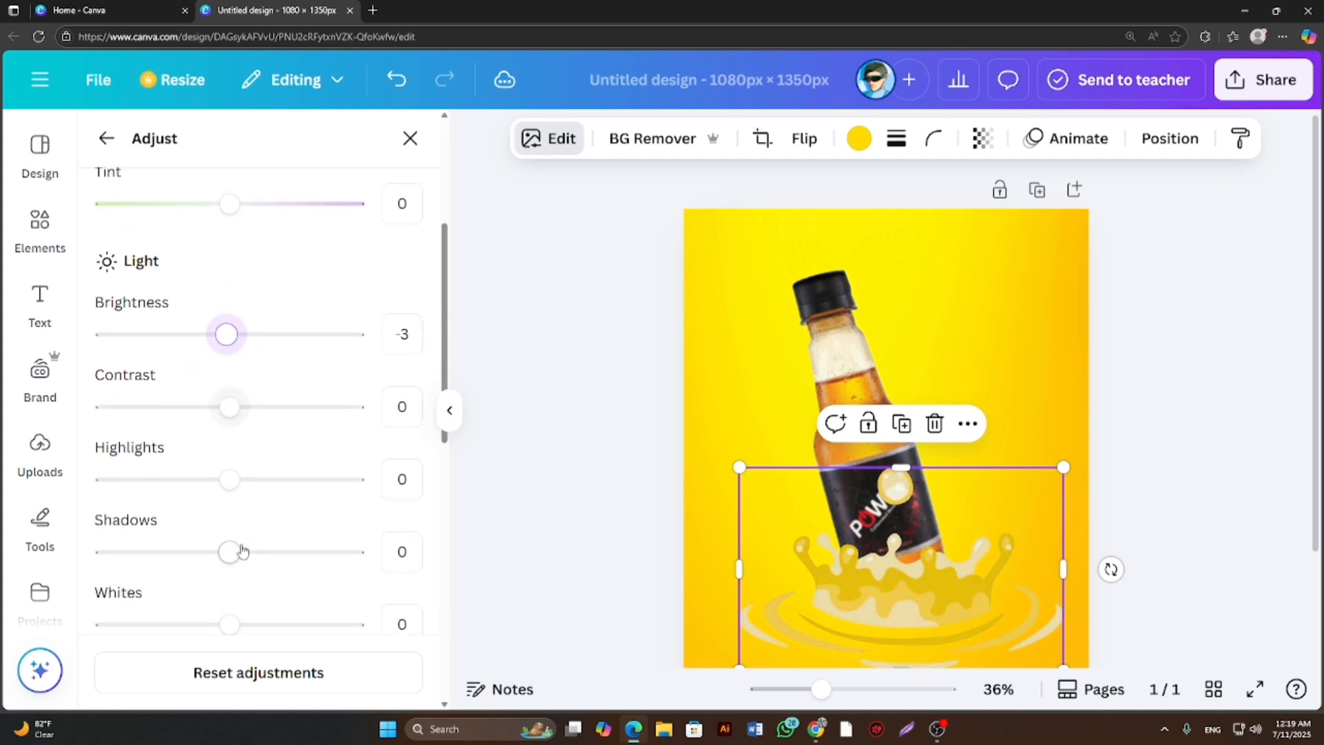
{"action": "left_click_drag", "start_coordinate": [229, 479], "coordinate": [265, 480]}
{"action": "left_click_drag", "start_coordinate": [229, 552], "coordinate": [260, 553]}
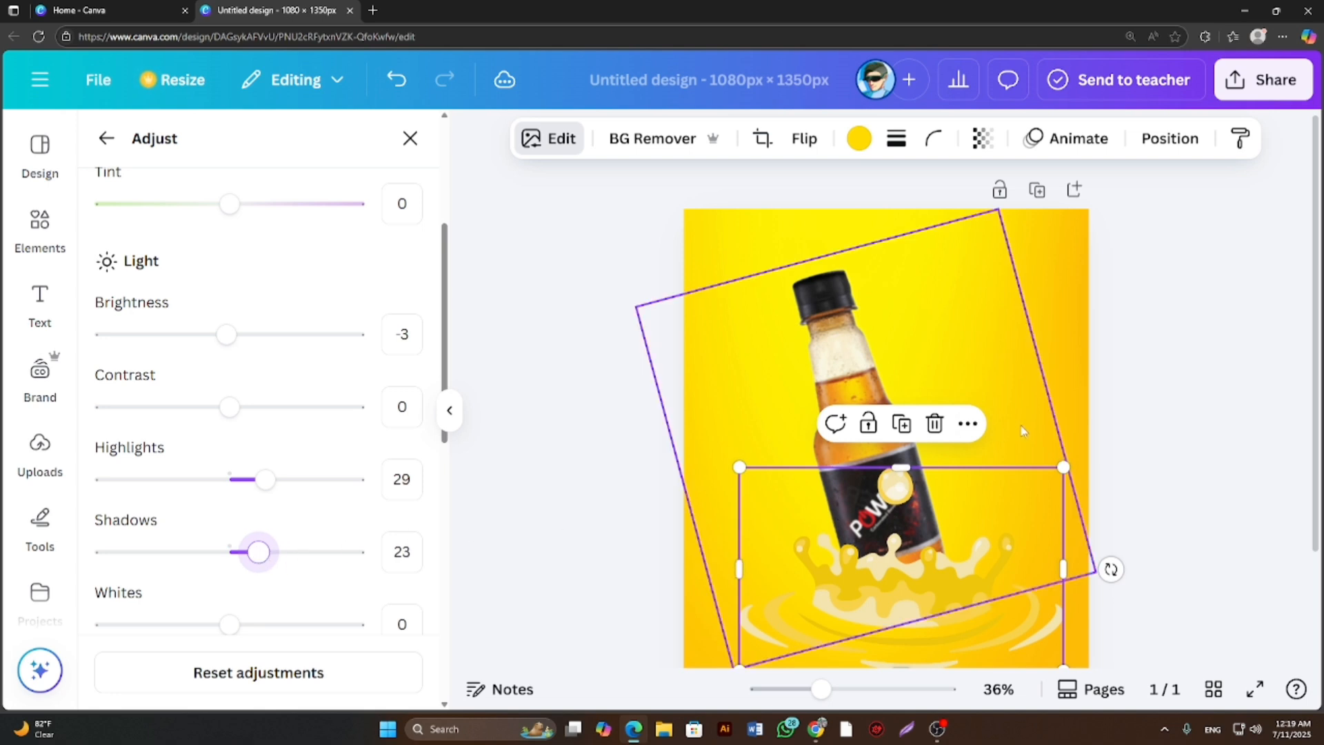
Send the yellow splash graphic backward so it sits behind the bottle.
{"action": "right_click", "coordinate": [891, 553]}
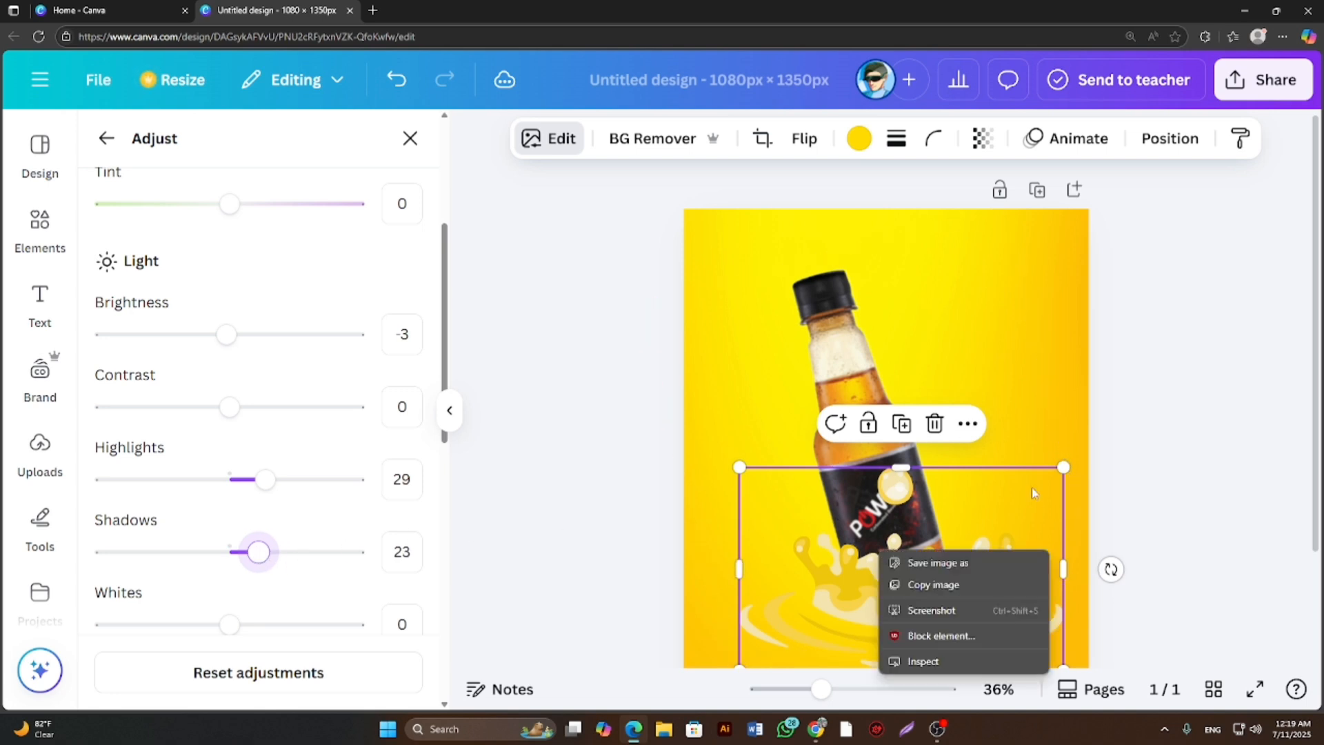
{"action": "left_click", "coordinate": [1210, 396]}
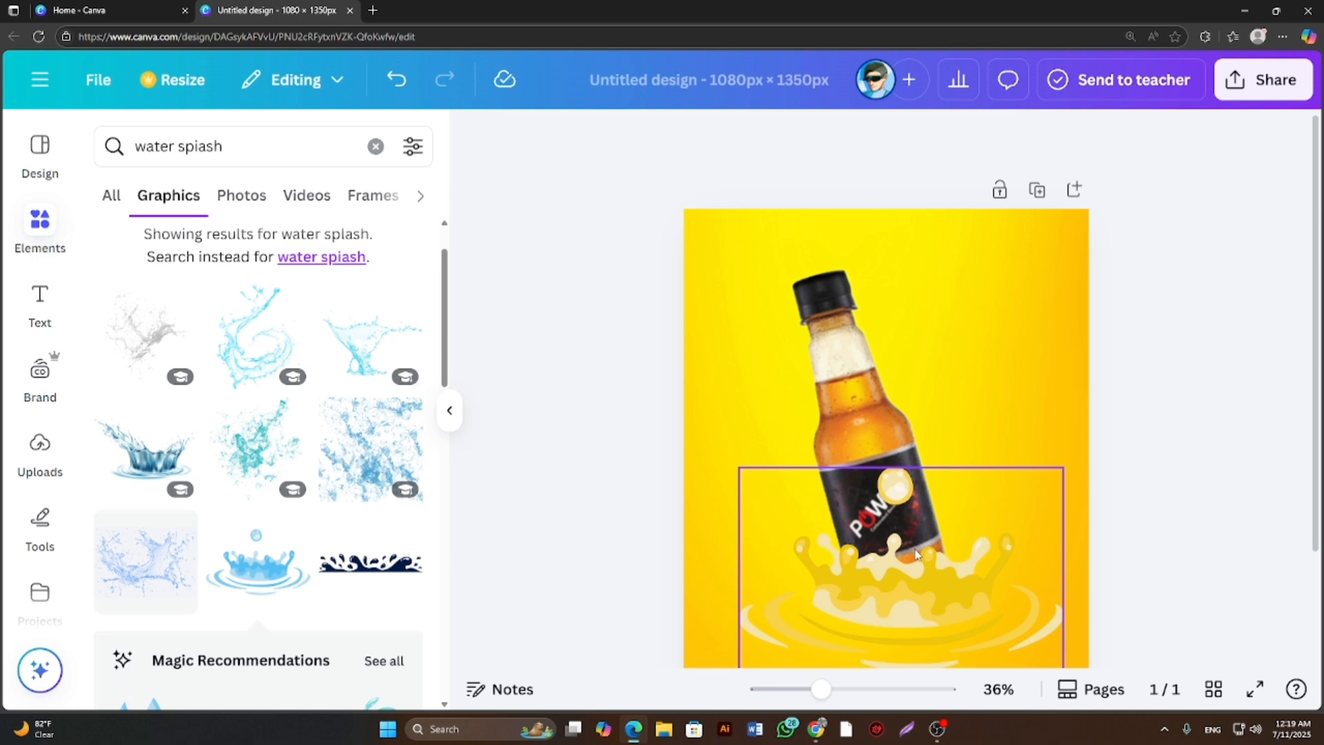
{"action": "left_click", "coordinate": [915, 554]}
{"action": "right_click", "coordinate": [915, 548]}
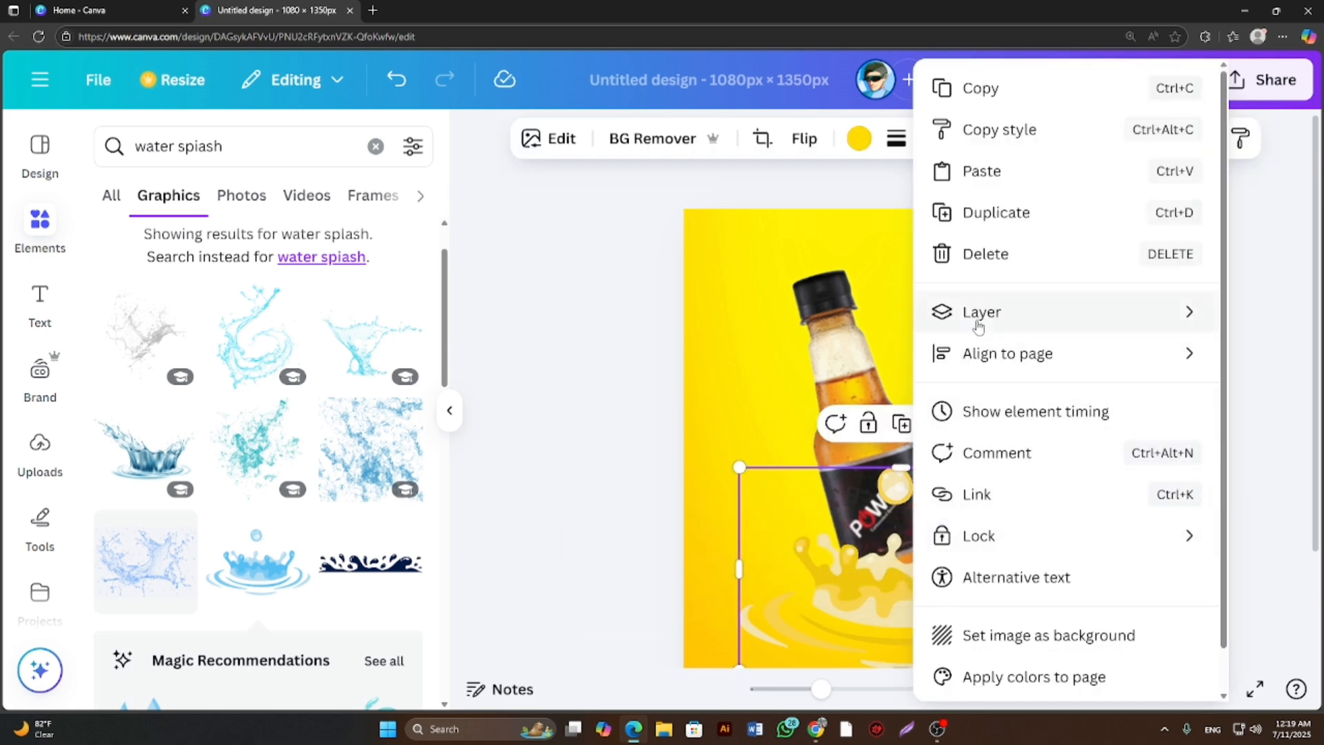
{"action": "mouse_move", "coordinate": [978, 324]}
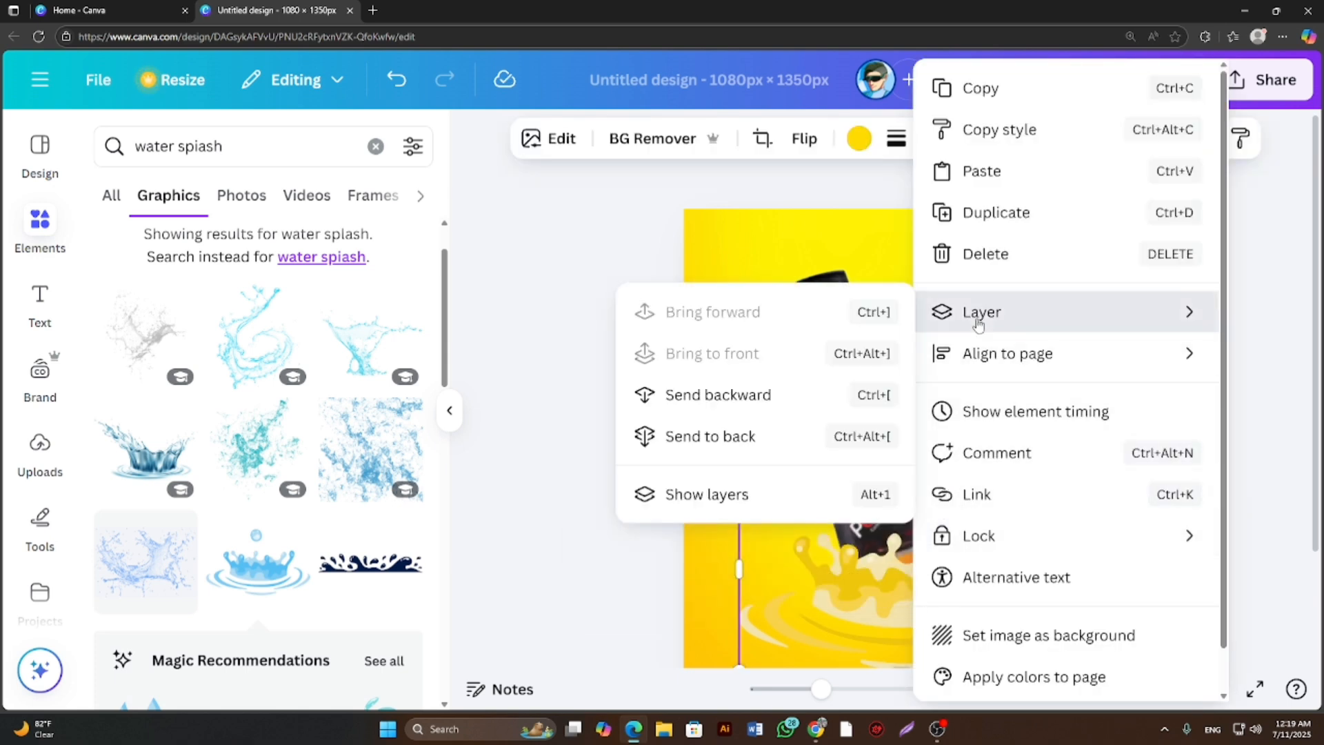
{"action": "left_click", "coordinate": [713, 399]}
{"action": "left_click", "coordinate": [566, 409]}
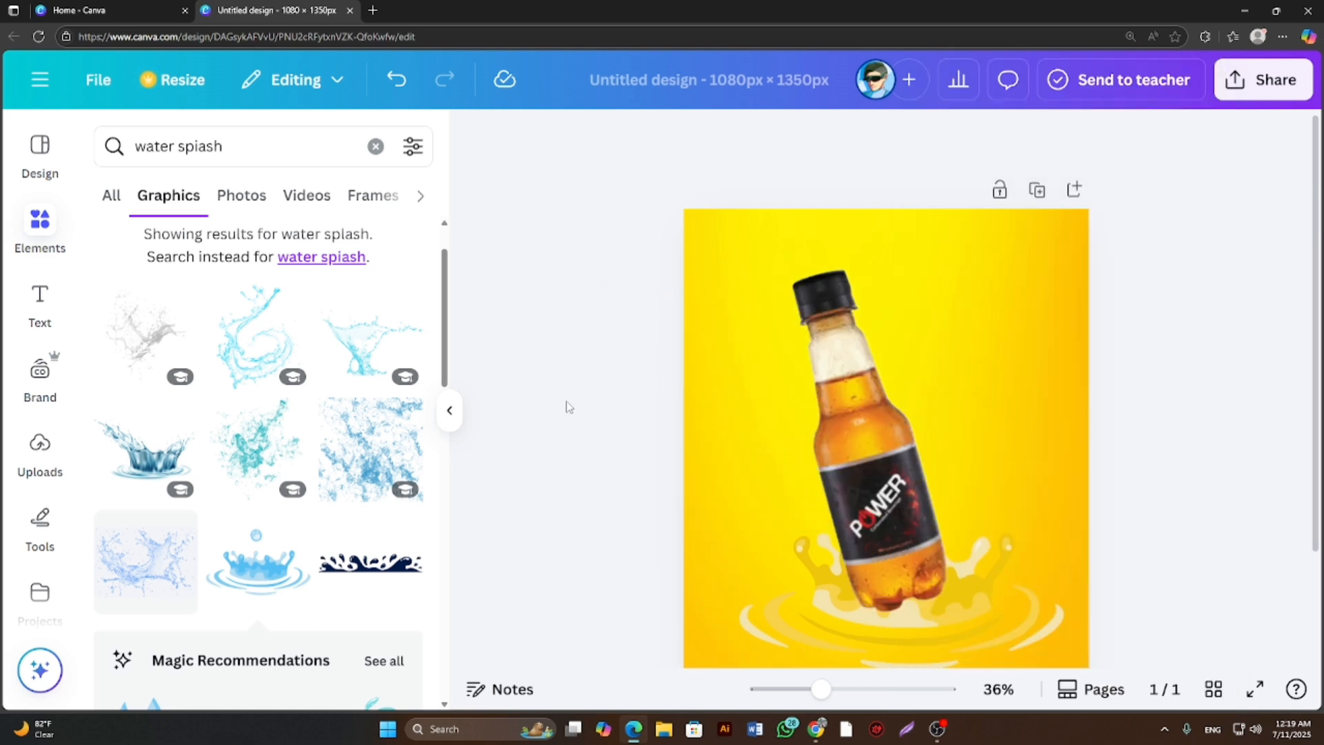
{"action": "scroll", "coordinate": [575, 407], "scroll_direction": "up", "scroll_amount": 1}
{"action": "scroll", "coordinate": [575, 407], "scroll_direction": "down", "scroll_amount": 1}
{"action": "scroll", "coordinate": [575, 406], "scroll_direction": "down", "scroll_amount": 1}
{"action": "scroll", "coordinate": [575, 407], "scroll_direction": "down", "scroll_amount": 1}
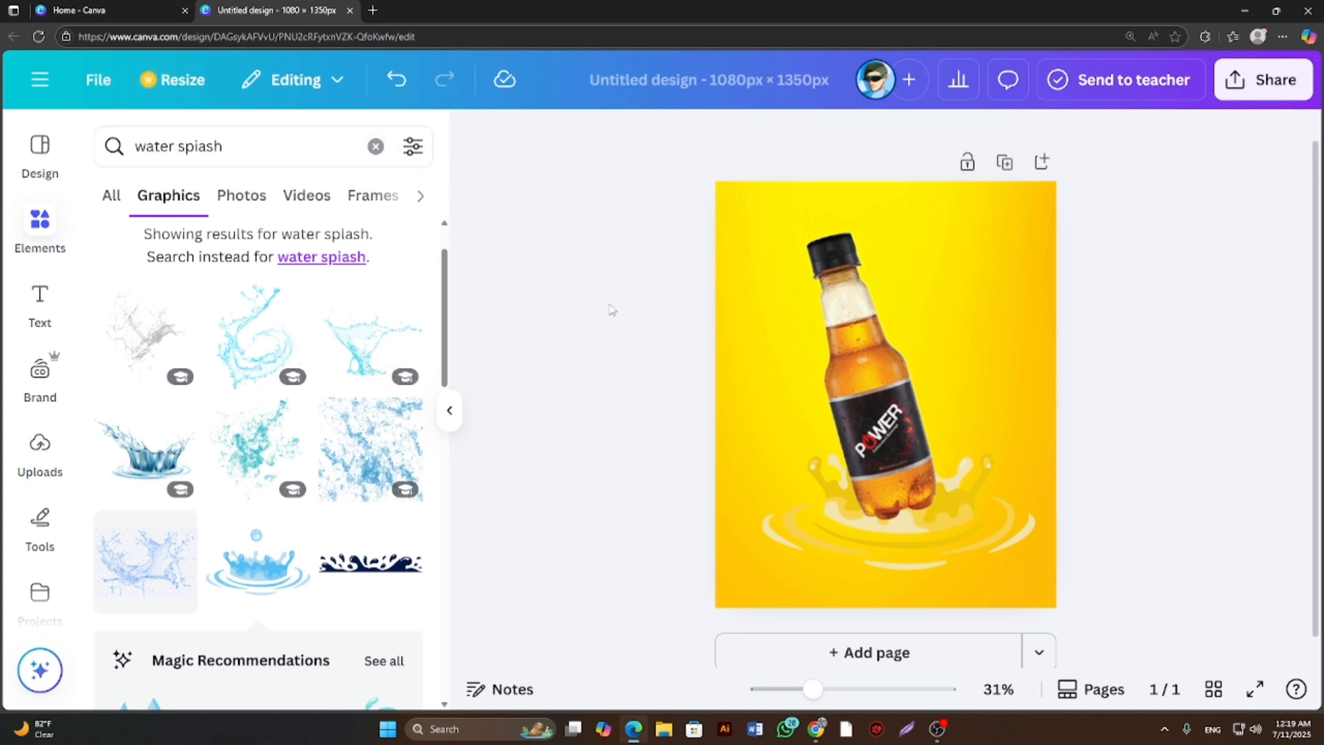
{"action": "scroll", "coordinate": [593, 323], "scroll_direction": "up", "scroll_amount": 1}
{"action": "scroll", "coordinate": [593, 323], "scroll_direction": "up", "scroll_amount": 1}
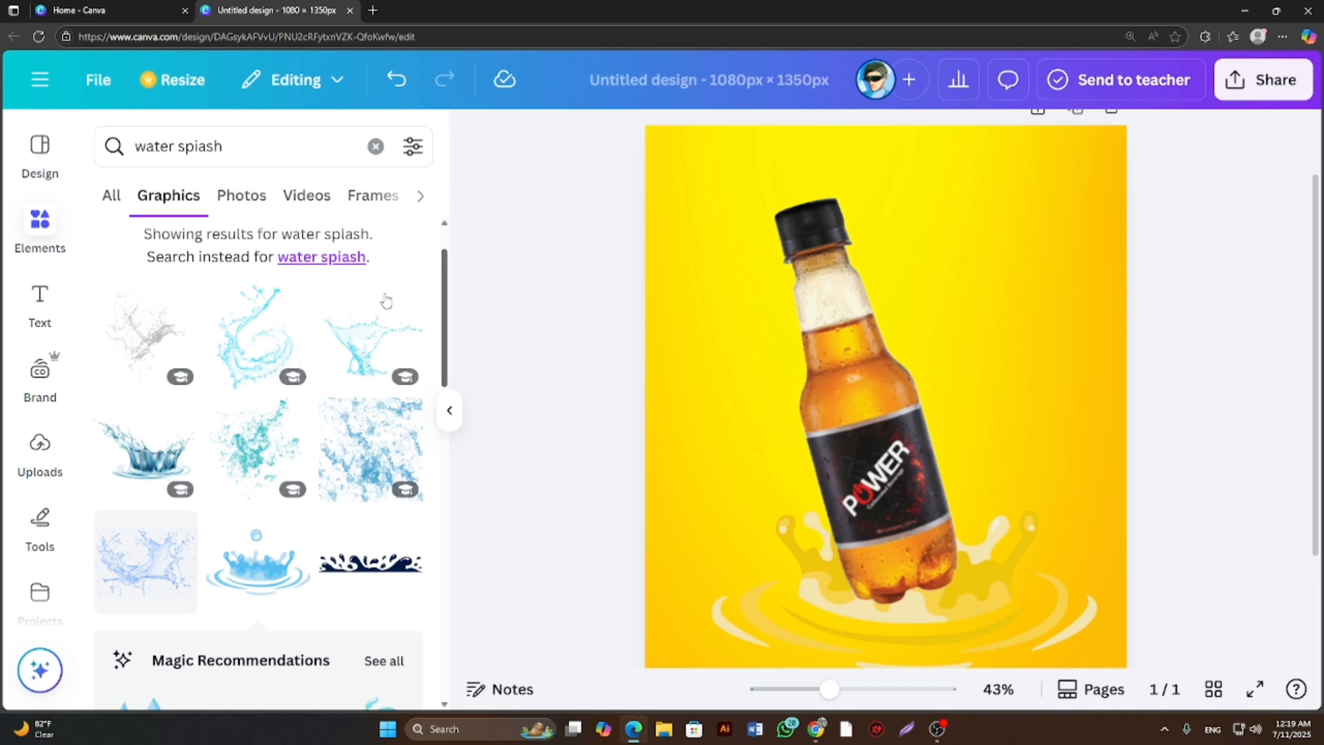
Browse the water splash graphics, add the light-blue swirling splash, and place it around the bottle, slightly above the page's centre.
{"action": "scroll", "coordinate": [346, 474], "scroll_direction": "down", "scroll_amount": 2}
{"action": "scroll", "coordinate": [346, 475], "scroll_direction": "down", "scroll_amount": 4}
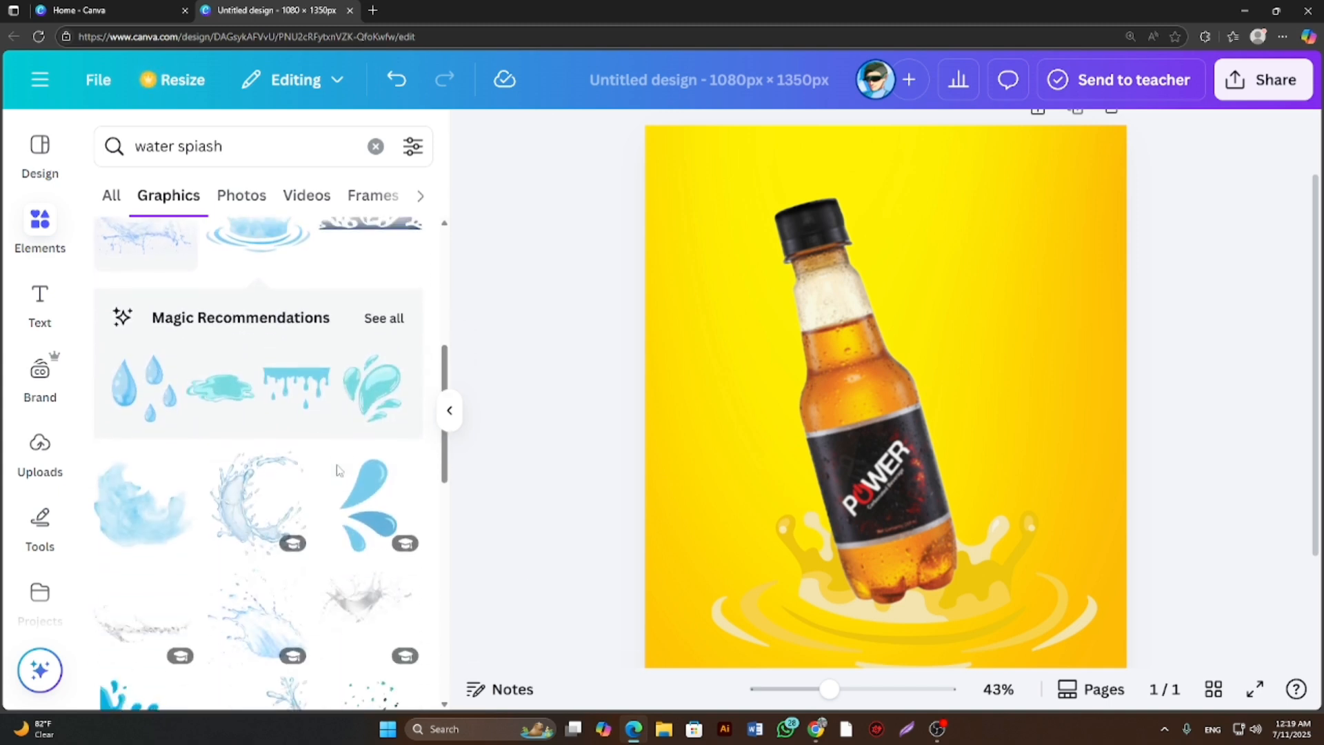
{"action": "key", "text": "ctrl+minus"}
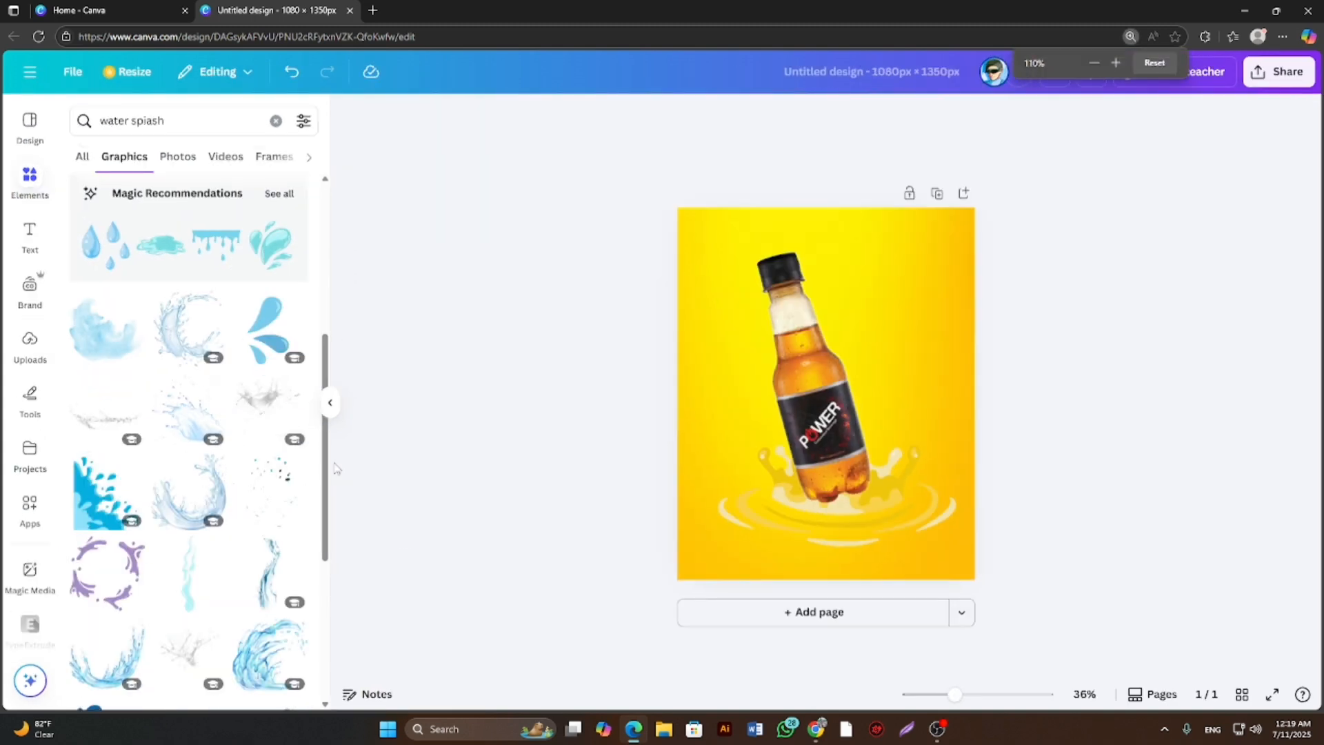
{"action": "scroll", "coordinate": [305, 455], "scroll_direction": "down", "scroll_amount": 2}
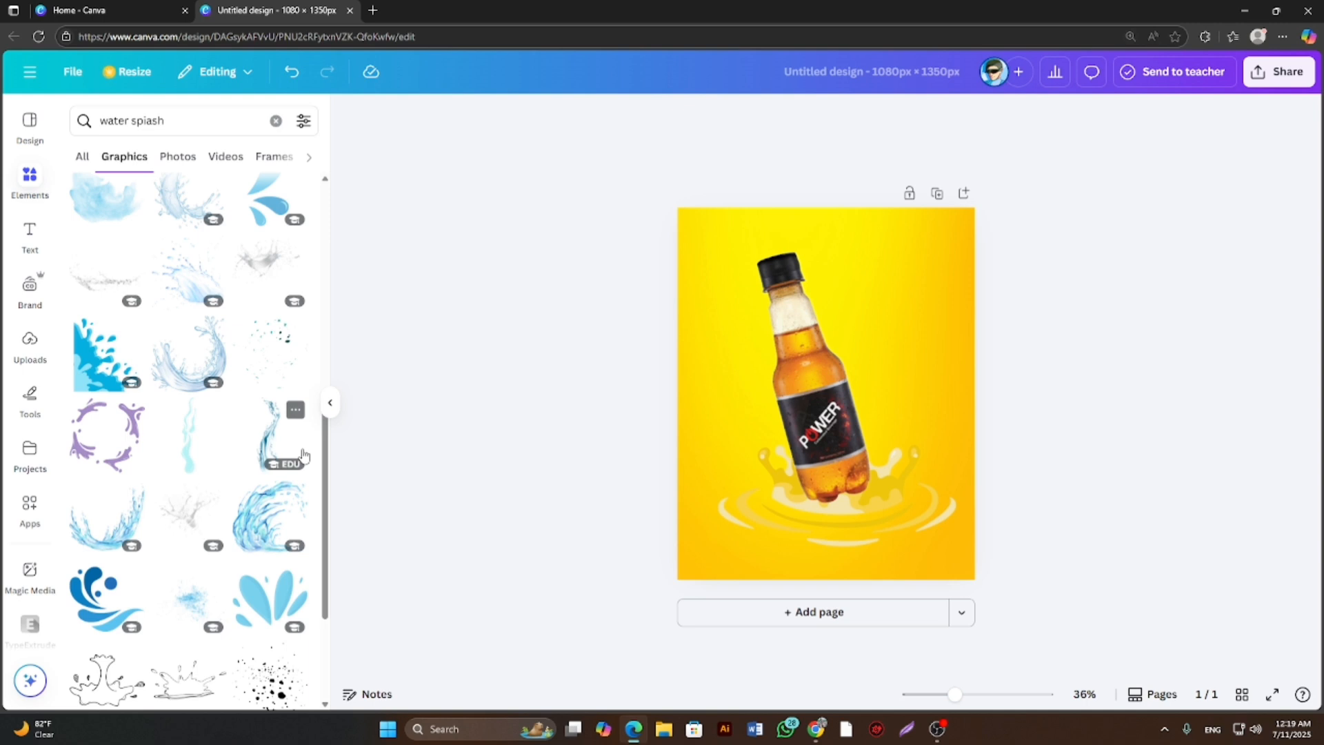
{"action": "scroll", "coordinate": [305, 455], "scroll_direction": "down", "scroll_amount": 3}
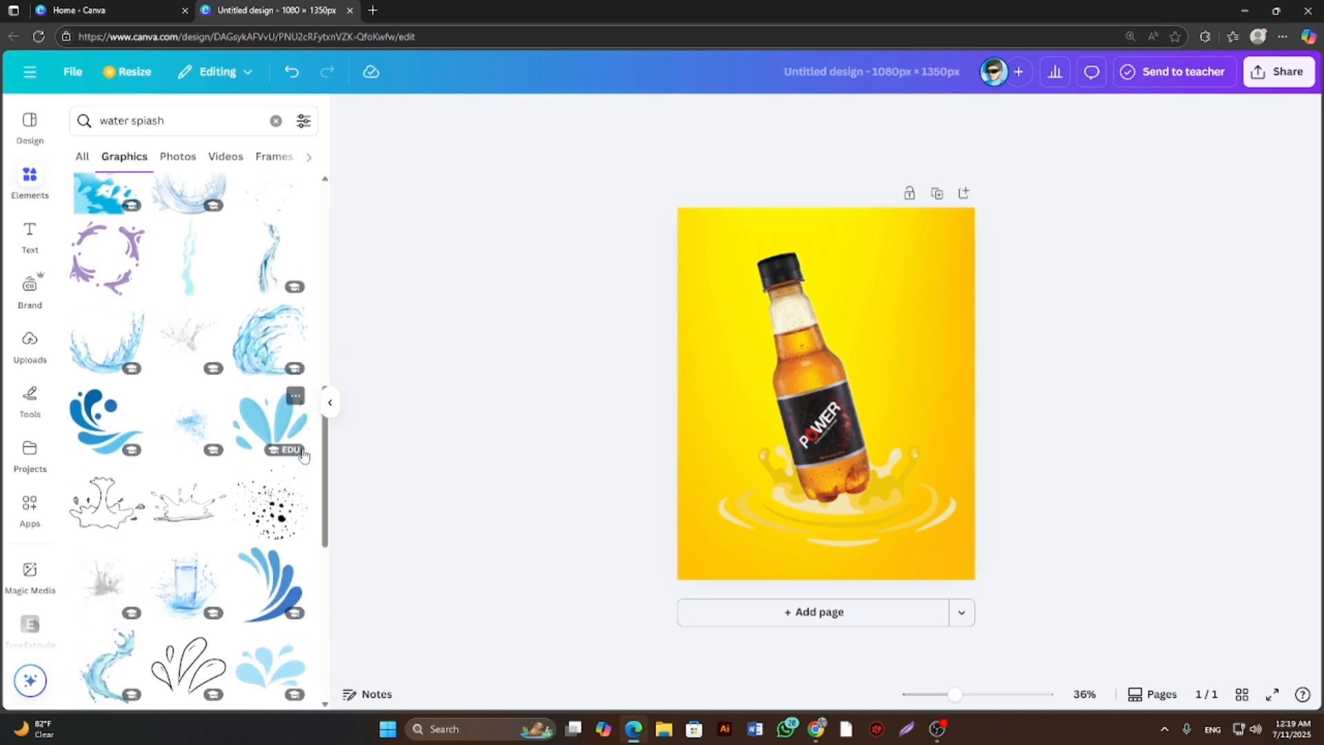
{"action": "scroll", "coordinate": [304, 455], "scroll_direction": "down", "scroll_amount": 5}
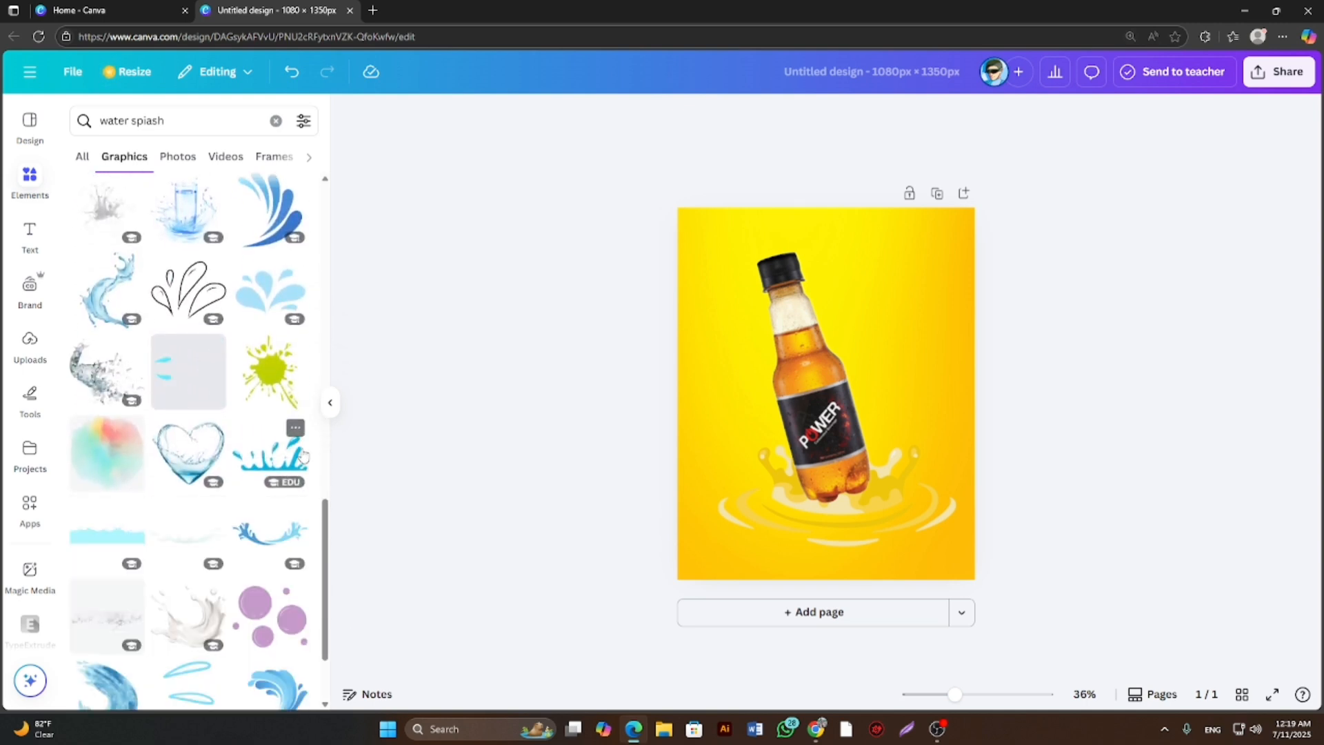
{"action": "scroll", "coordinate": [236, 471], "scroll_direction": "down", "scroll_amount": 2}
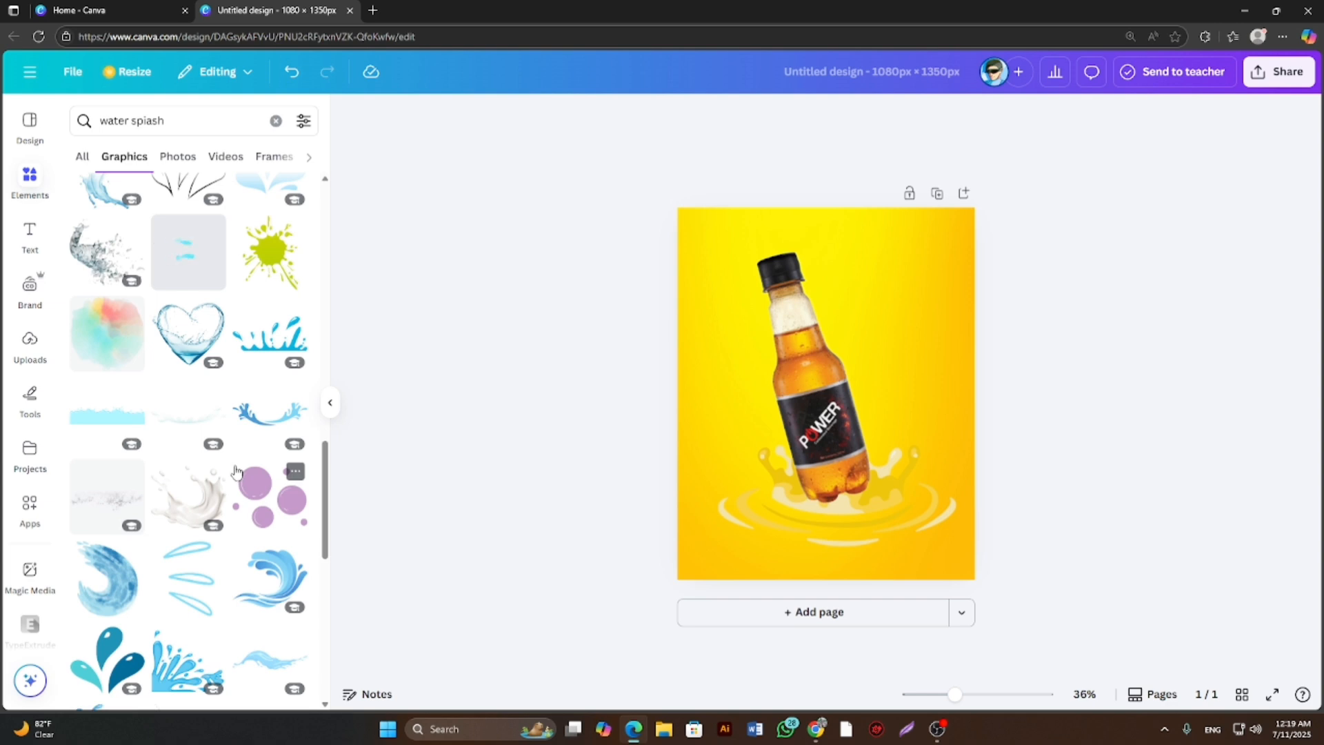
{"action": "scroll", "coordinate": [236, 471], "scroll_direction": "up", "scroll_amount": 10}
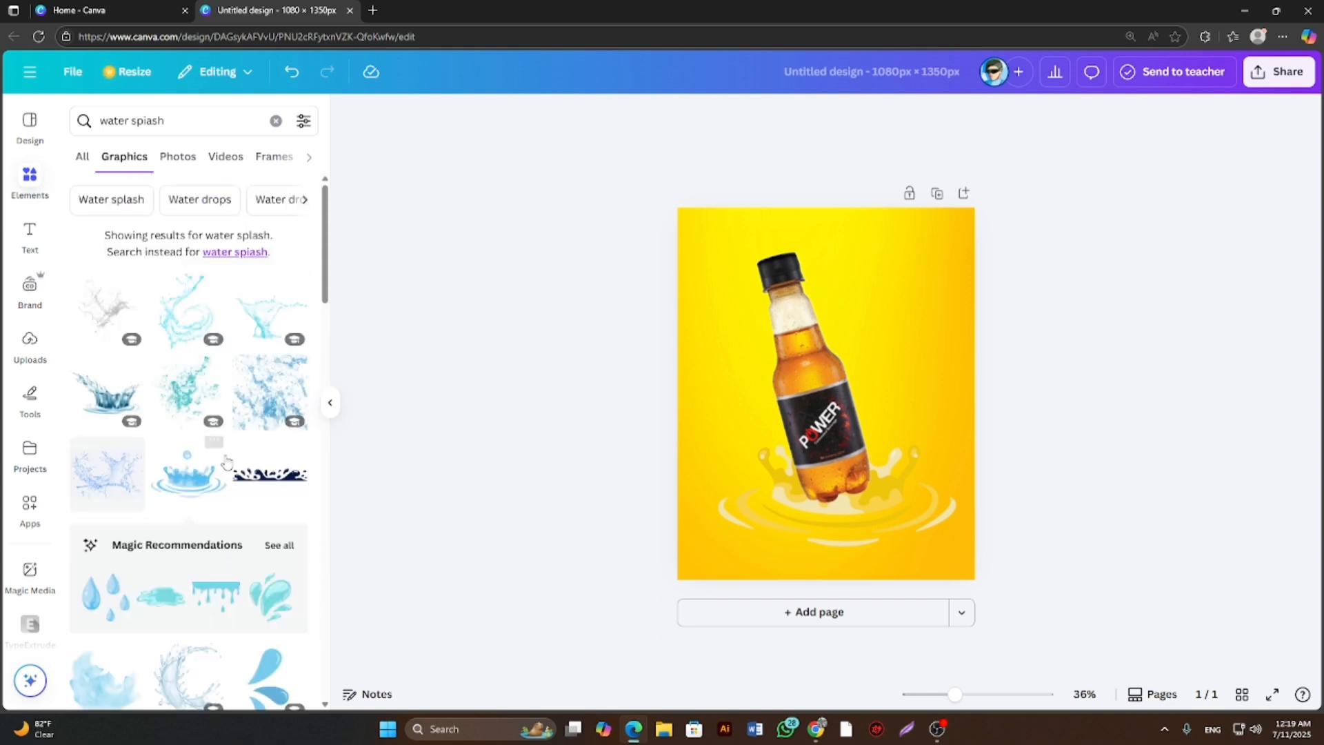
{"action": "left_click", "coordinate": [186, 320]}
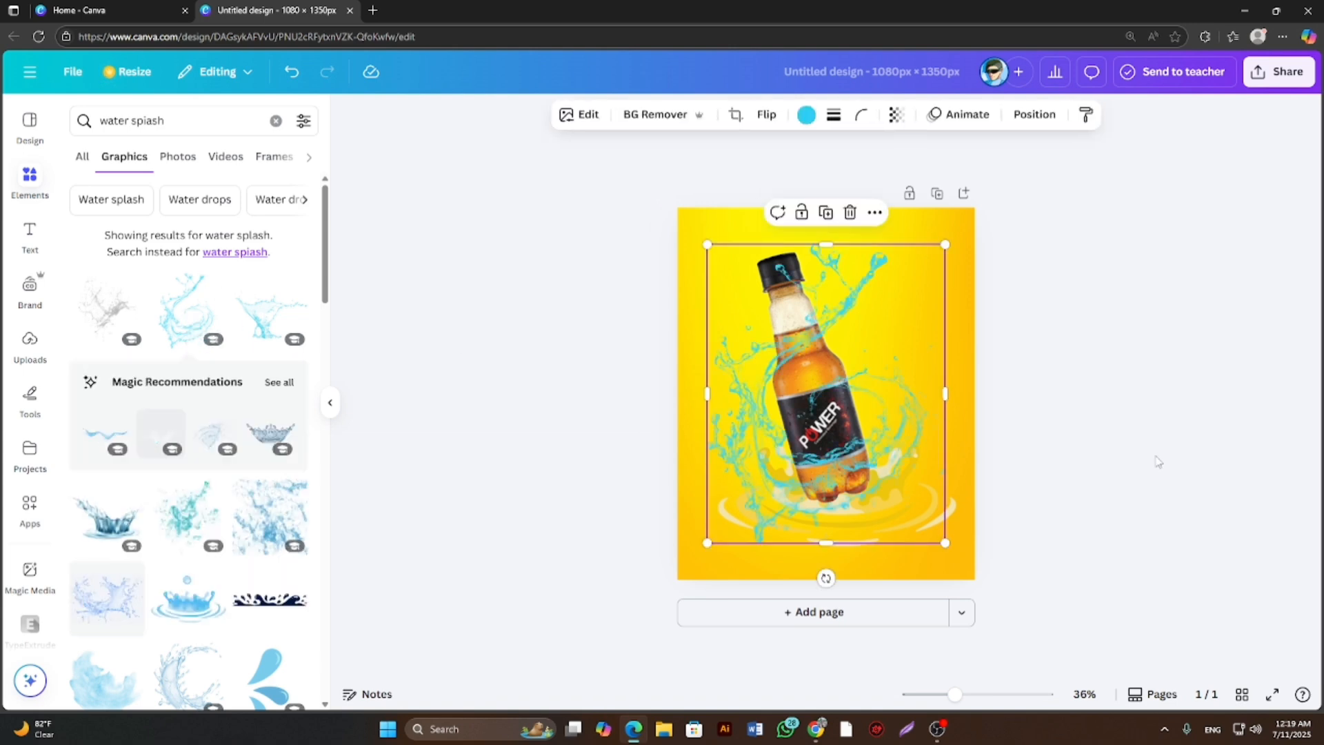
{"action": "left_click_drag", "start_coordinate": [861, 432], "coordinate": [860, 418]}
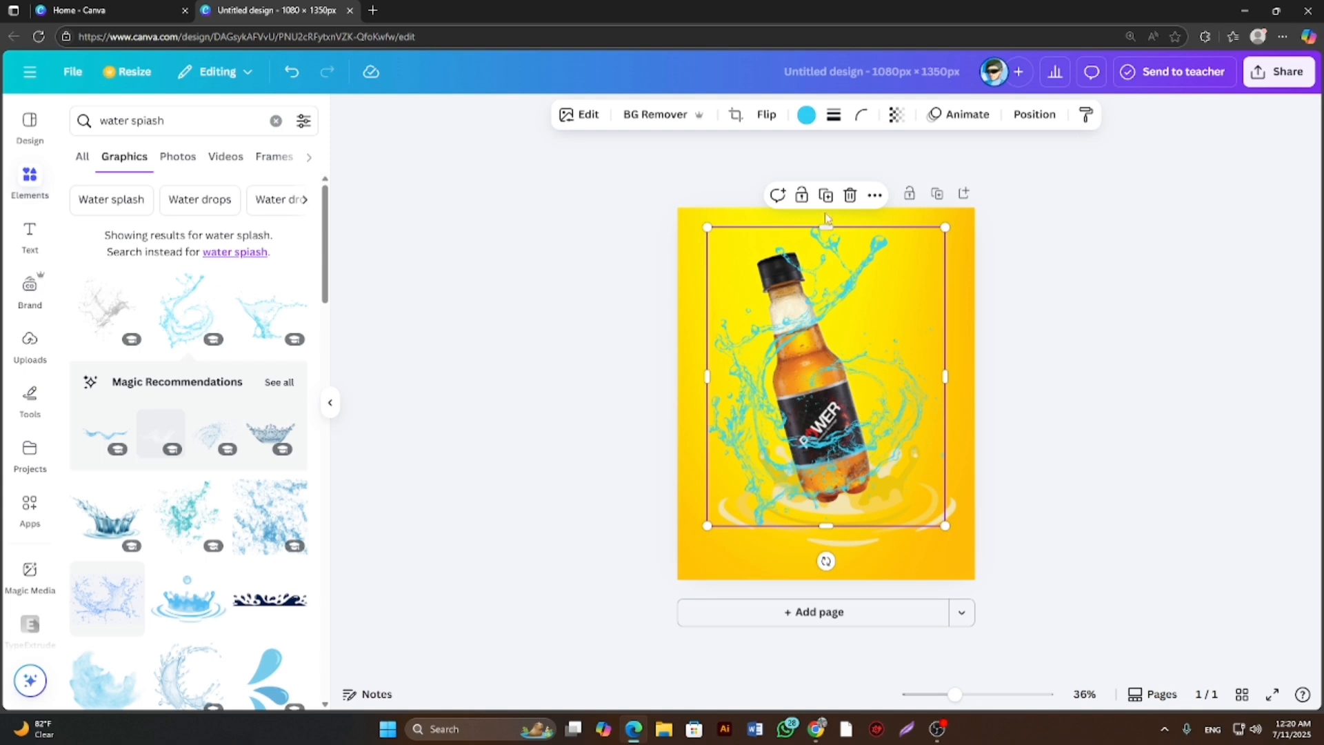
Recolor the light-blue swirling splash with the bright yellow from the background's photo colors, after trying other yellow, pale blue and light grey swatches.
{"action": "left_click", "coordinate": [806, 117]}
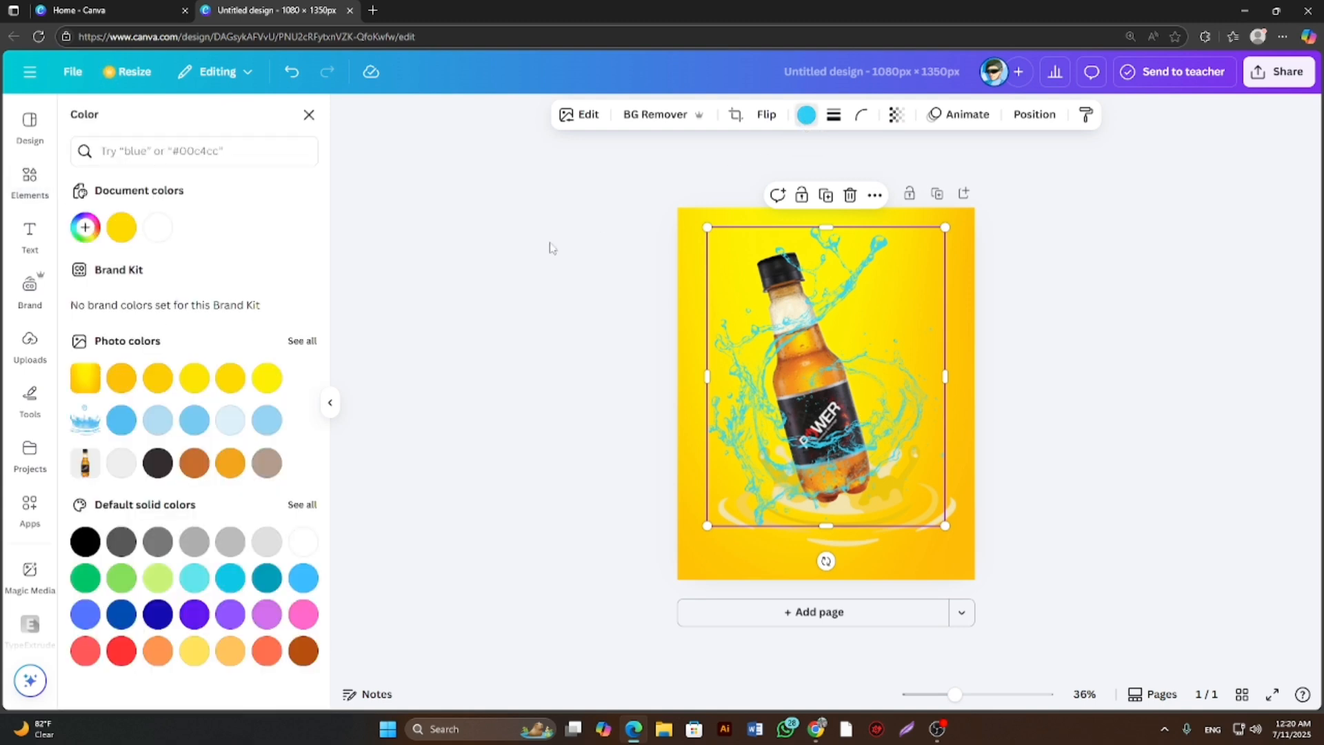
{"action": "left_click", "coordinate": [161, 378]}
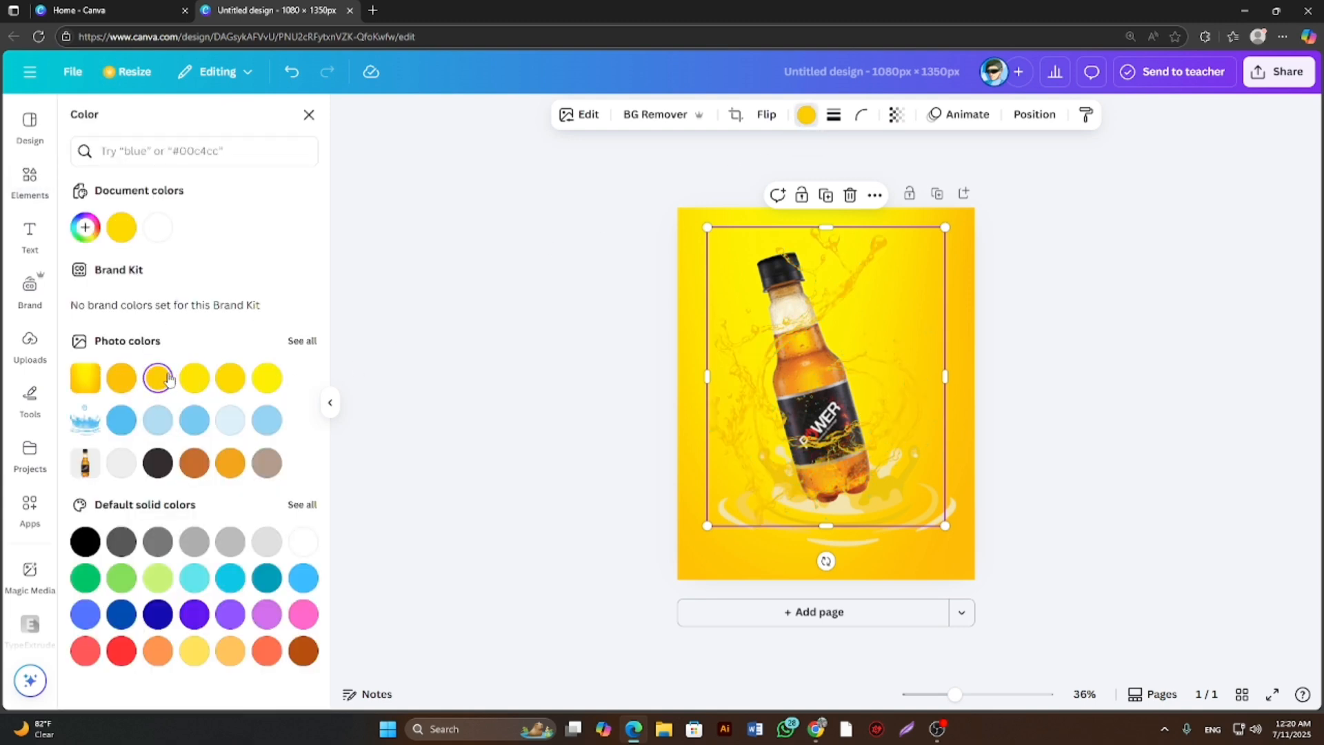
{"action": "left_click", "coordinate": [119, 385]}
{"action": "left_click", "coordinate": [228, 424]}
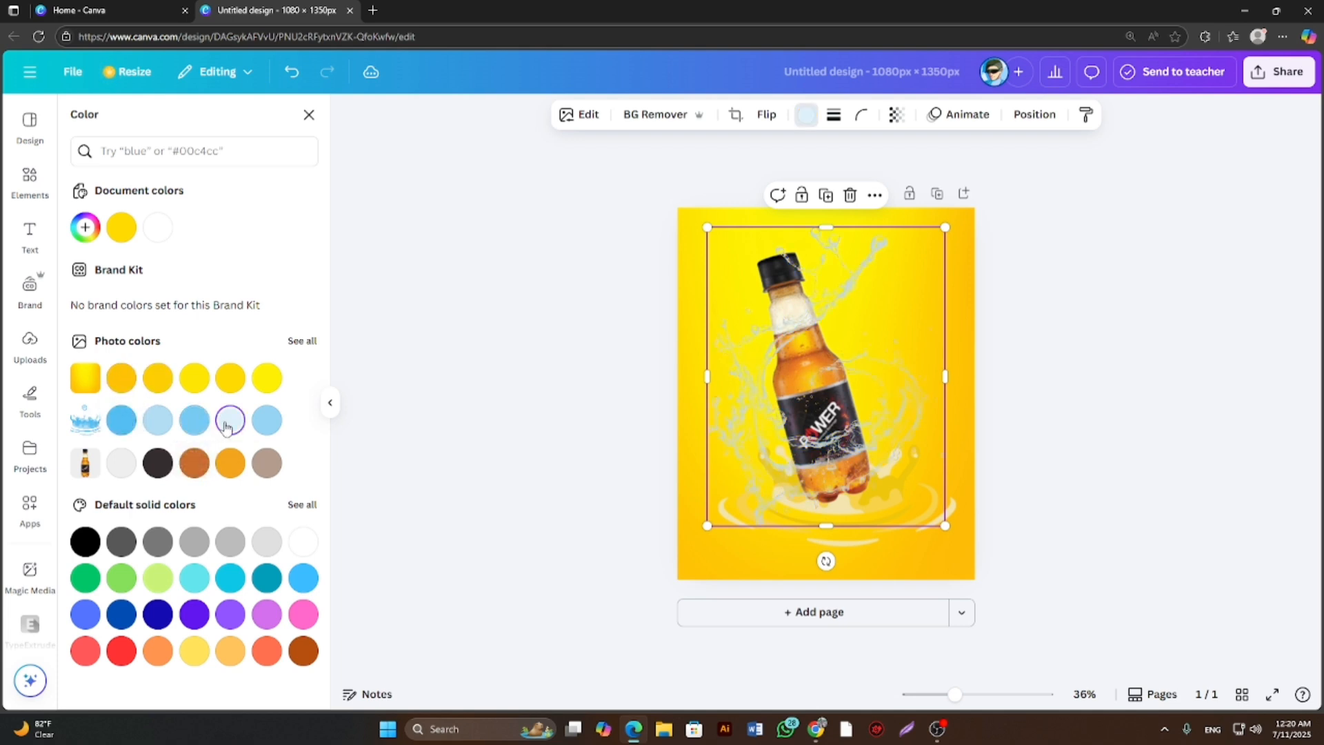
{"action": "left_click", "coordinate": [121, 464]}
{"action": "left_click", "coordinate": [197, 383]}
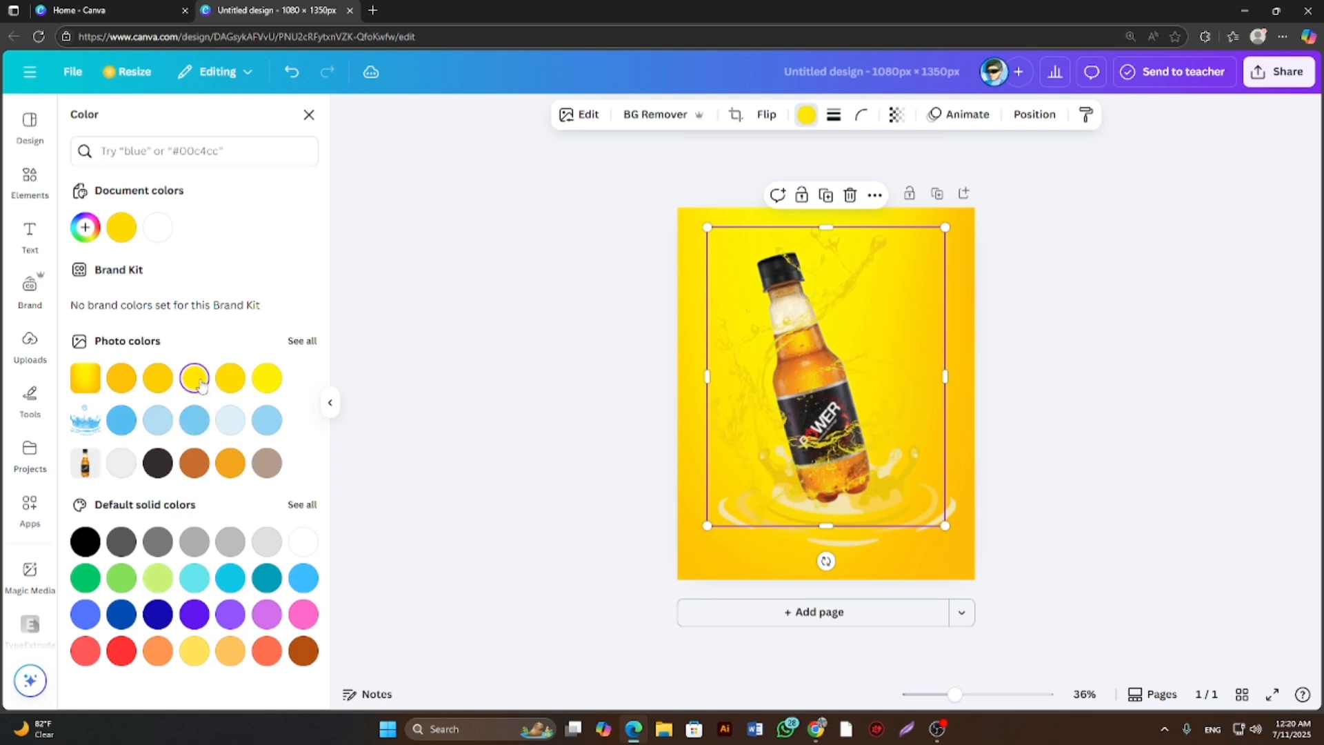
{"action": "left_click", "coordinate": [411, 361]}
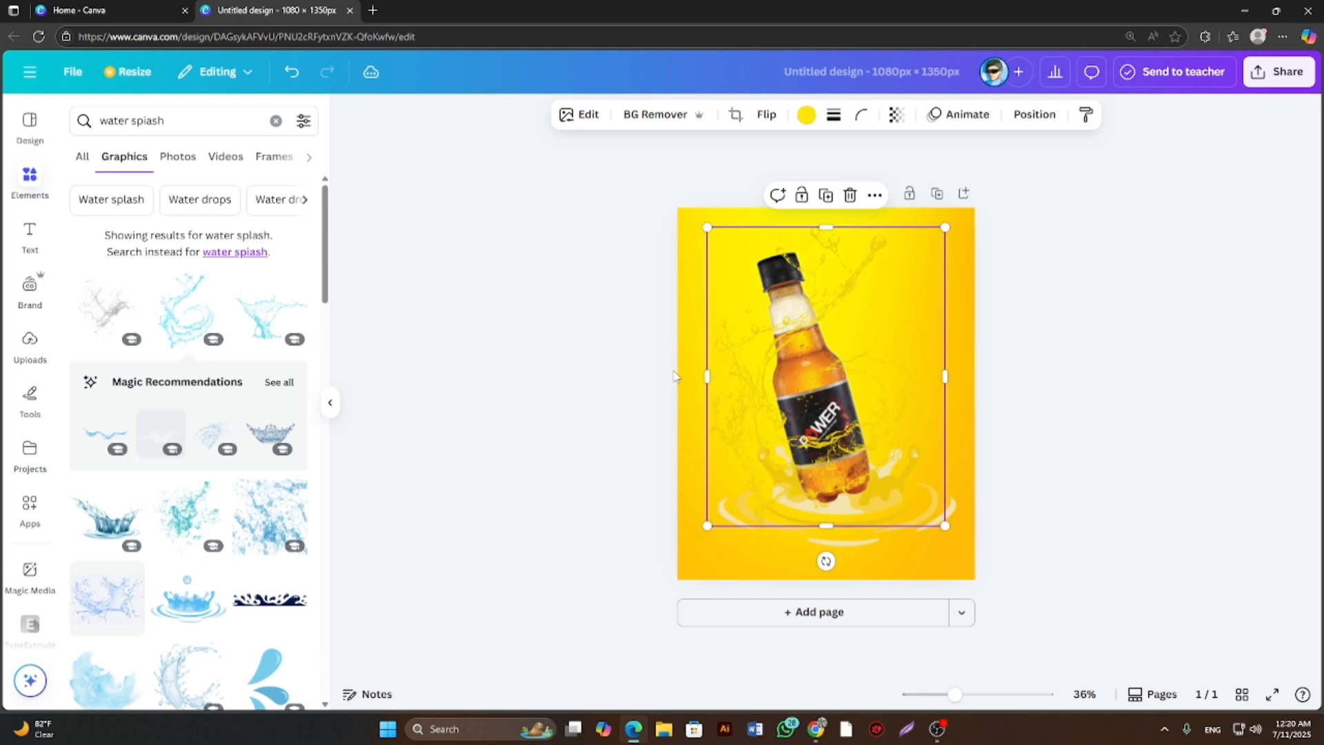
Send the yellow swirling splash one layer backward so it sits behind the bottle.
{"action": "right_click", "coordinate": [792, 369]}
{"action": "mouse_move", "coordinate": [827, 383]}
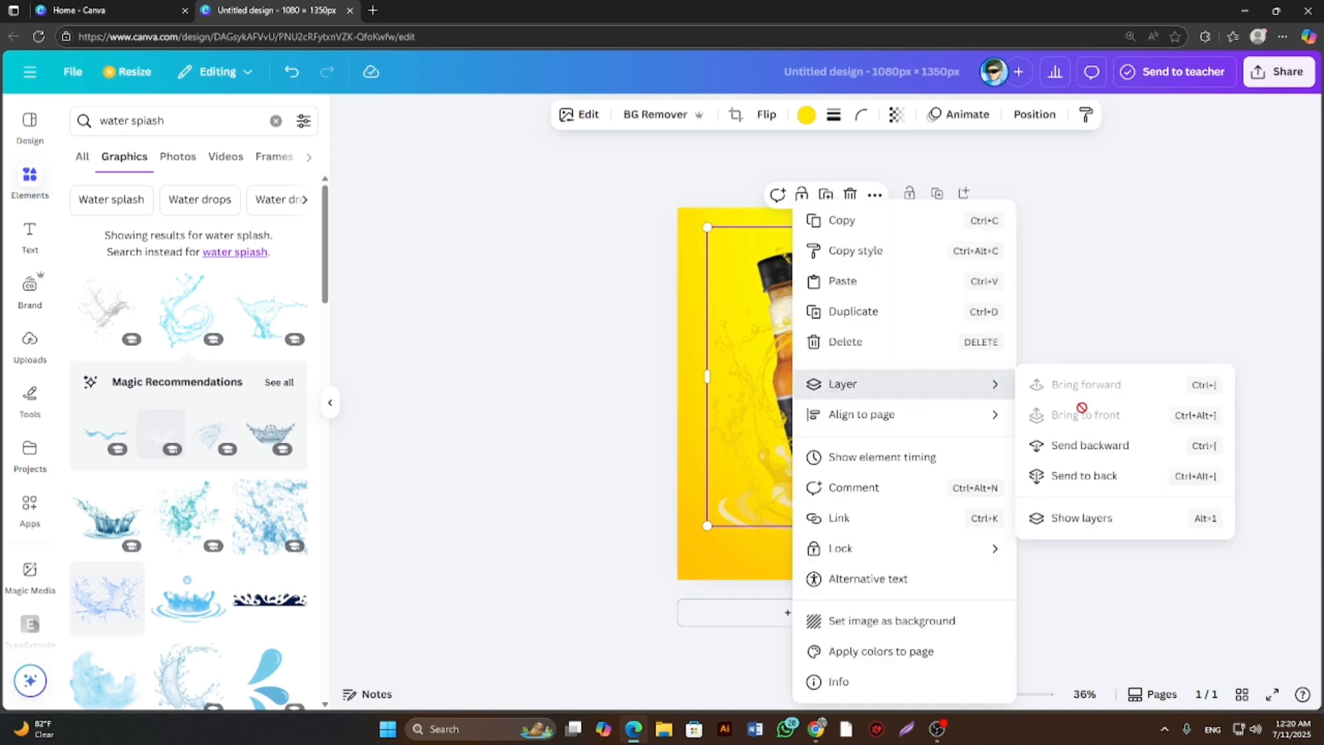
{"action": "left_click", "coordinate": [1080, 446]}
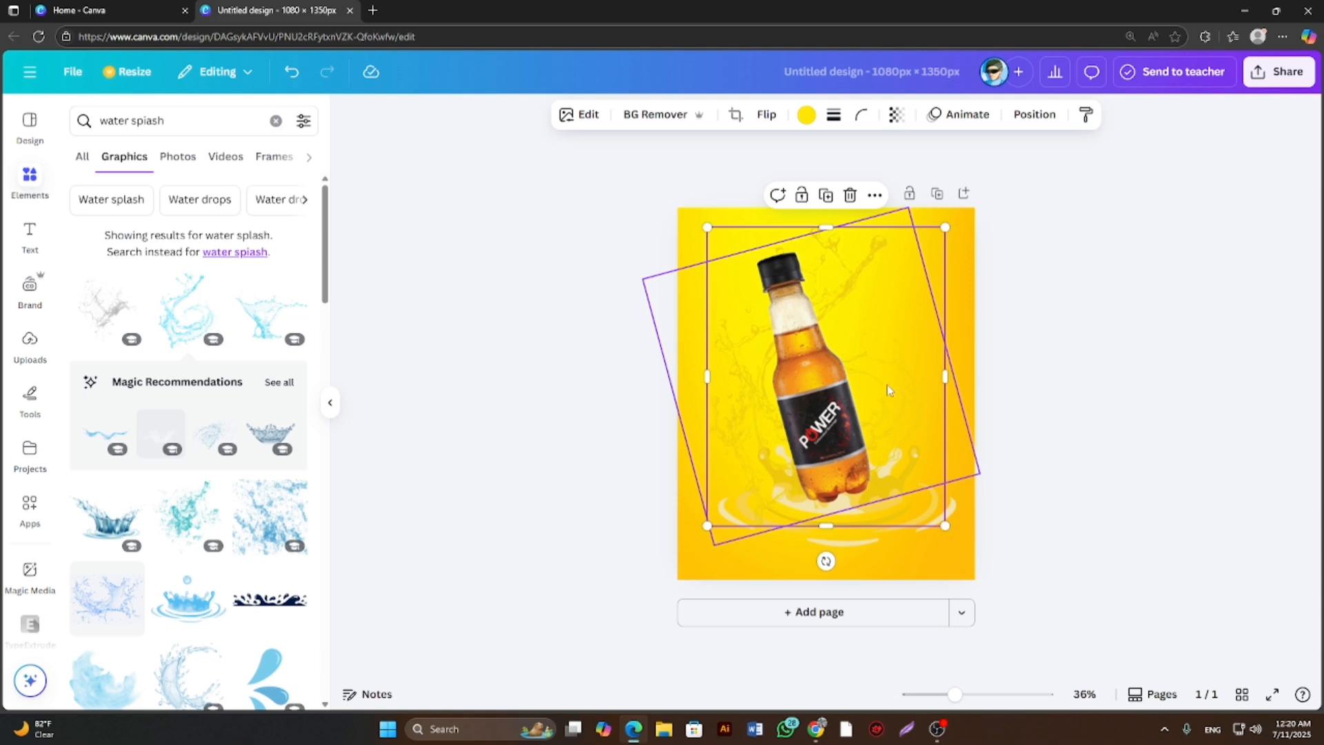
{"action": "left_click", "coordinate": [1158, 282]}
Enlarge the tilted bottle slightly, keeping its angle.
{"action": "left_click", "coordinate": [919, 418]}
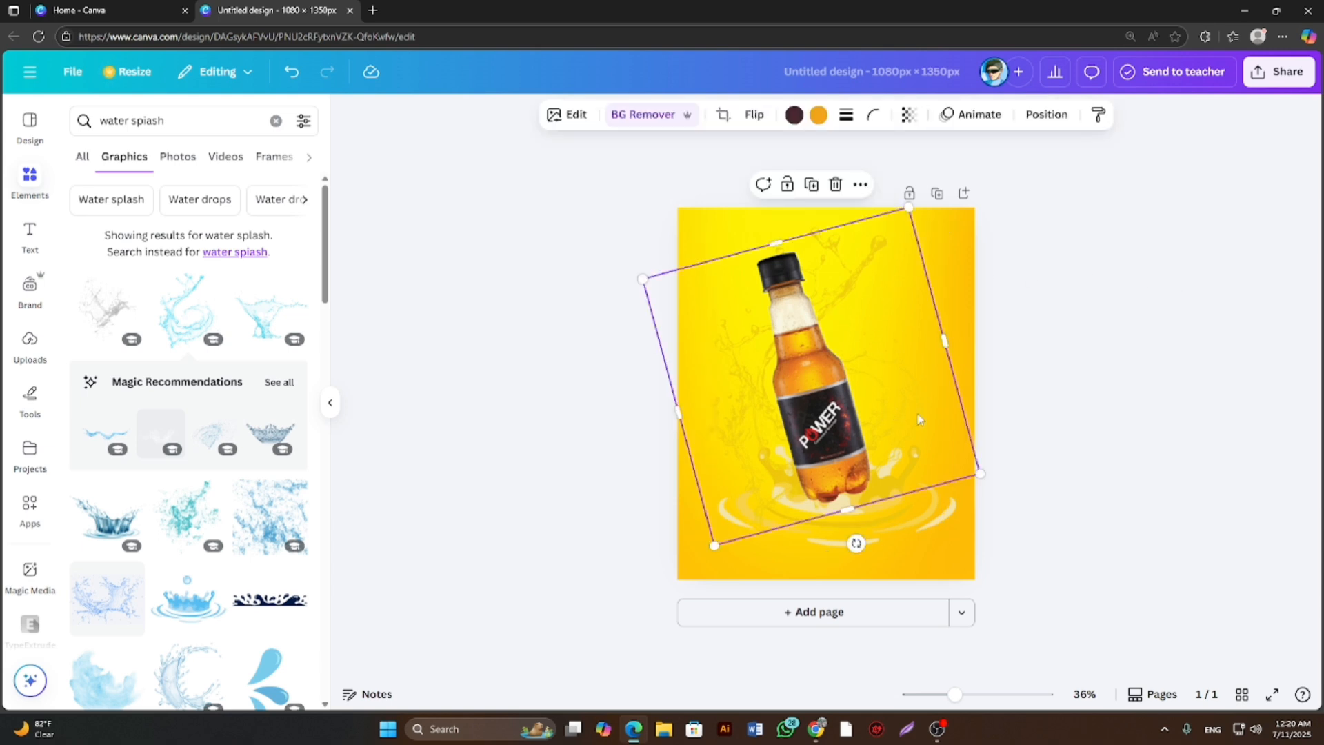
{"action": "left_click_drag", "start_coordinate": [980, 475], "coordinate": [986, 477]}
{"action": "left_click", "coordinate": [1103, 341]}
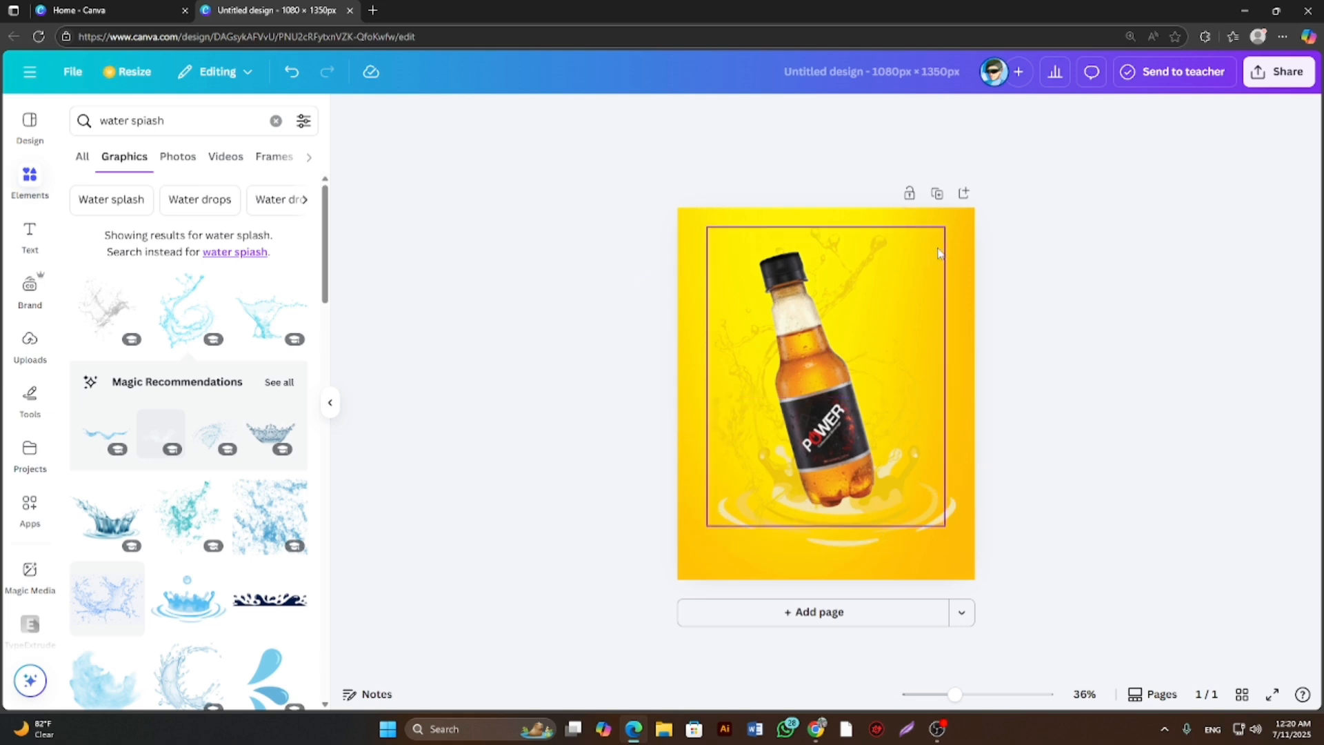
{"action": "left_click", "coordinate": [942, 253]}
{"action": "left_click_drag", "start_coordinate": [944, 255], "coordinate": [945, 271]}
{"action": "left_click_drag", "start_coordinate": [826, 560], "coordinate": [832, 568]}
{"action": "left_click", "coordinate": [1066, 396]}
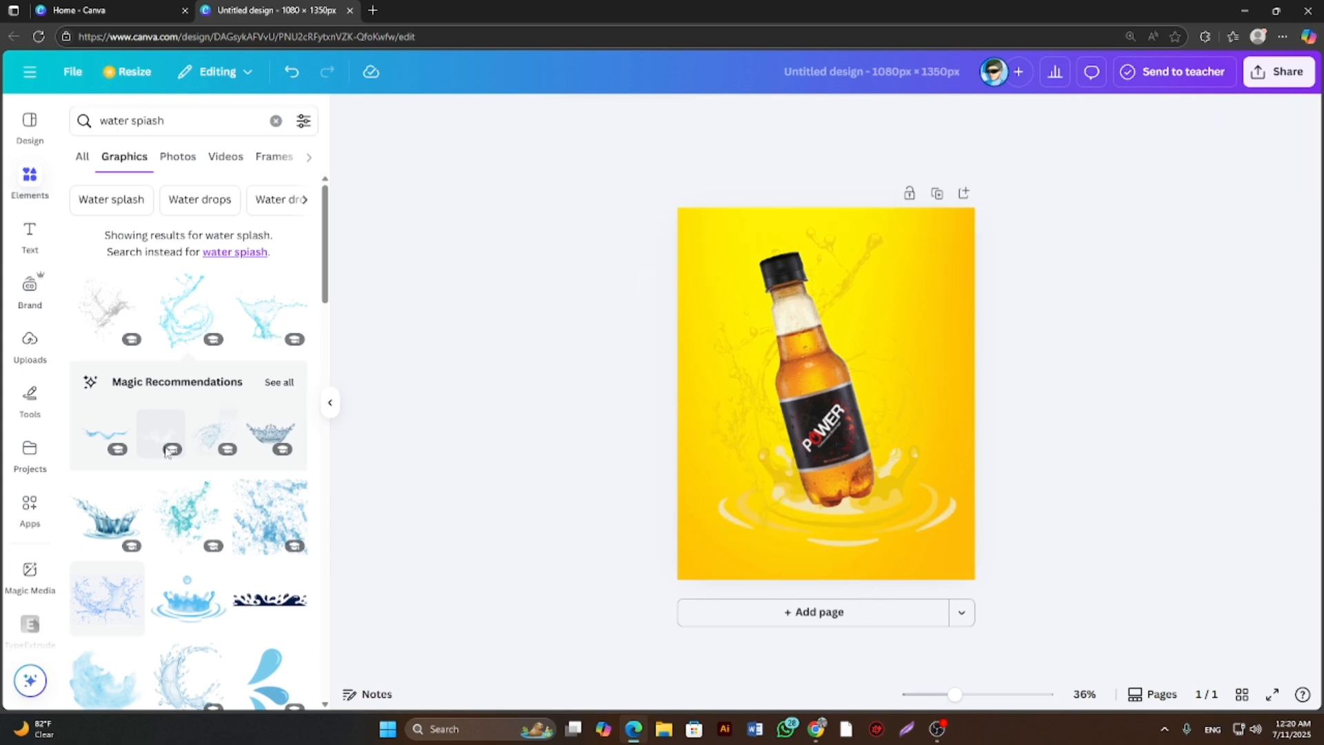
Move the bottle slightly up and to the left so its base sits over the crown-shaped splash.
{"action": "scroll", "coordinate": [183, 455], "scroll_direction": "down", "scroll_amount": 1}
{"action": "scroll", "coordinate": [163, 474], "scroll_direction": "down", "scroll_amount": 1}
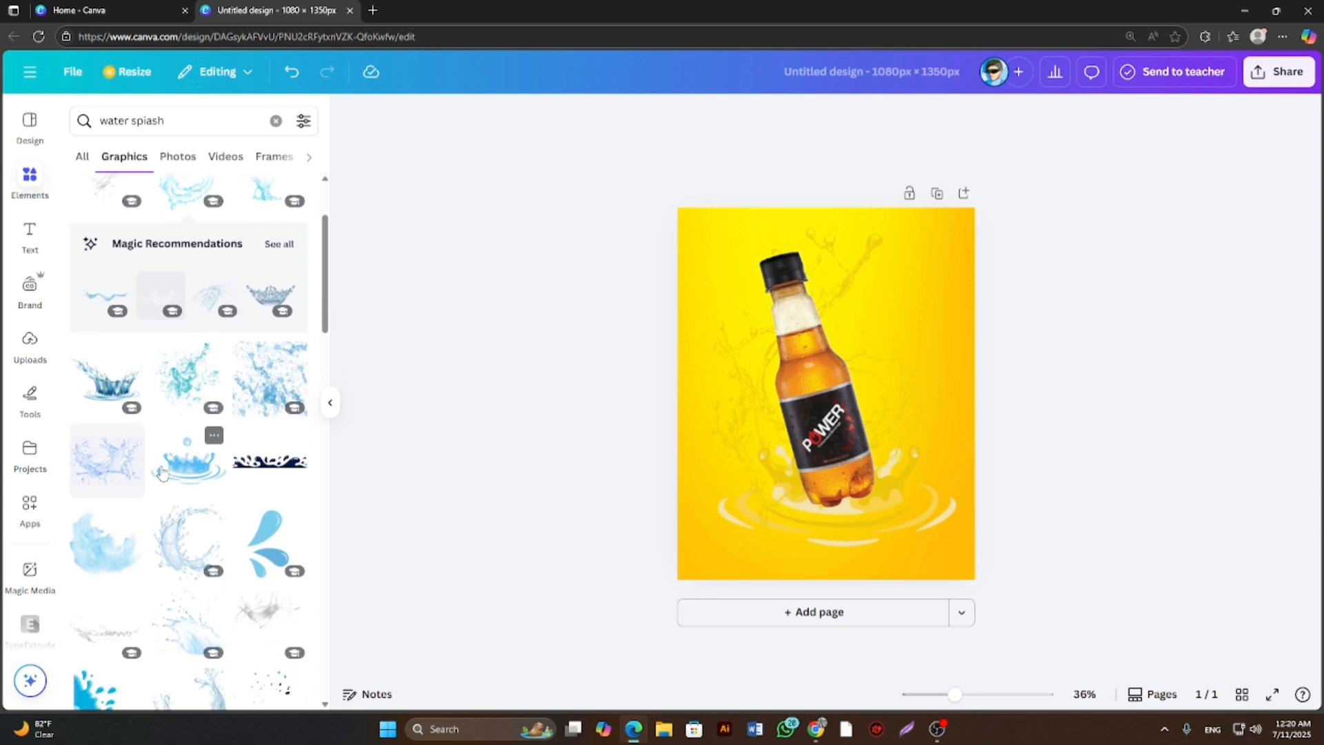
{"action": "left_click_drag", "start_coordinate": [850, 446], "coordinate": [838, 422]}
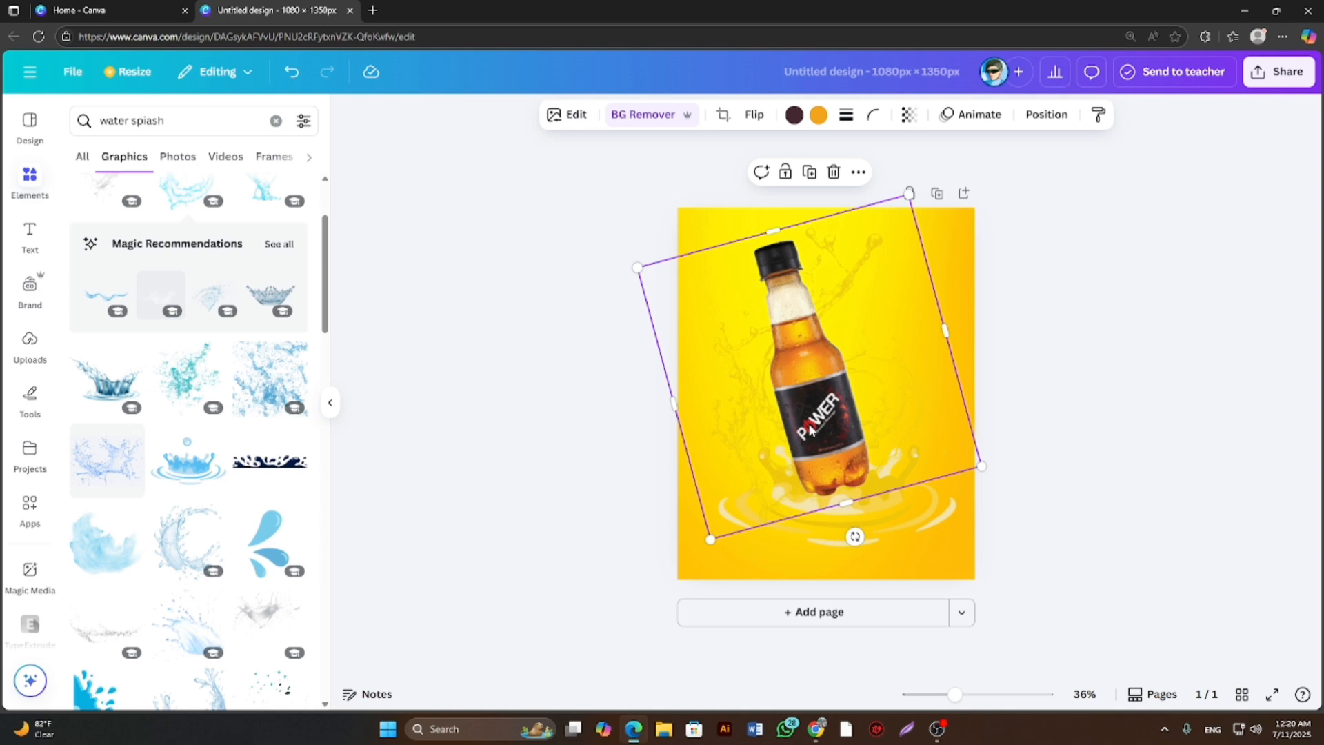
{"action": "left_click", "coordinate": [438, 445]}
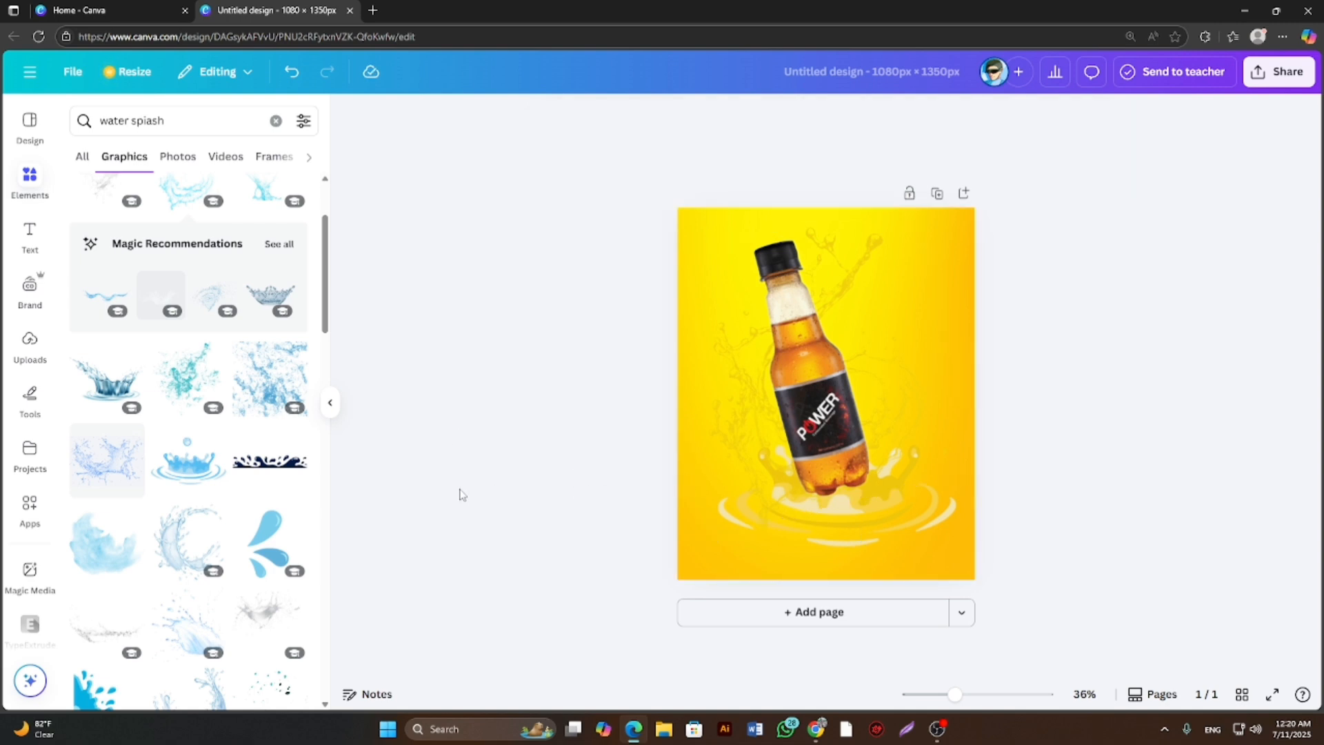
Browse the water splash graphics and add the clear, greyish splash with branching jets to the page.
{"action": "scroll", "coordinate": [227, 496], "scroll_direction": "down", "scroll_amount": 10}
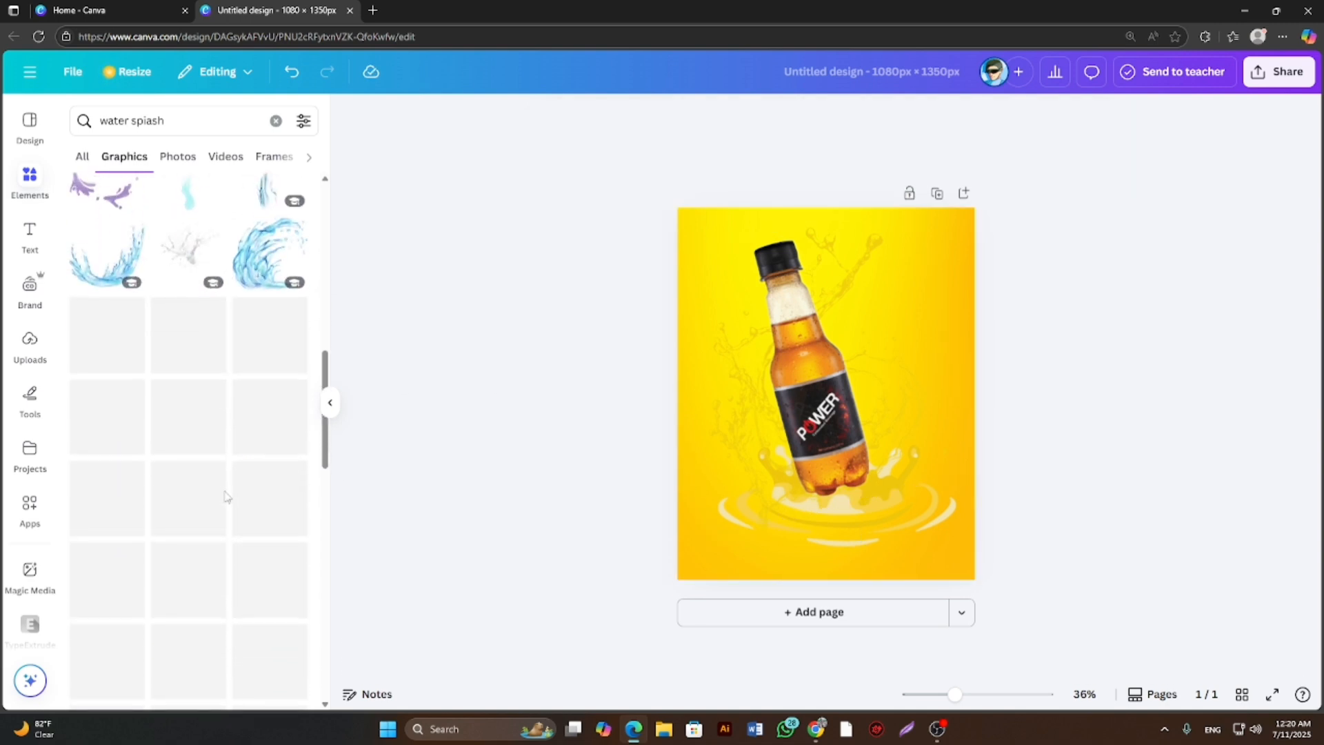
{"action": "scroll", "coordinate": [226, 496], "scroll_direction": "down", "scroll_amount": 1}
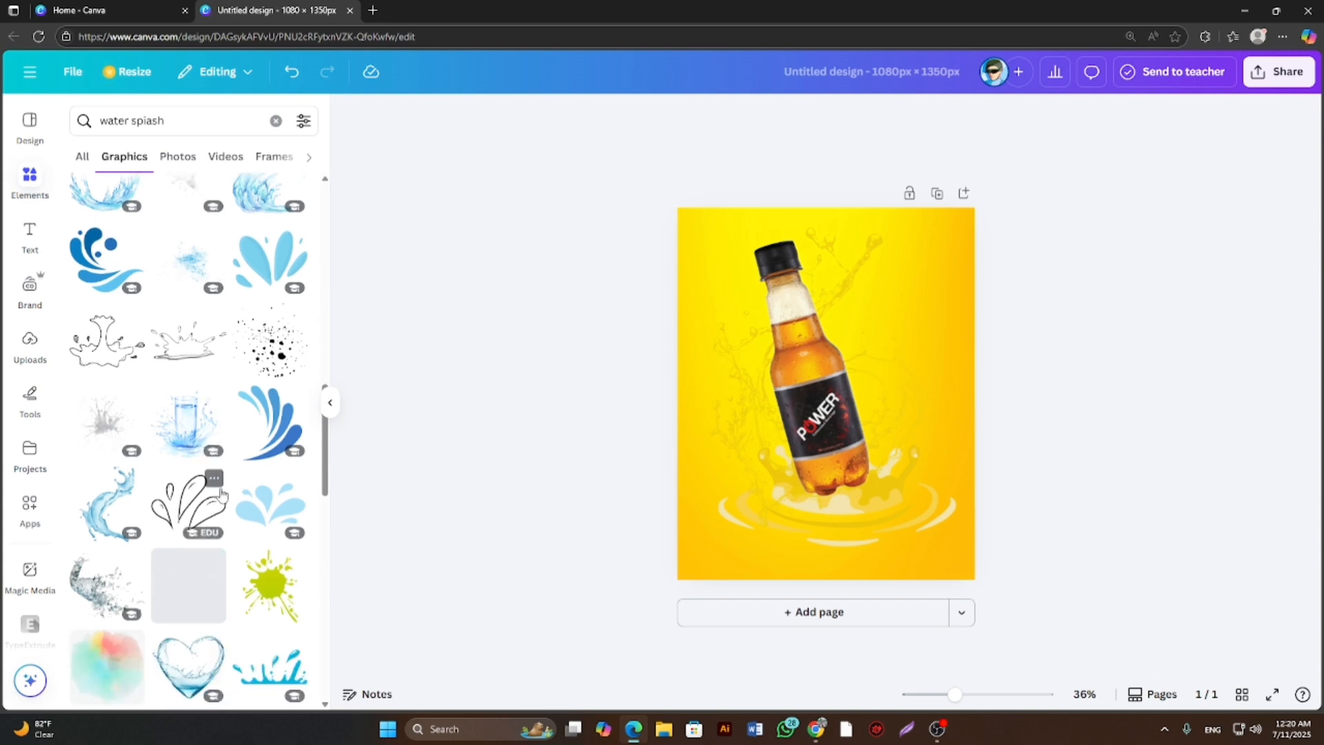
{"action": "scroll", "coordinate": [220, 494], "scroll_direction": "up", "scroll_amount": 1}
{"action": "scroll", "coordinate": [220, 494], "scroll_direction": "down", "scroll_amount": 1}
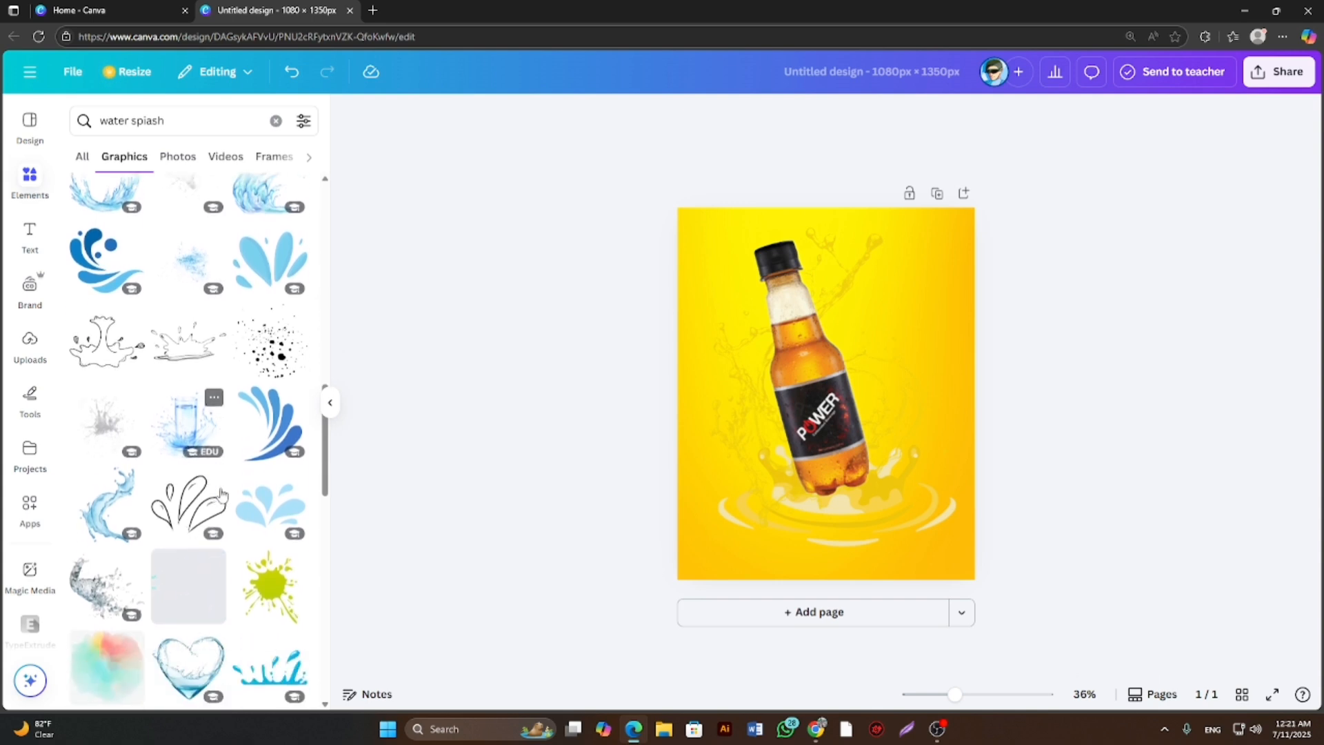
{"action": "scroll", "coordinate": [221, 493], "scroll_direction": "down", "scroll_amount": 2}
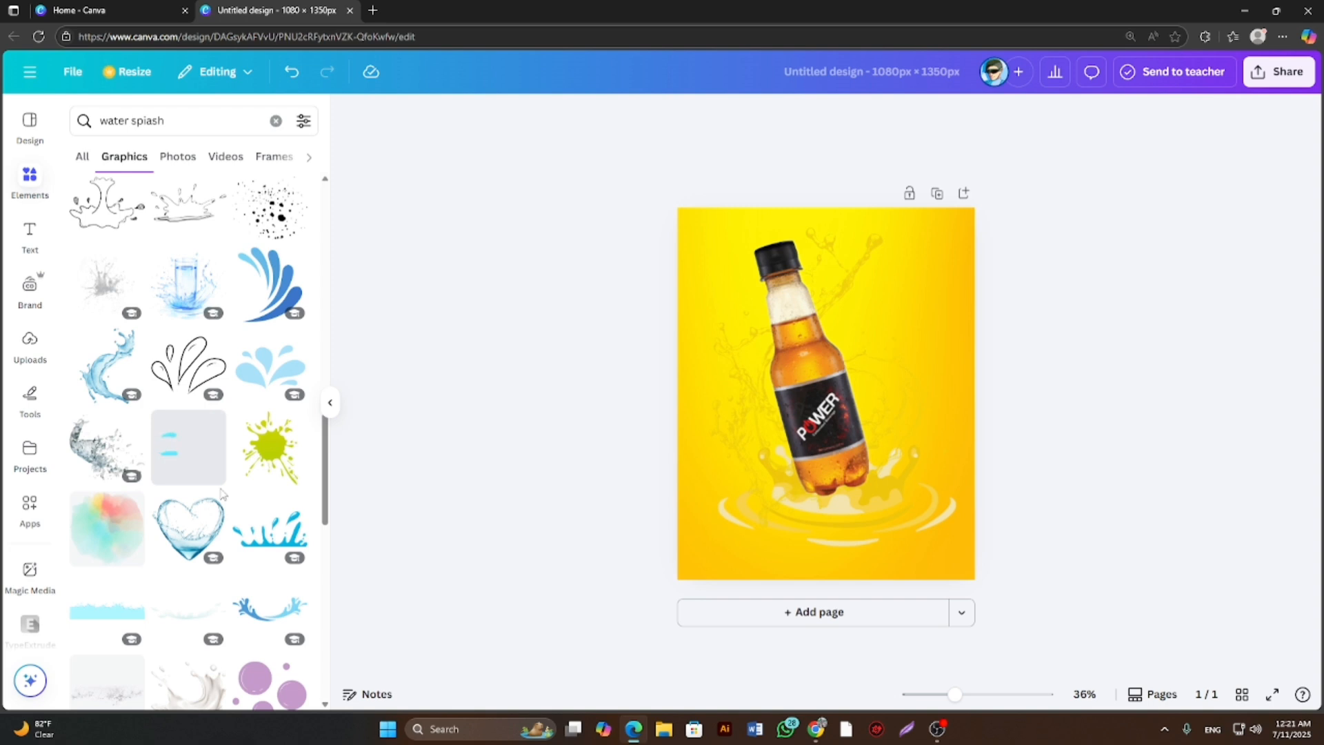
{"action": "scroll", "coordinate": [220, 494], "scroll_direction": "down", "scroll_amount": 1}
{"action": "scroll", "coordinate": [220, 494], "scroll_direction": "down", "scroll_amount": 1}
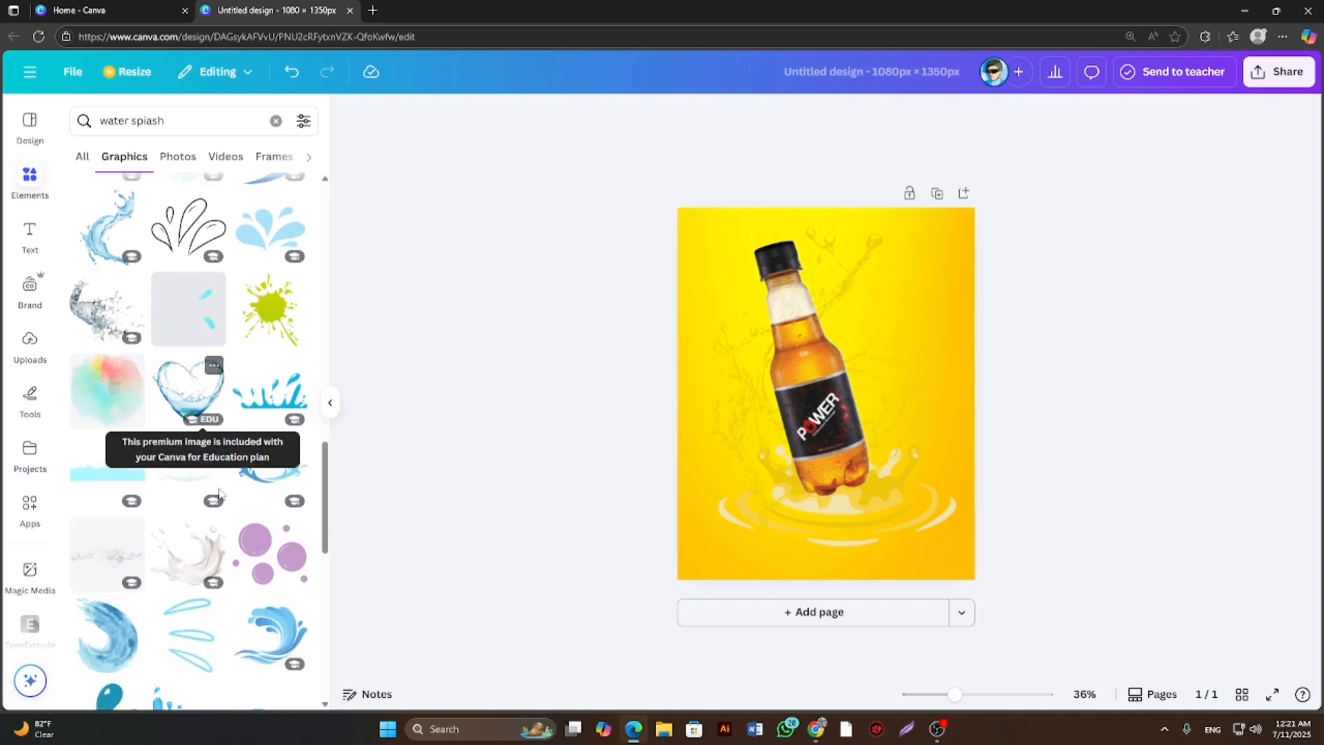
{"action": "scroll", "coordinate": [221, 493], "scroll_direction": "up", "scroll_amount": 10}
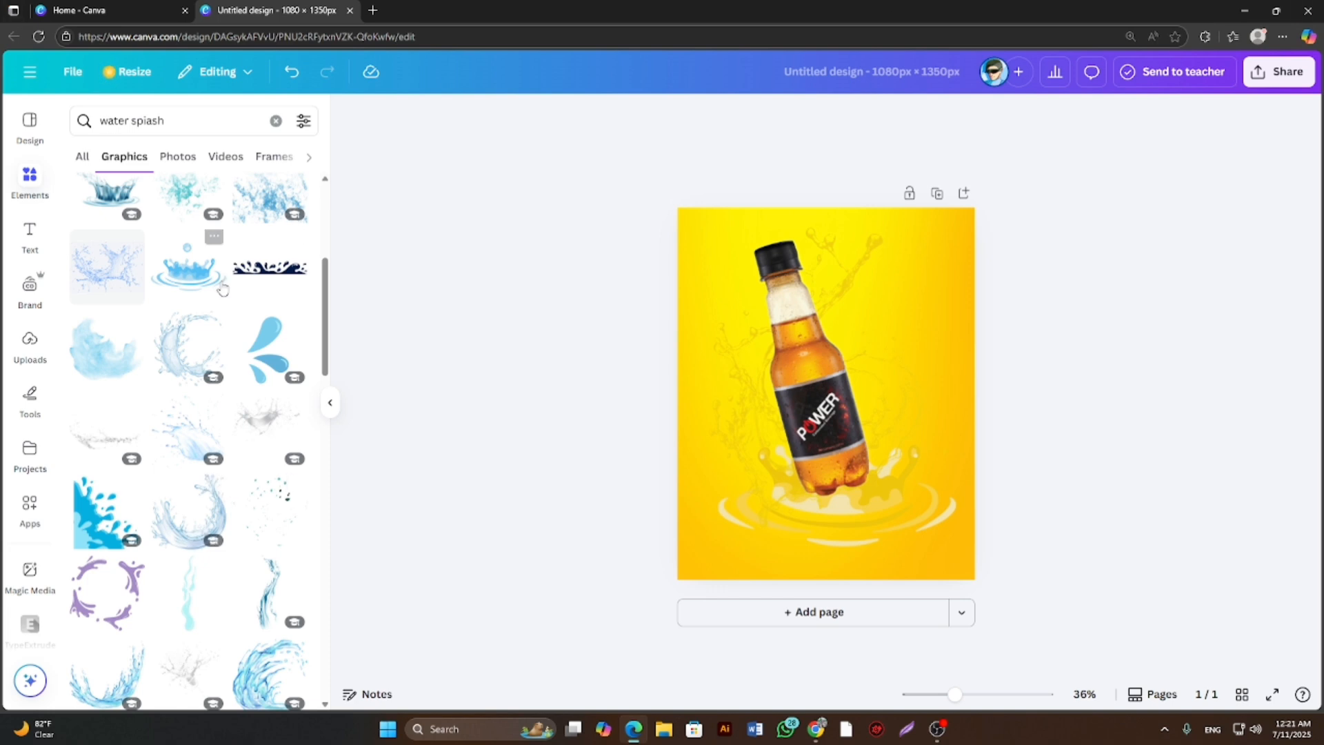
{"action": "scroll", "coordinate": [217, 276], "scroll_direction": "up", "scroll_amount": 1}
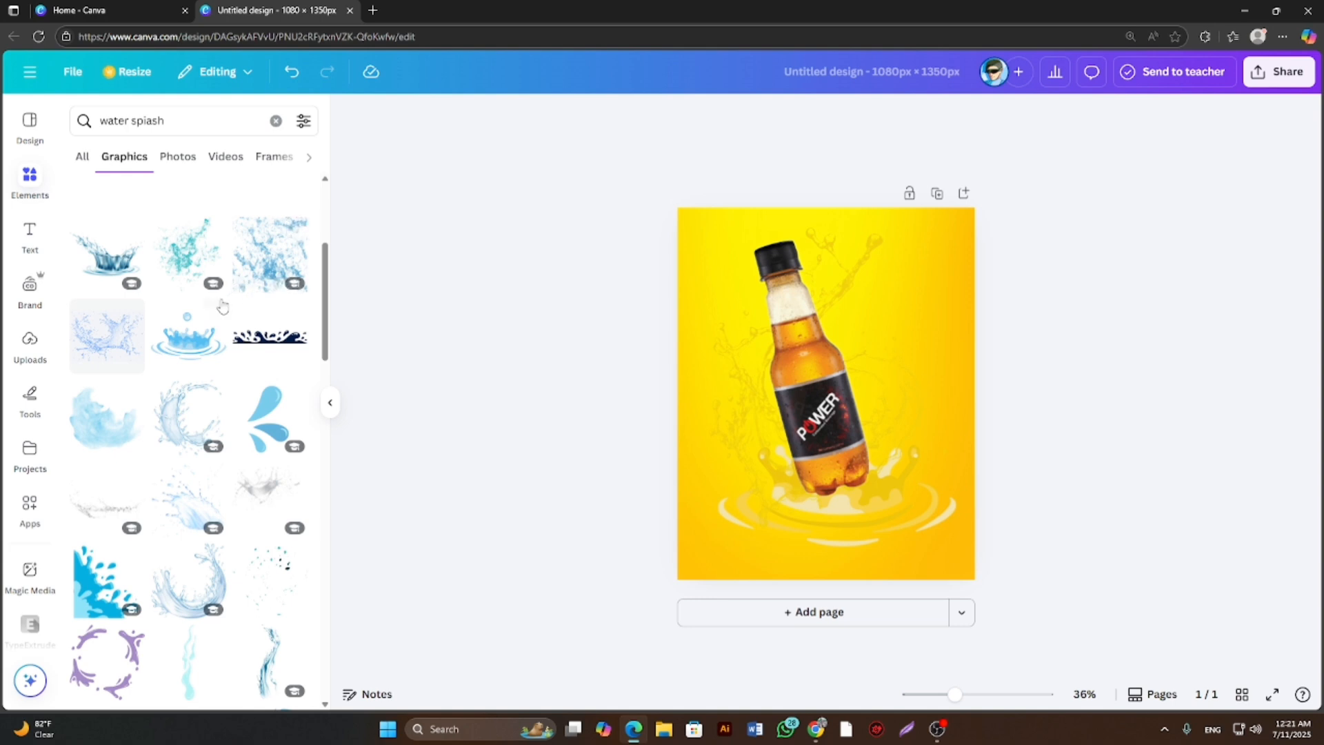
{"action": "scroll", "coordinate": [265, 524], "scroll_direction": "down", "scroll_amount": 1}
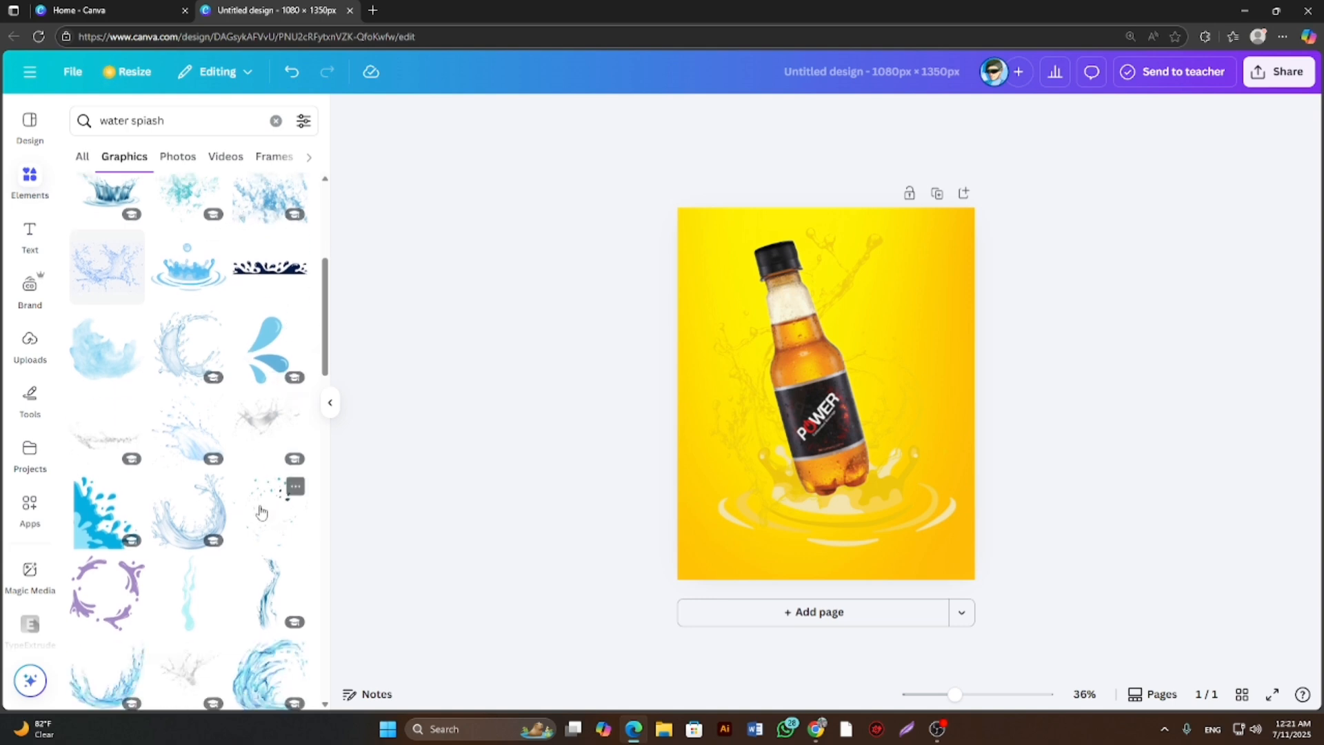
{"action": "scroll", "coordinate": [266, 512], "scroll_direction": "down", "scroll_amount": 2}
{"action": "scroll", "coordinate": [249, 522], "scroll_direction": "down", "scroll_amount": 1}
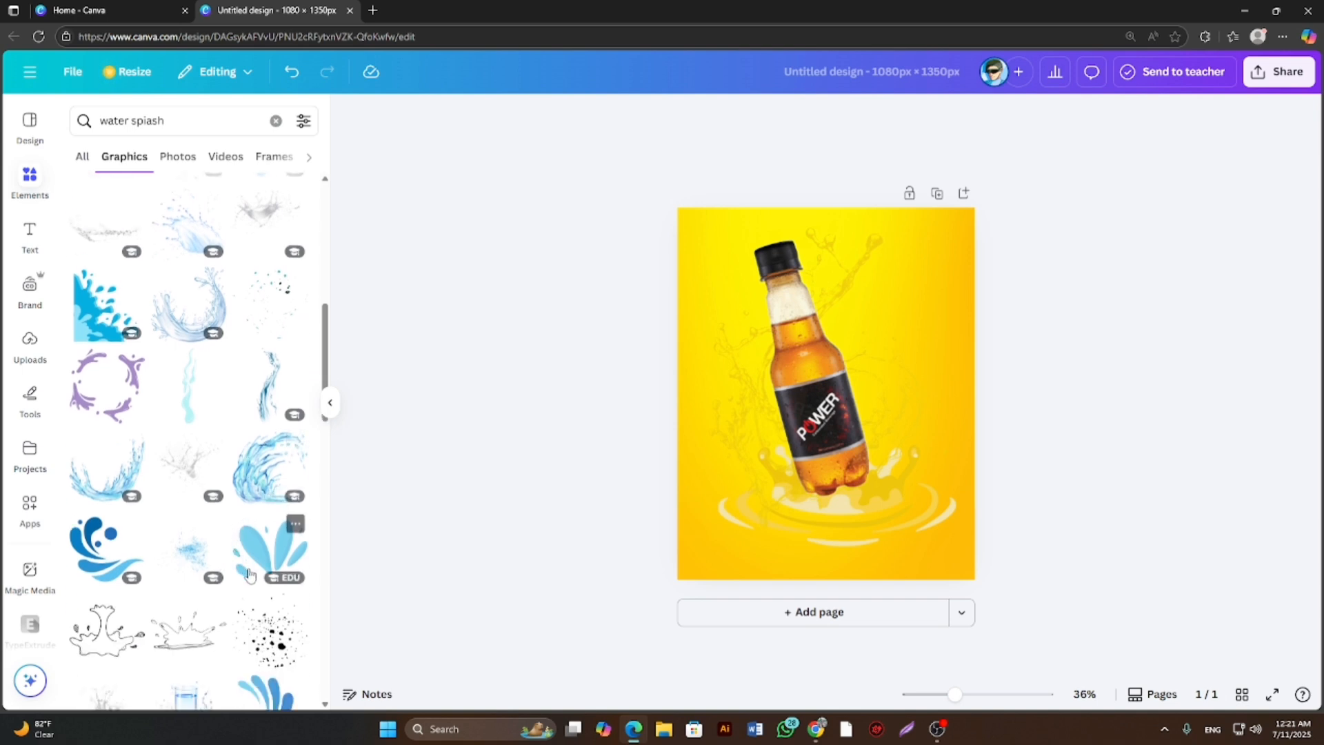
{"action": "scroll", "coordinate": [234, 476], "scroll_direction": "up", "scroll_amount": 1}
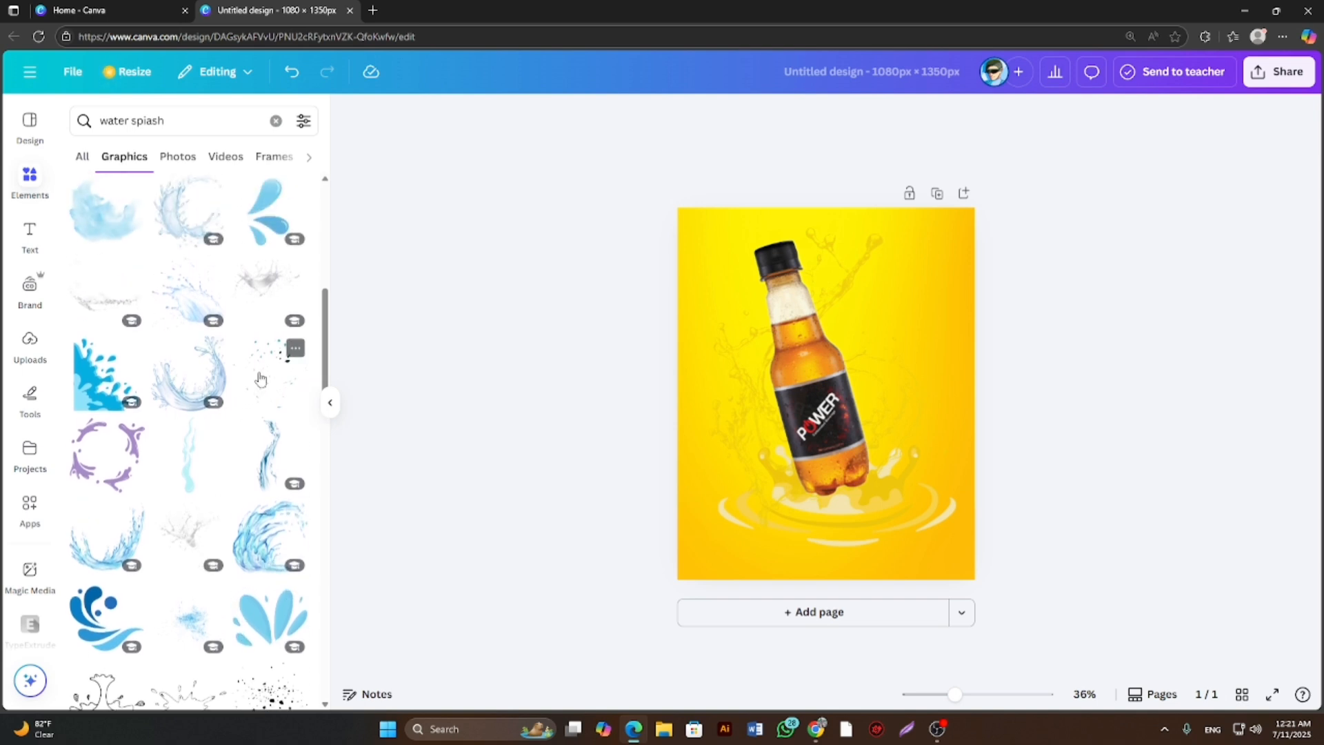
{"action": "left_click", "coordinate": [193, 542]}
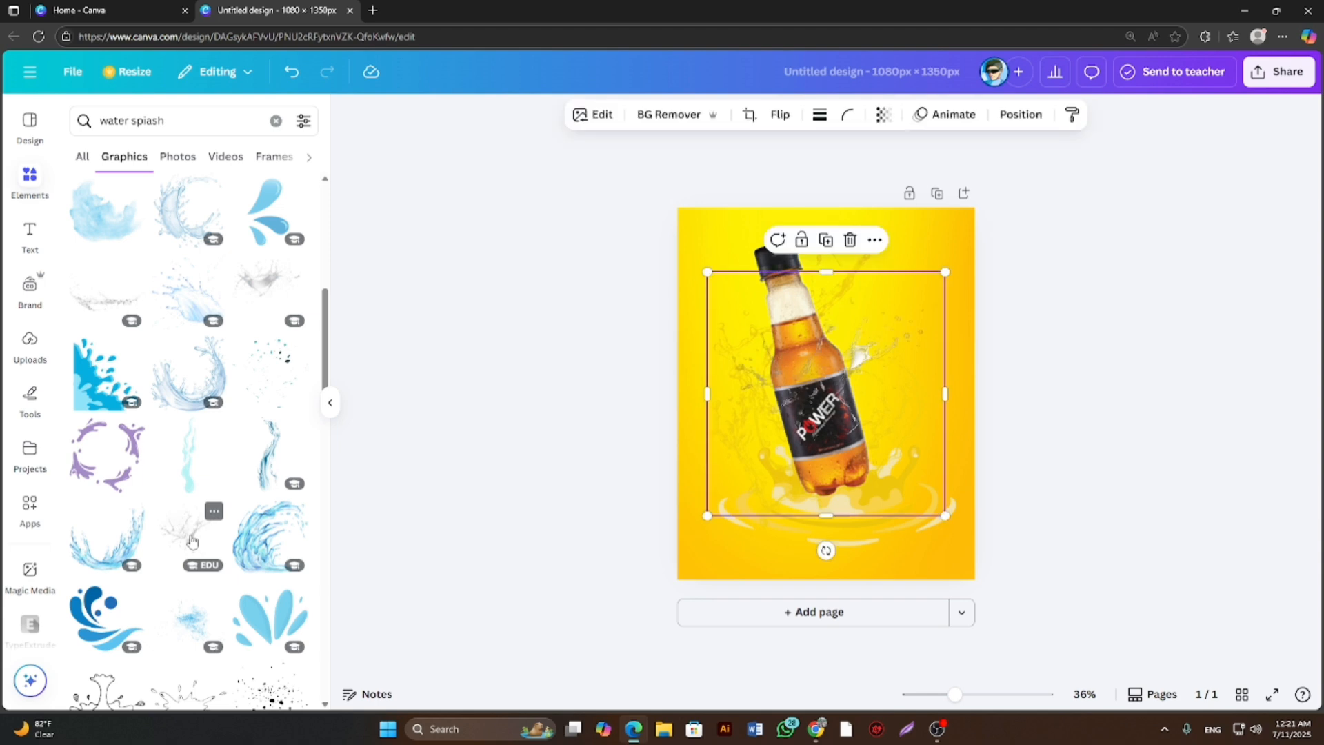
Enlarge the clear splash beyond the page's width and position it low so its jets burst outward around the bottle's base.
{"action": "mouse_move", "coordinate": [809, 386]}
{"action": "left_mouse_down"}
{"action": "mouse_move", "coordinate": [813, 345]}
{"action": "mouse_move", "coordinate": [826, 417]}
{"action": "mouse_move", "coordinate": [832, 389]}
{"action": "left_mouse_up"}
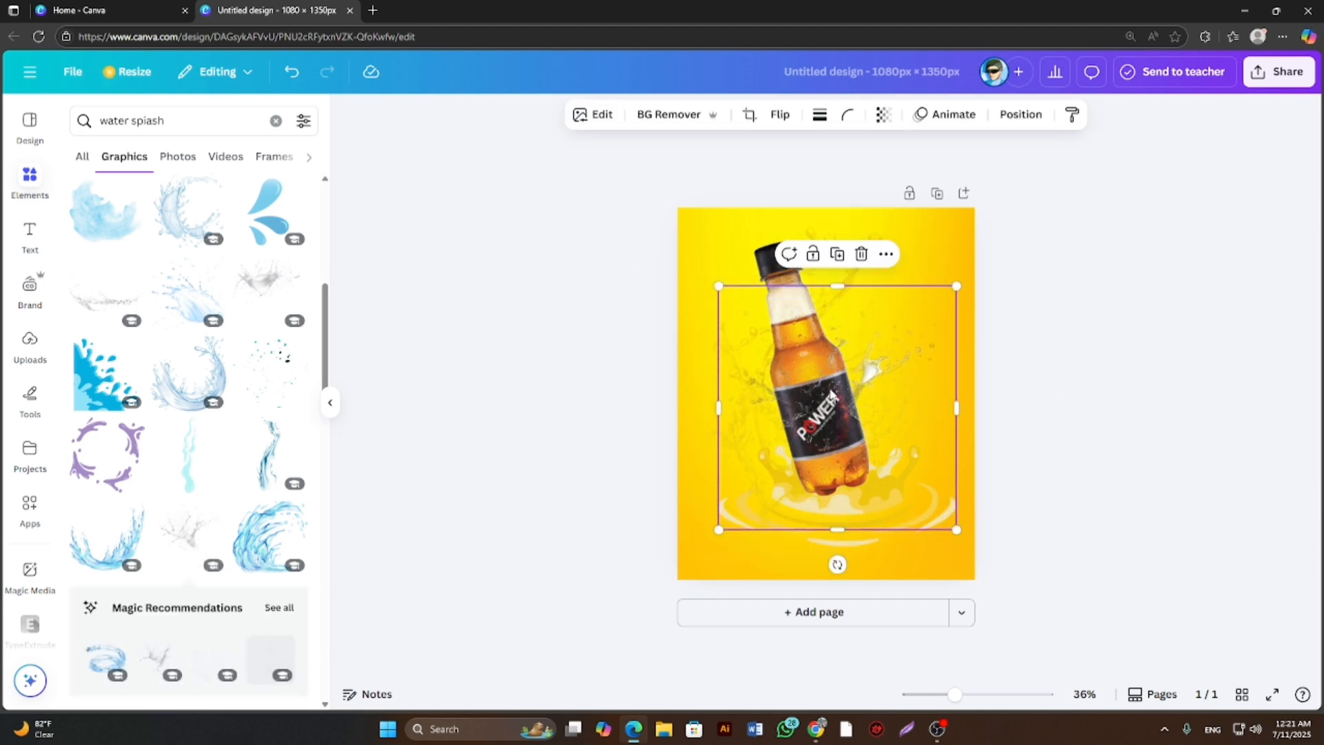
{"action": "left_click_drag", "start_coordinate": [718, 287], "coordinate": [640, 225]}
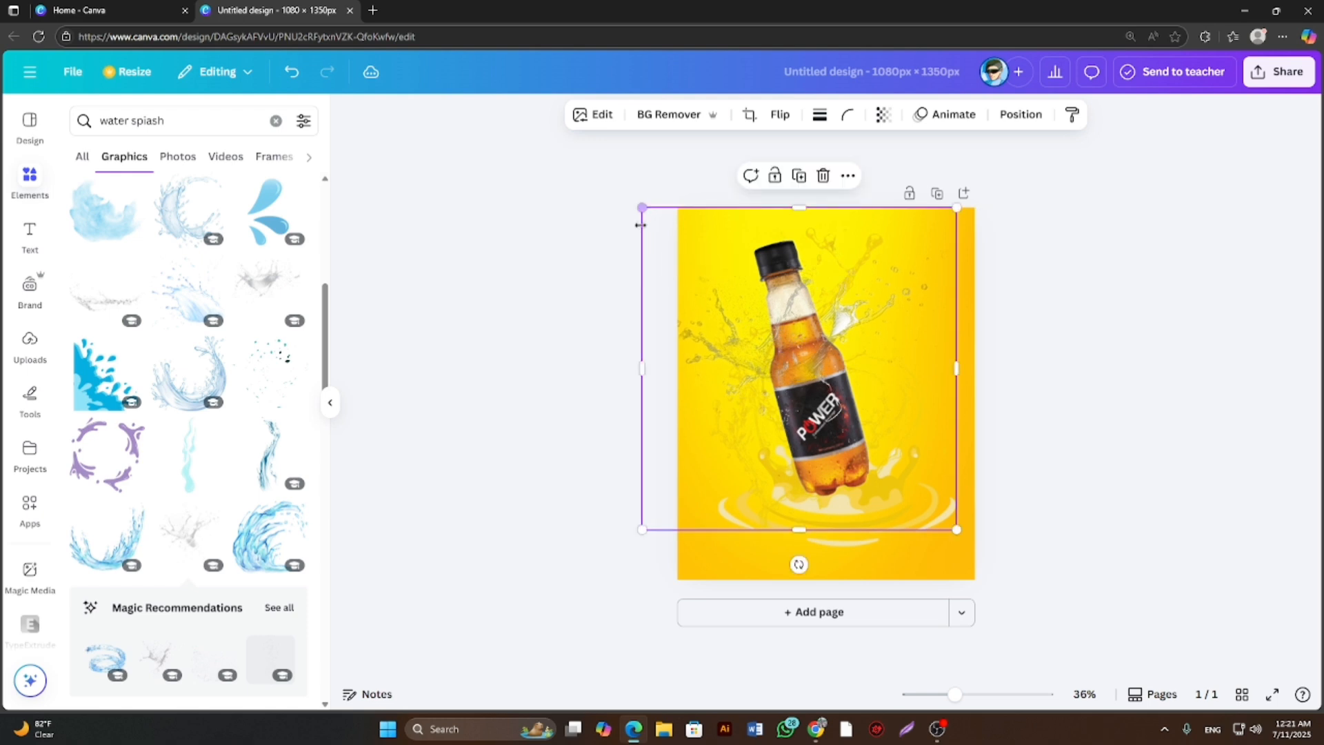
{"action": "left_click_drag", "start_coordinate": [956, 531], "coordinate": [996, 603]}
{"action": "left_click_drag", "start_coordinate": [842, 430], "coordinate": [878, 545]}
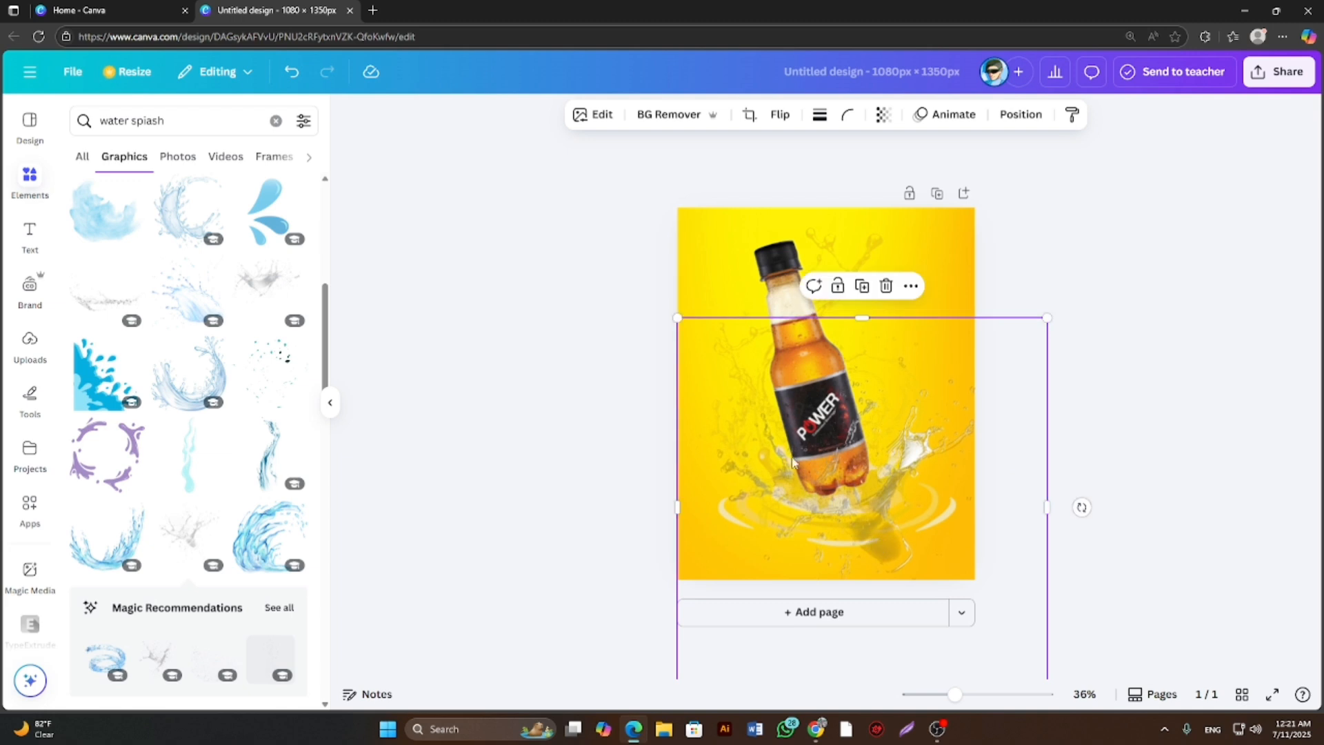
{"action": "left_click_drag", "start_coordinate": [677, 317], "coordinate": [593, 232]}
{"action": "left_click_drag", "start_coordinate": [831, 423], "coordinate": [865, 454]}
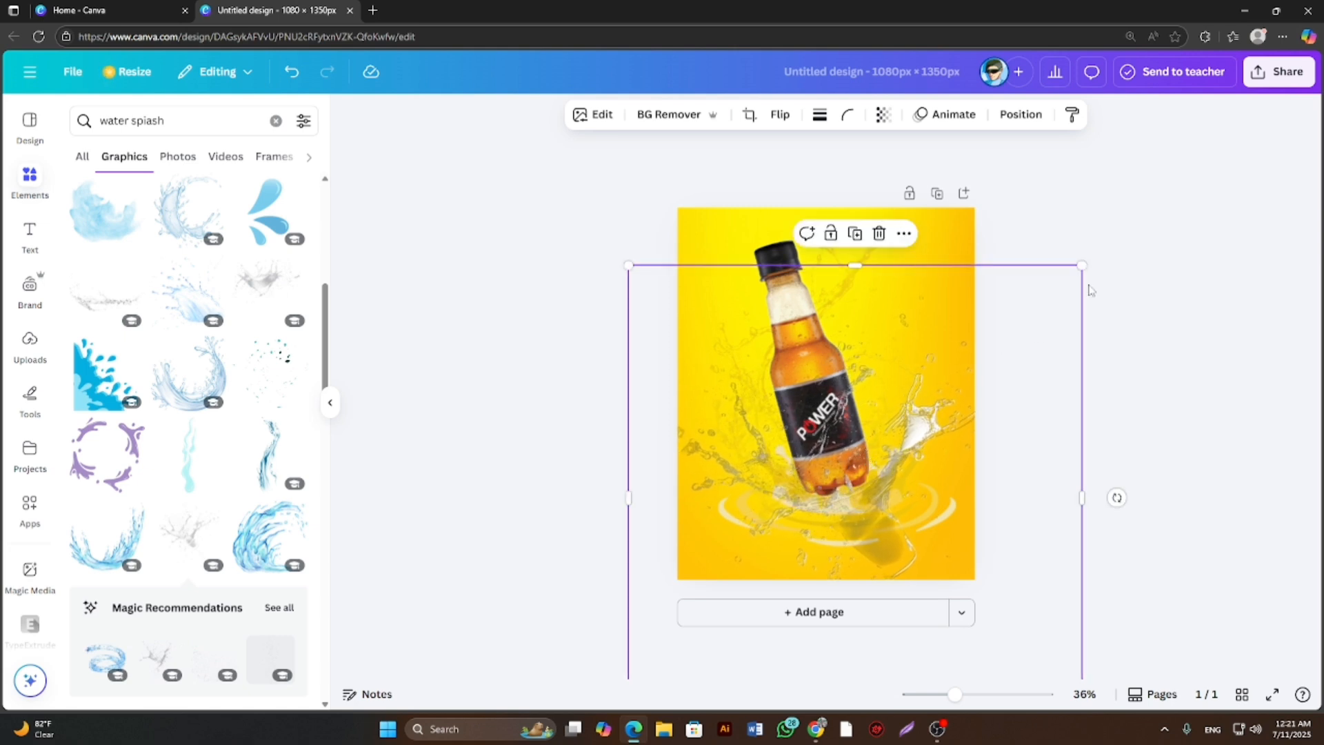
{"action": "left_click", "coordinate": [1175, 261]}
Send the large clear splash one layer backward so it sits behind the bottle.
{"action": "left_click", "coordinate": [917, 392]}
{"action": "right_click", "coordinate": [848, 441]}
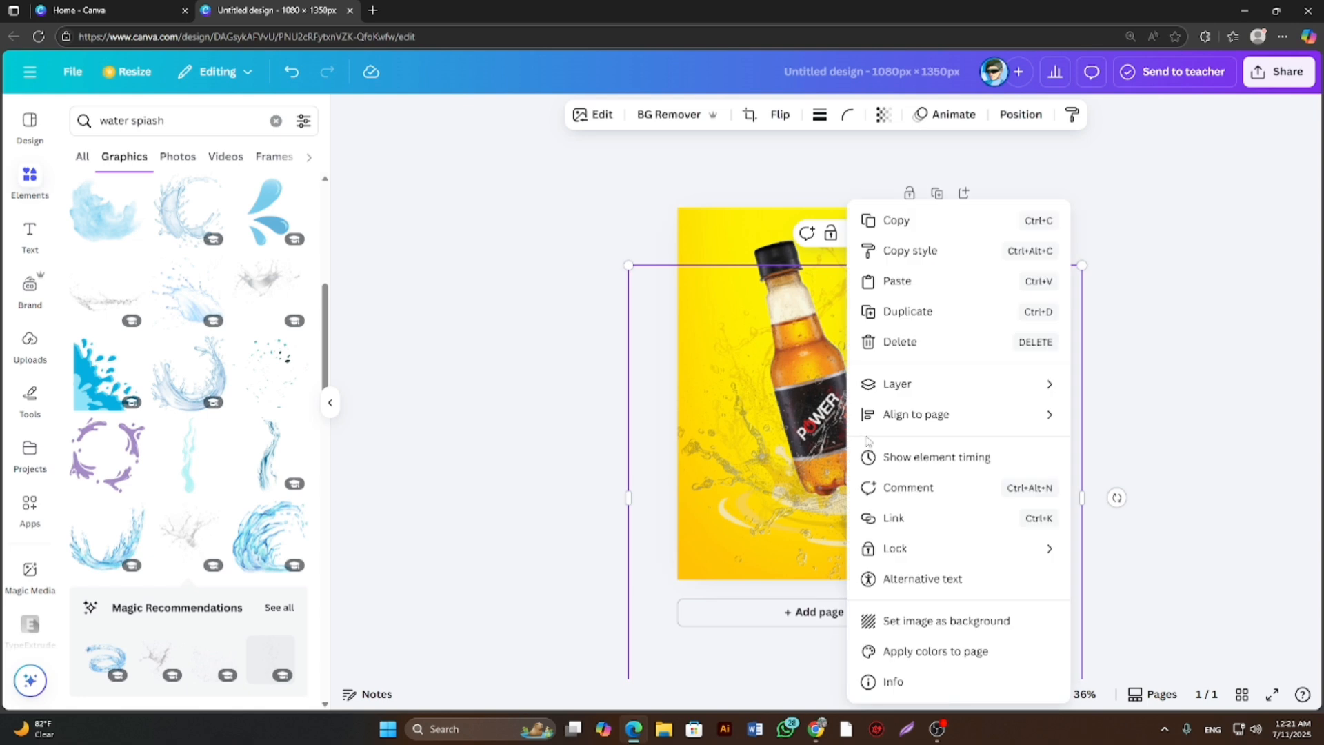
{"action": "mouse_move", "coordinate": [895, 390]}
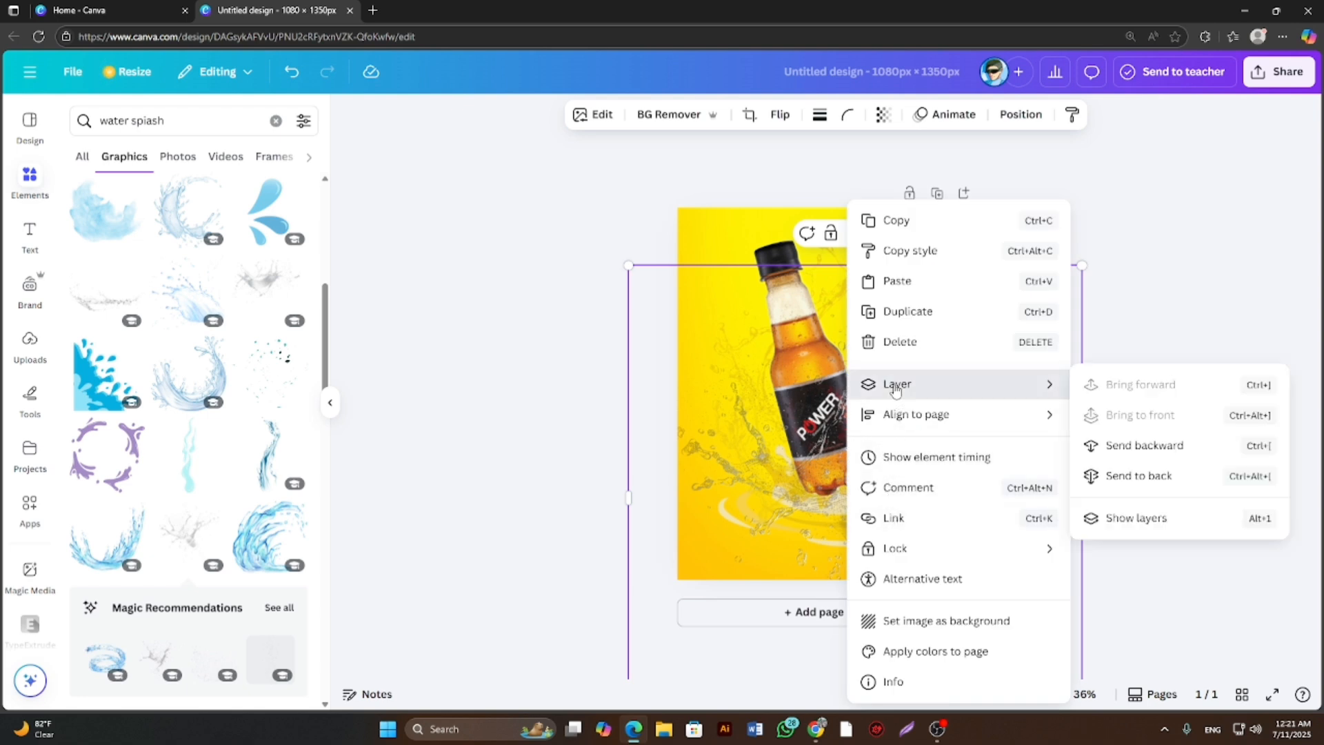
{"action": "left_click", "coordinate": [1114, 448]}
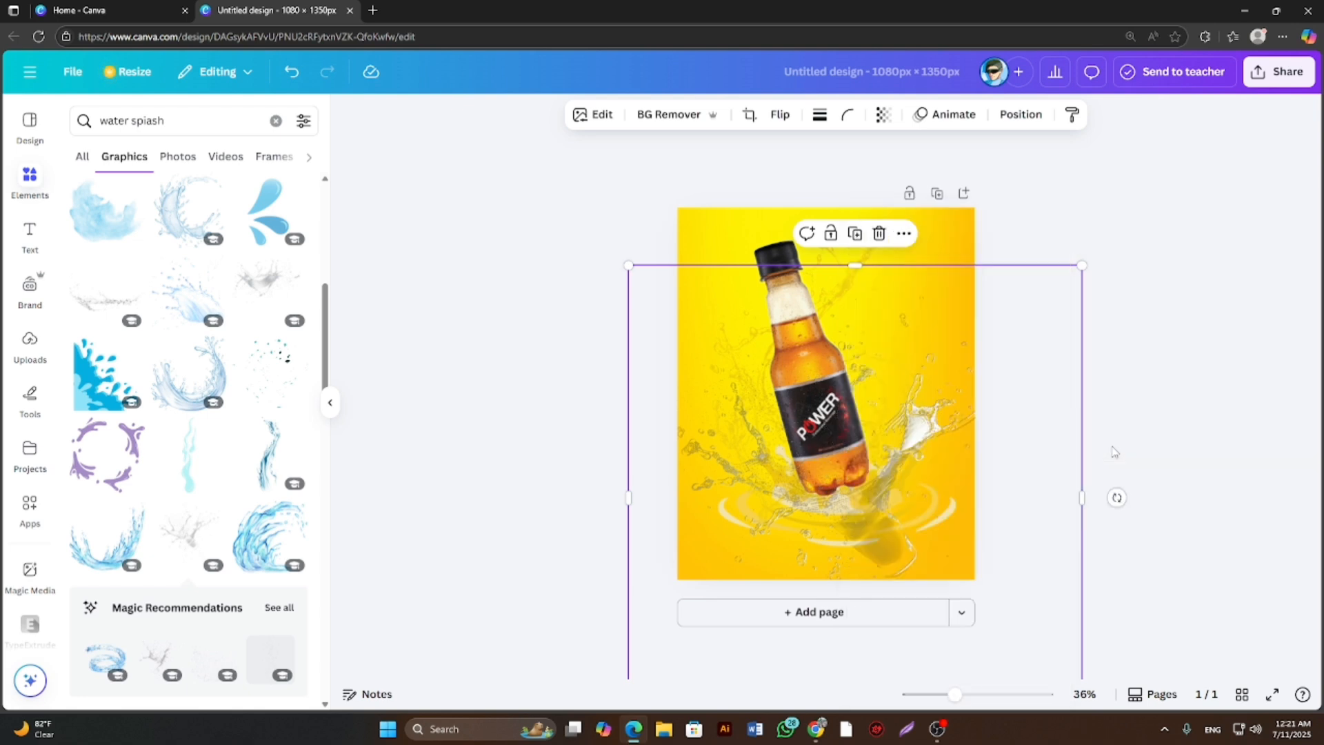
{"action": "left_click", "coordinate": [1201, 377]}
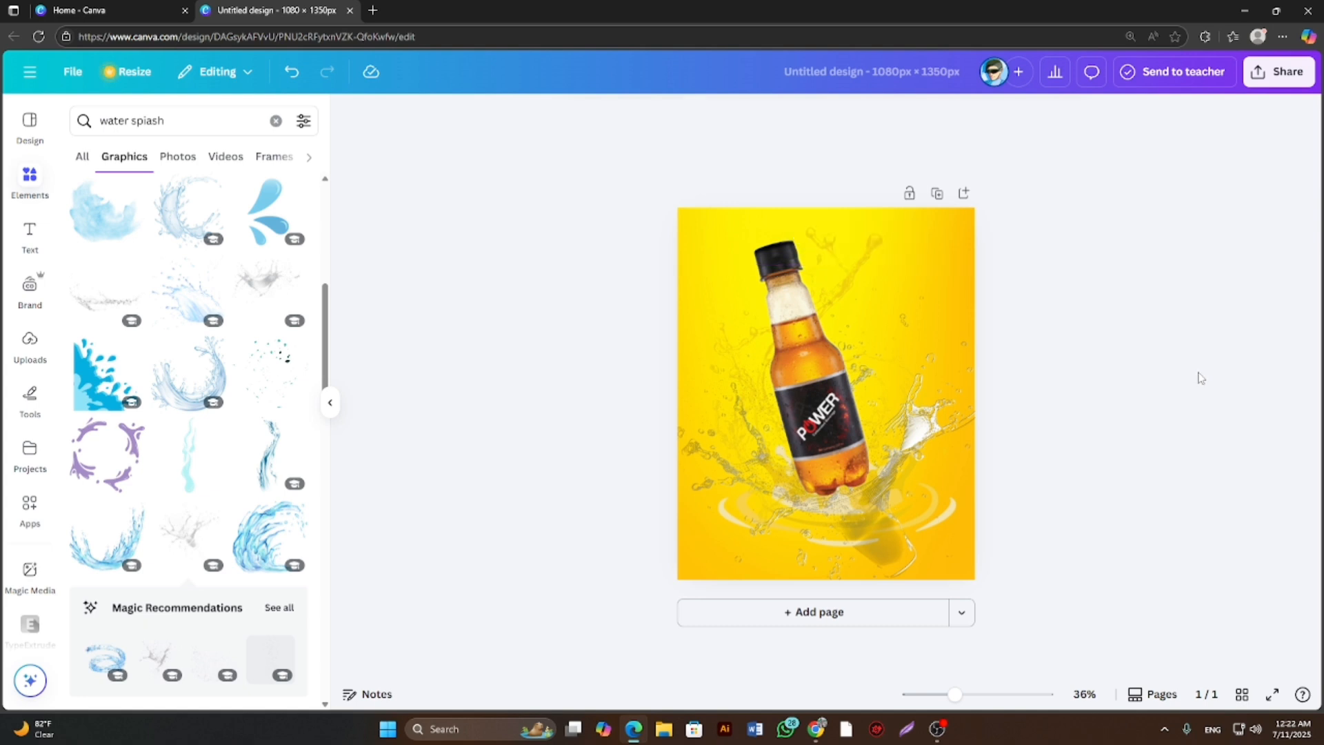
Add the scattered teal droplets graphic, shrink it, and place it over the bottle's upper body.
{"action": "left_click", "coordinate": [282, 370]}
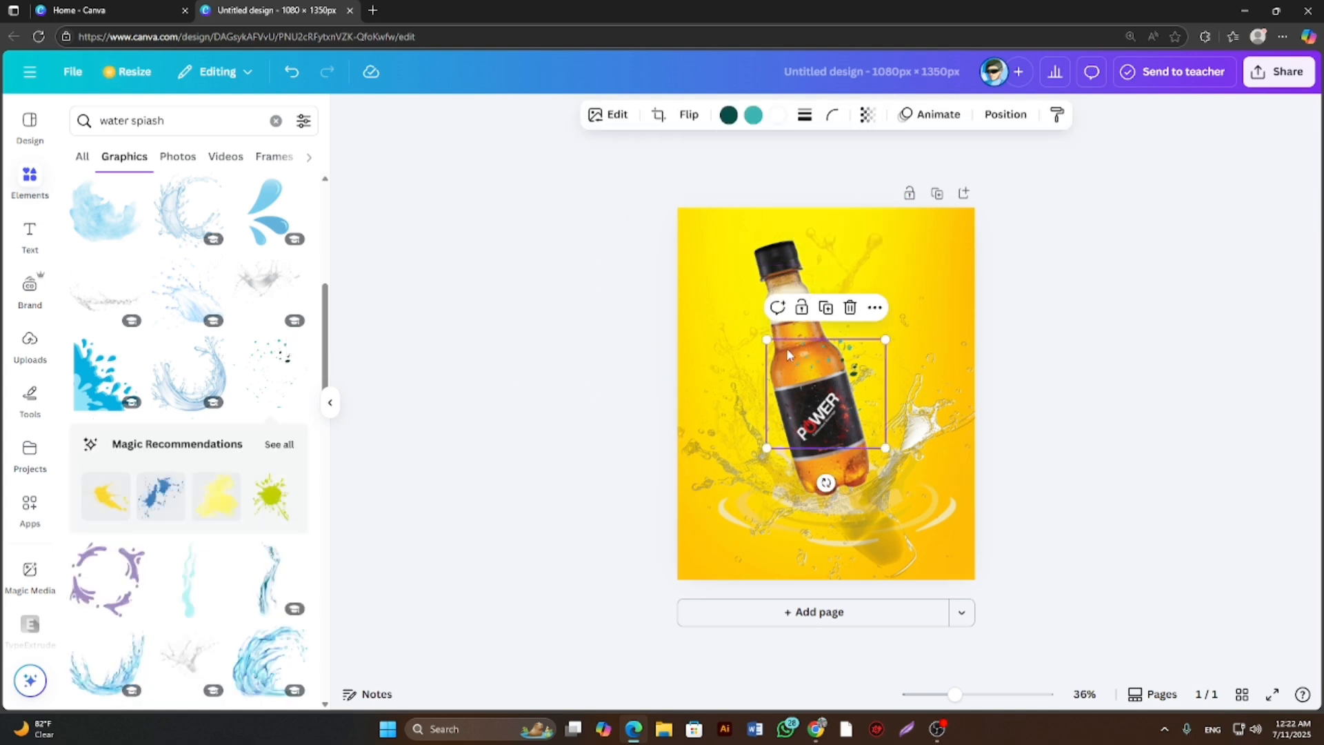
{"action": "mouse_move", "coordinate": [766, 338]}
{"action": "left_mouse_down"}
{"action": "mouse_move", "coordinate": [703, 287]}
{"action": "mouse_move", "coordinate": [780, 348]}
{"action": "left_mouse_up"}
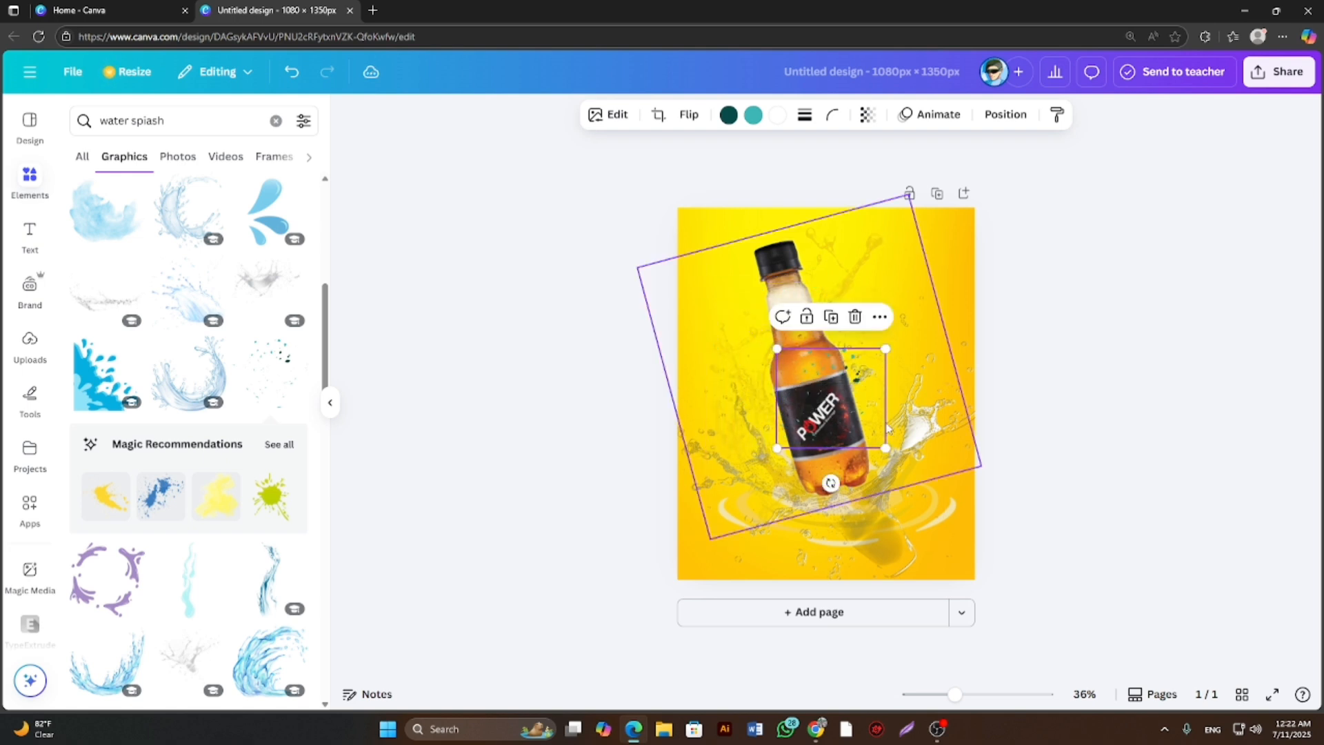
{"action": "left_click_drag", "start_coordinate": [883, 445], "coordinate": [803, 381]}
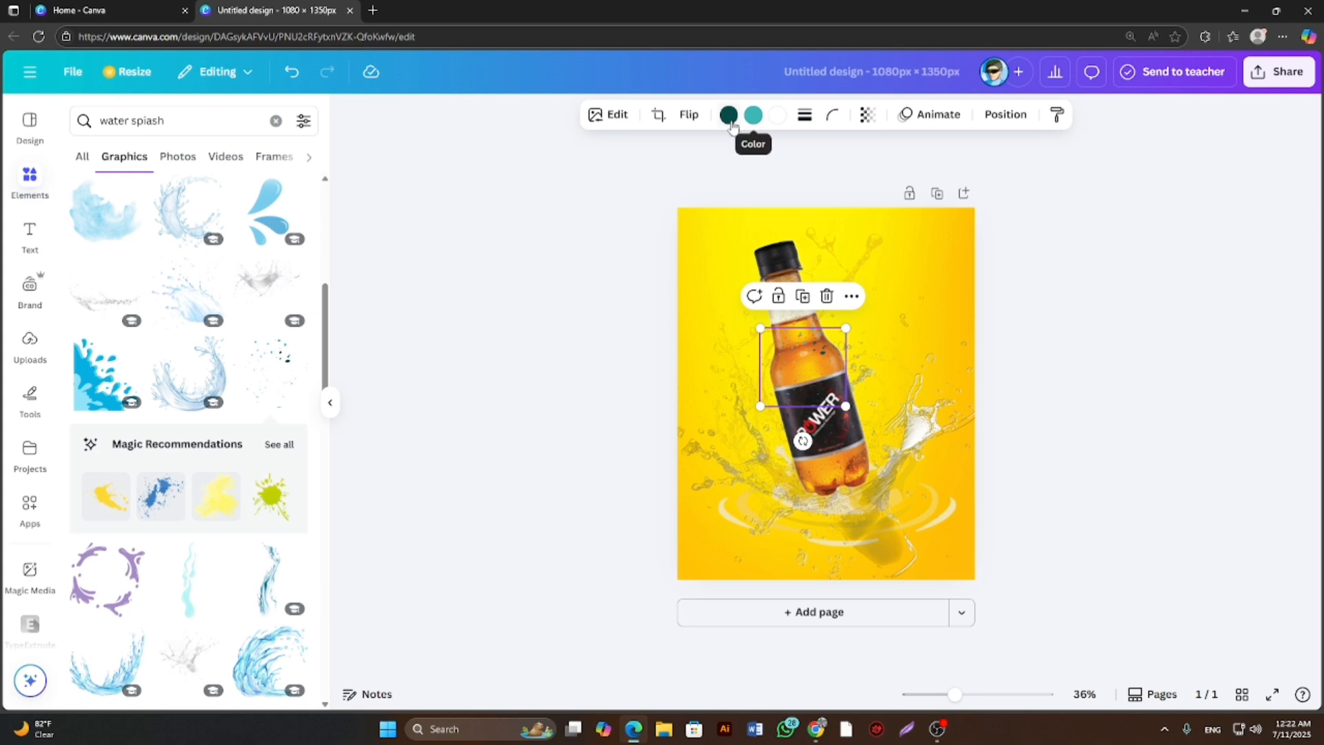
Recolor the dark teal part of the droplets graphic with a golden yellow from the background's photo colors.
{"action": "left_click", "coordinate": [730, 117]}
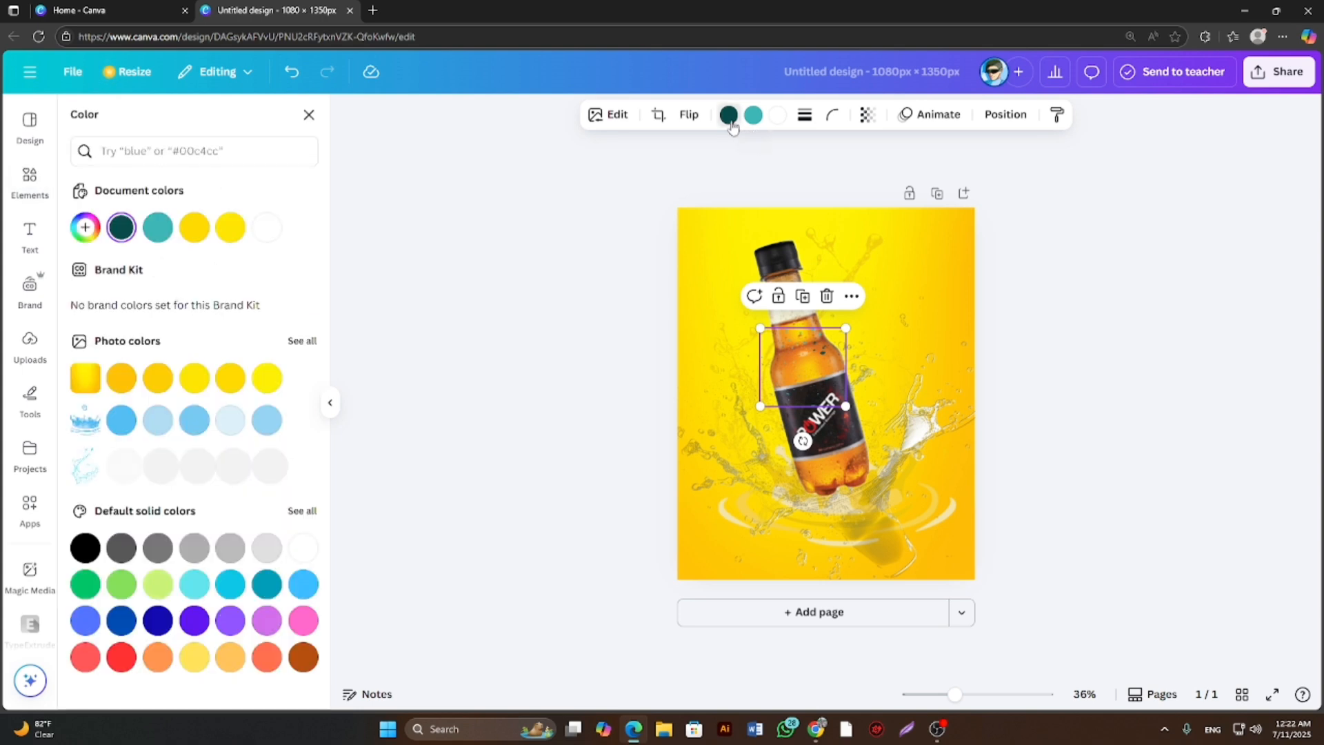
{"action": "left_click", "coordinate": [157, 379]}
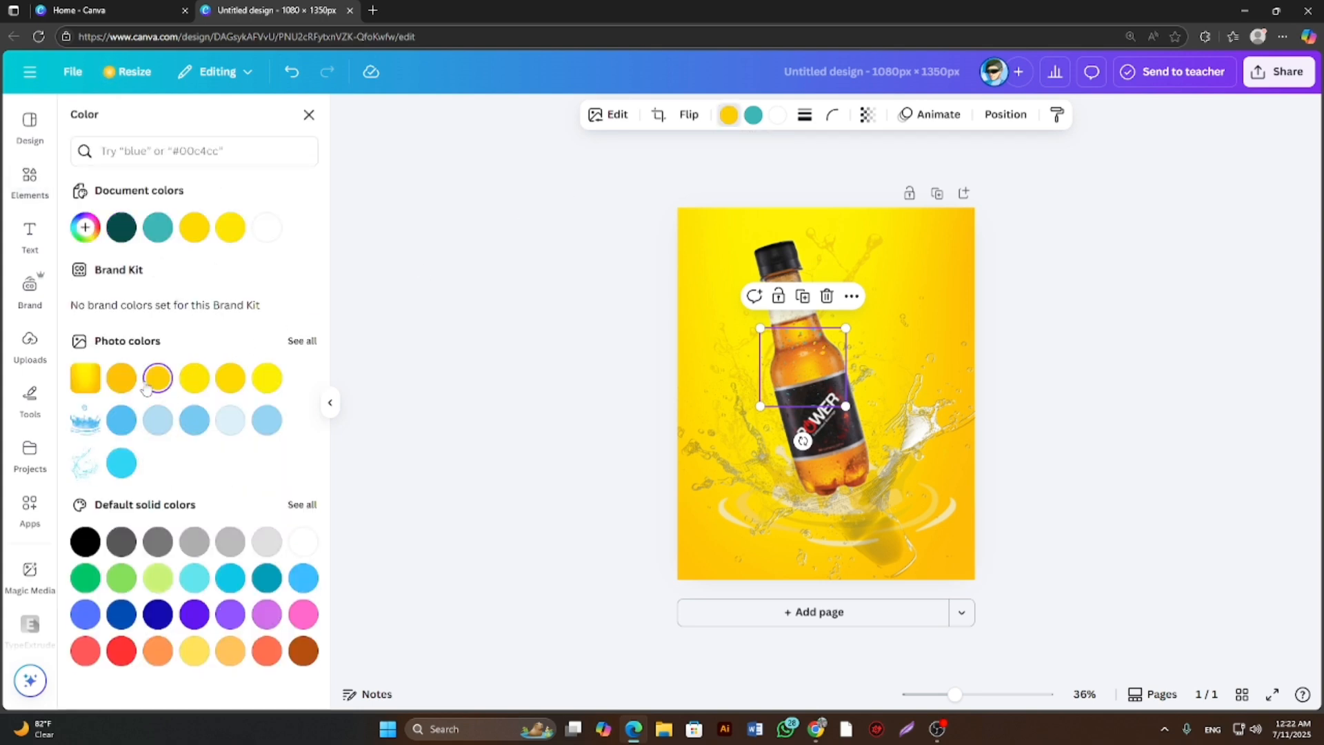
{"action": "left_click", "coordinate": [121, 384]}
{"action": "left_click", "coordinate": [160, 386]}
{"action": "left_click", "coordinate": [550, 406]}
{"action": "left_click", "coordinate": [555, 411]}
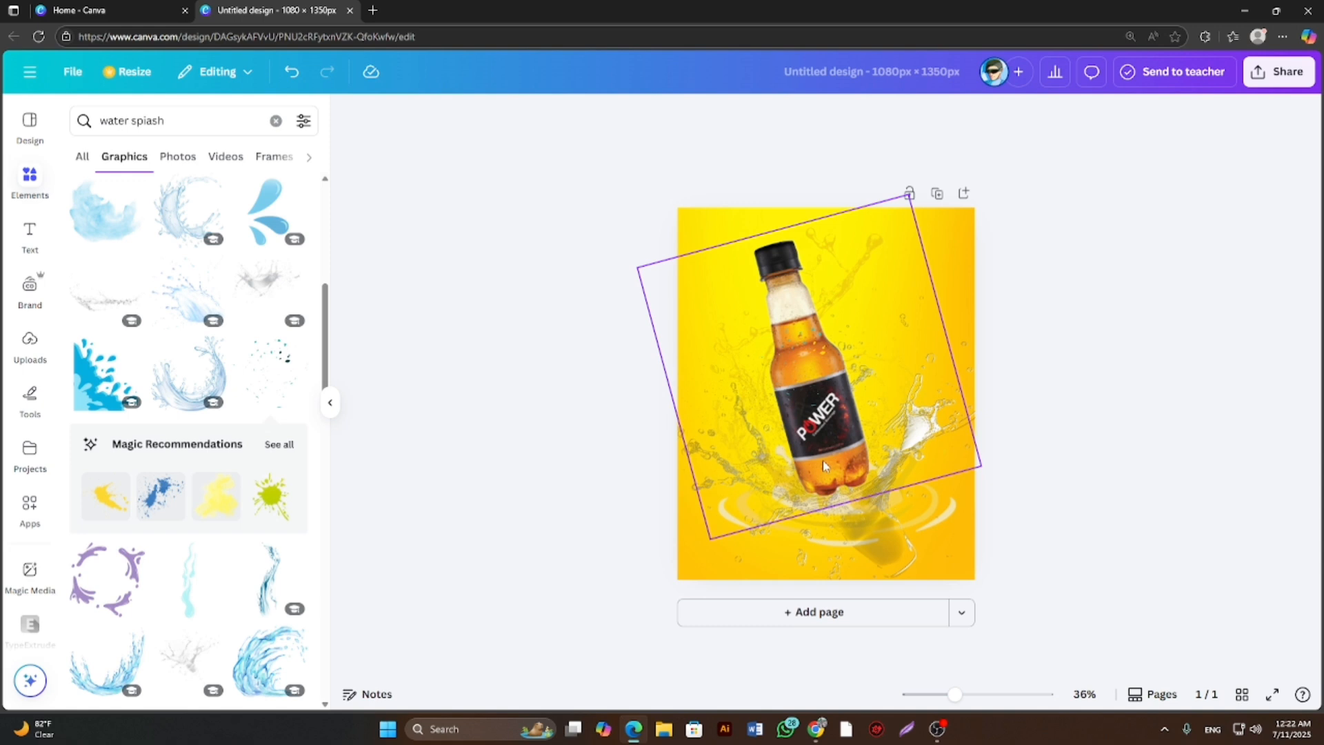
Move the bottle slightly lower on the page so its base sits closer to the ripples.
{"action": "left_click_drag", "start_coordinate": [845, 452], "coordinate": [848, 452]}
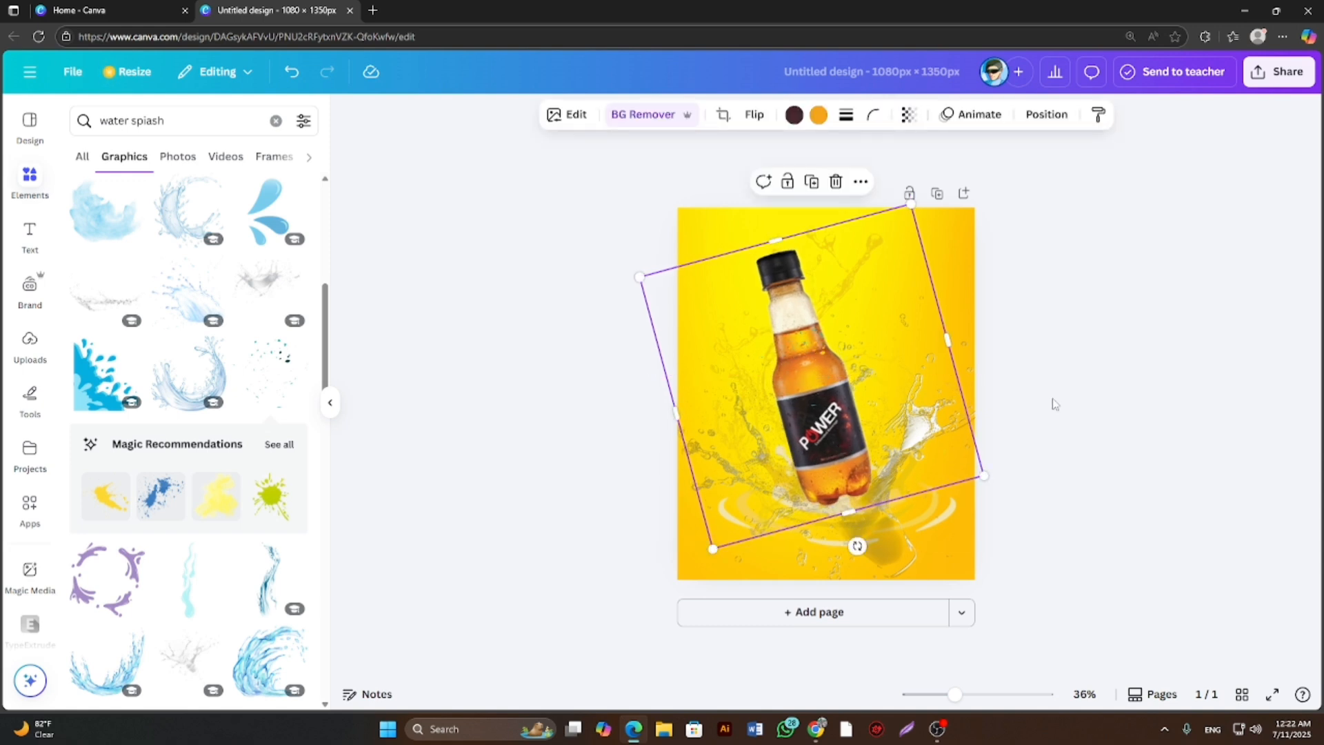
{"action": "left_click", "coordinate": [1055, 404]}
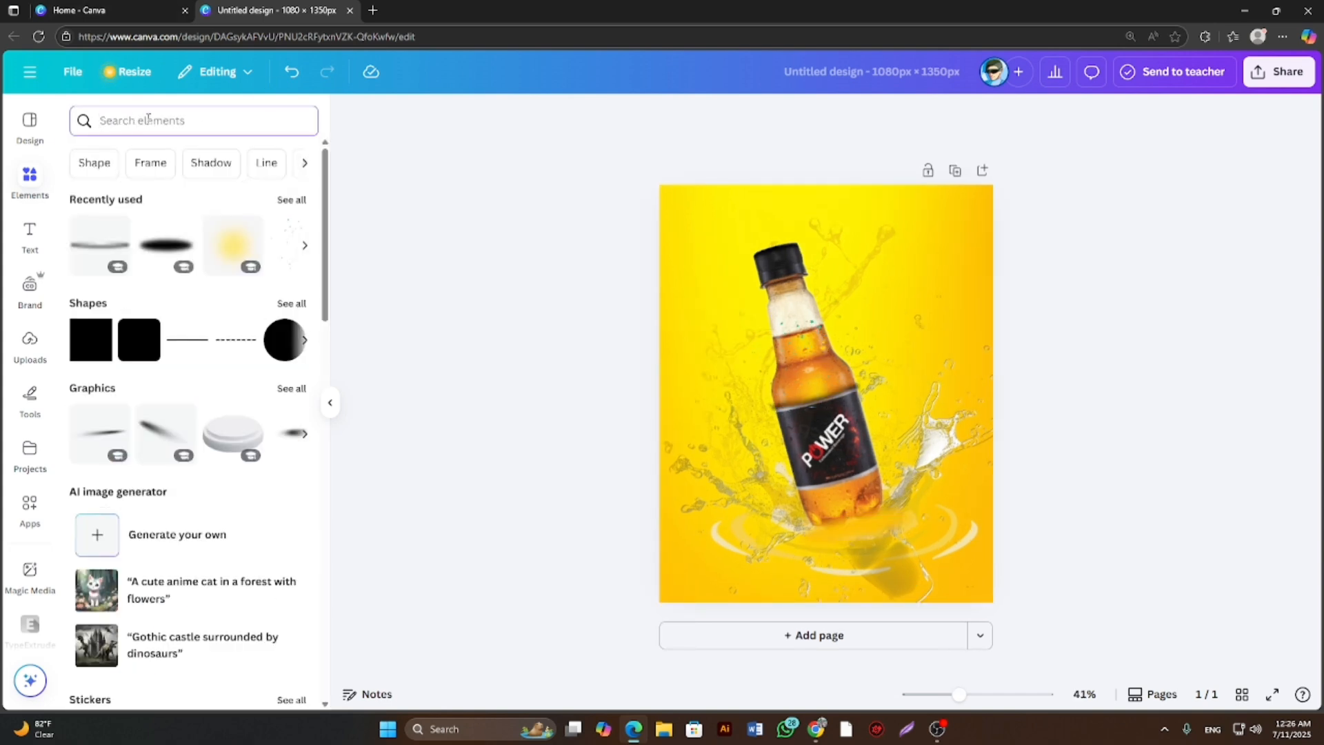
Add a square shape, flatten it into a wide rectangle, and place it in the page's upper-right corner beside the bottle cap.
{"action": "left_click", "coordinate": [147, 333]}
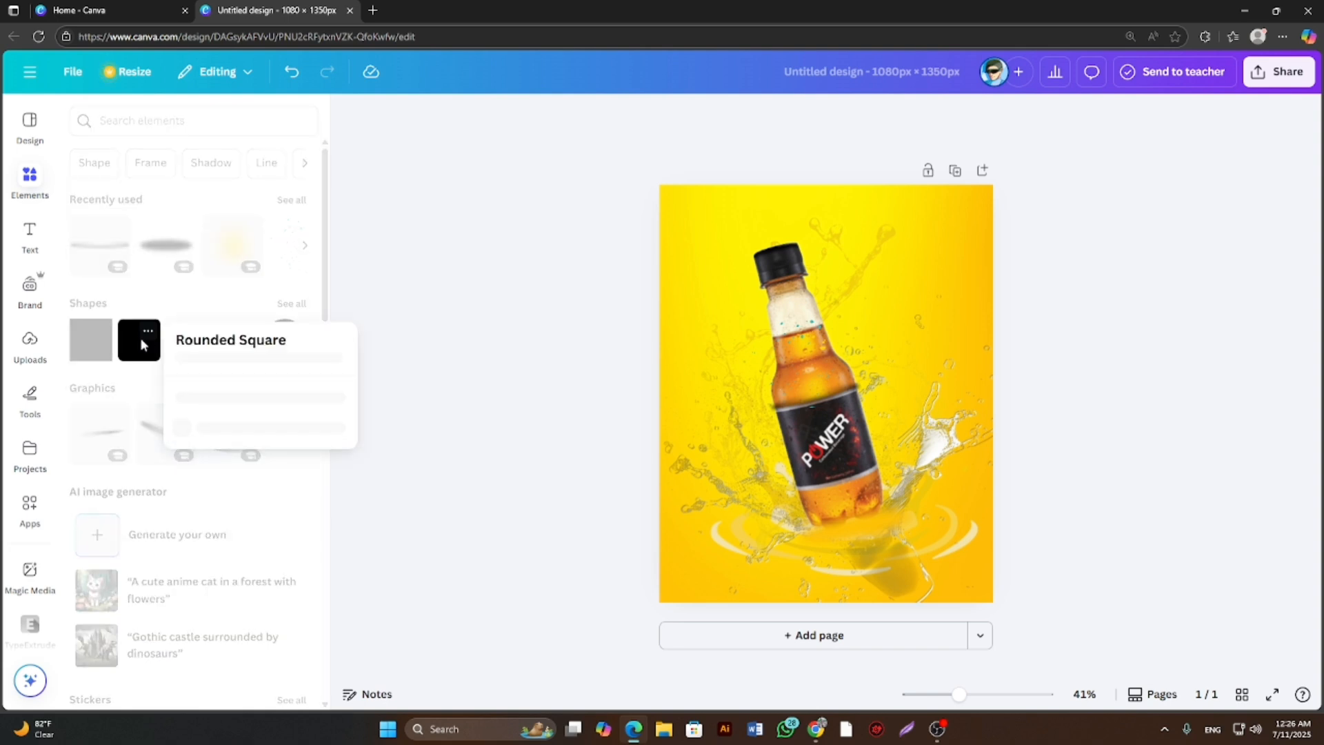
{"action": "left_click", "coordinate": [290, 310]}
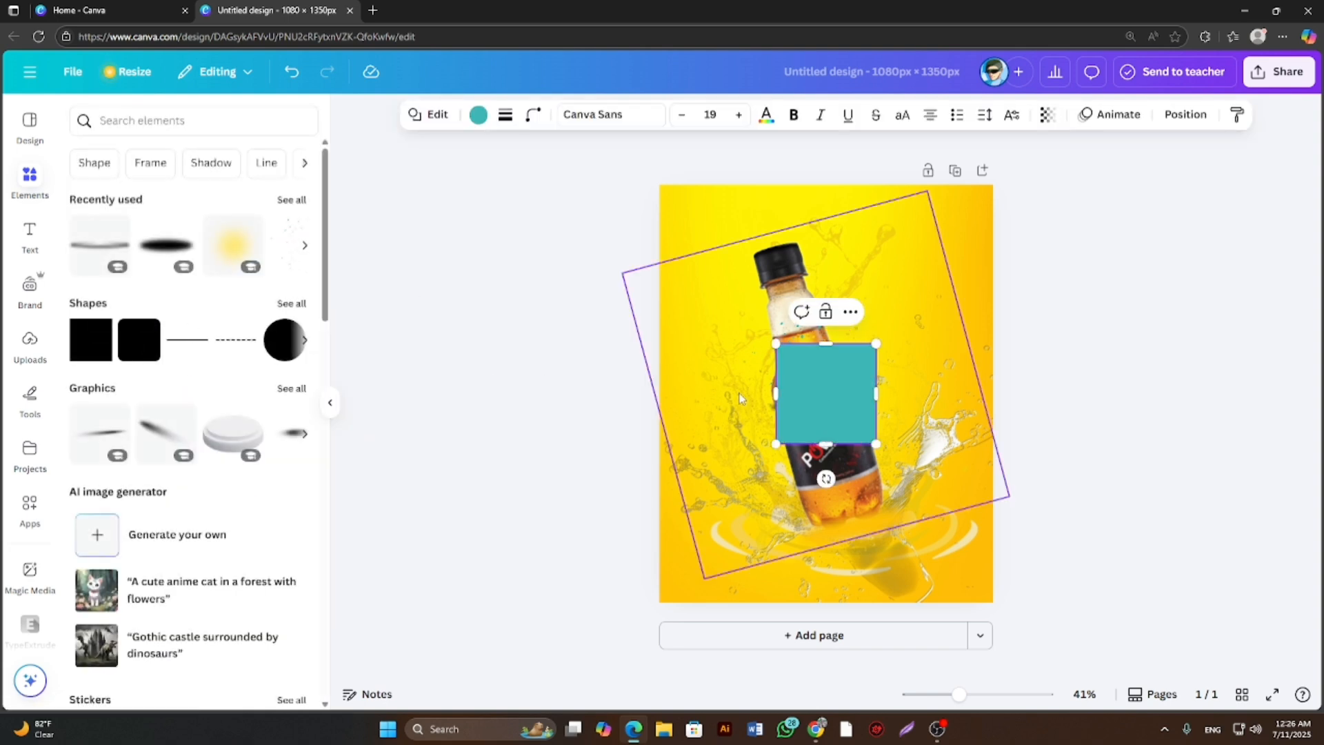
{"action": "left_click_drag", "start_coordinate": [833, 381], "coordinate": [915, 272]}
{"action": "left_click_drag", "start_coordinate": [970, 324], "coordinate": [984, 266]}
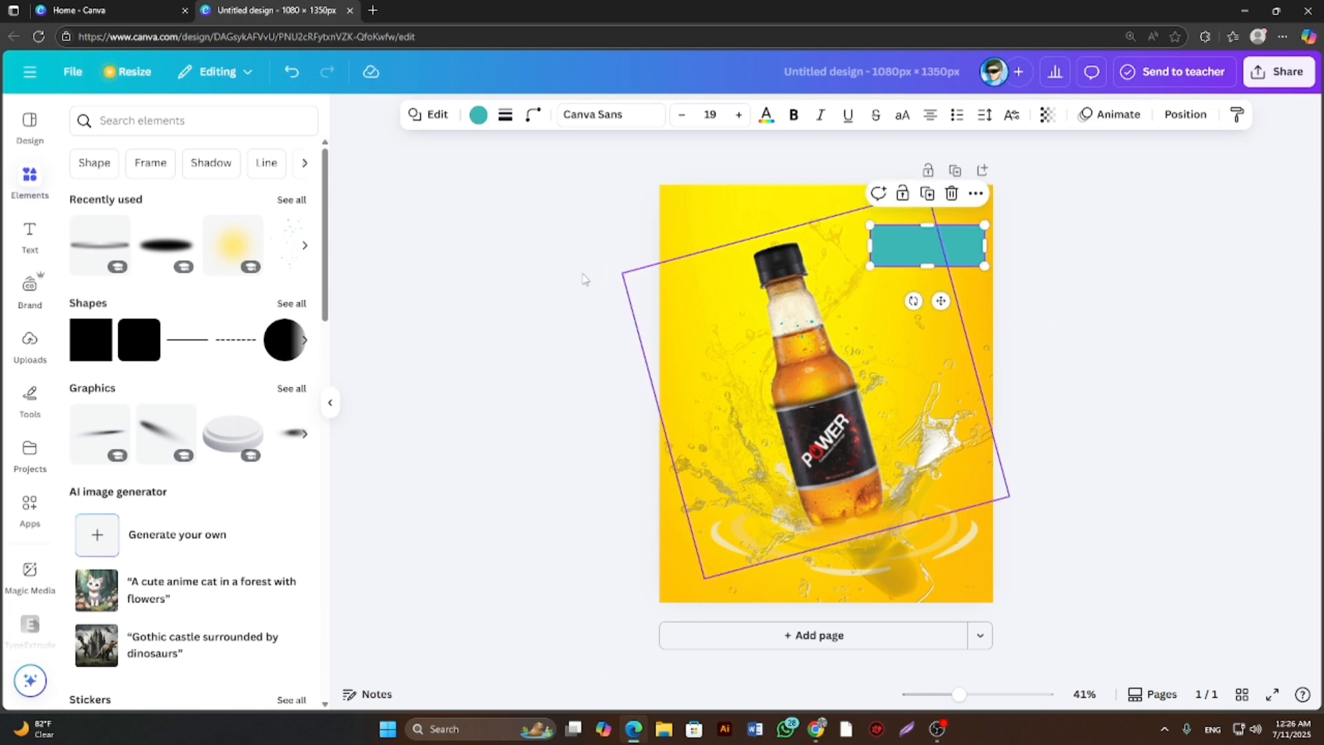
Browse the font combinations and add the "YOU ARE THE best" text design to the page.
{"action": "left_click", "coordinate": [29, 234]}
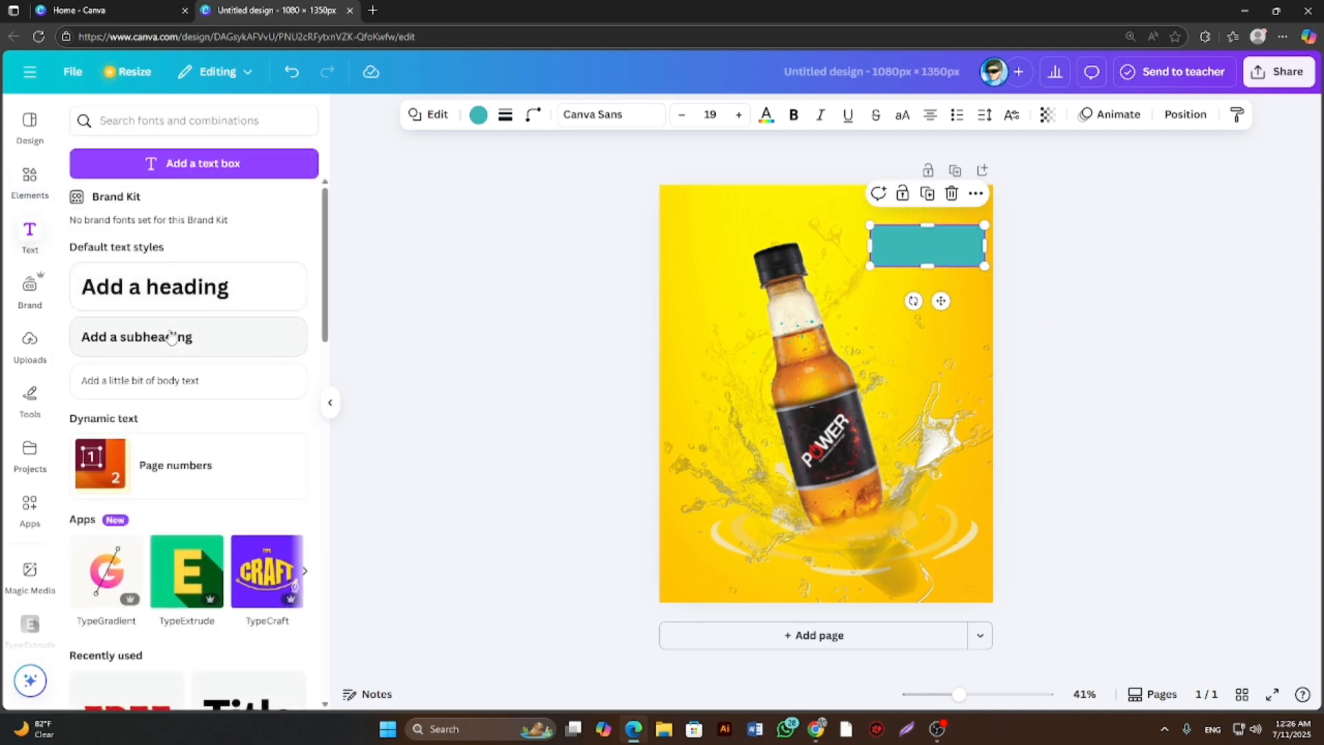
{"action": "scroll", "coordinate": [156, 309], "scroll_direction": "down", "scroll_amount": 5}
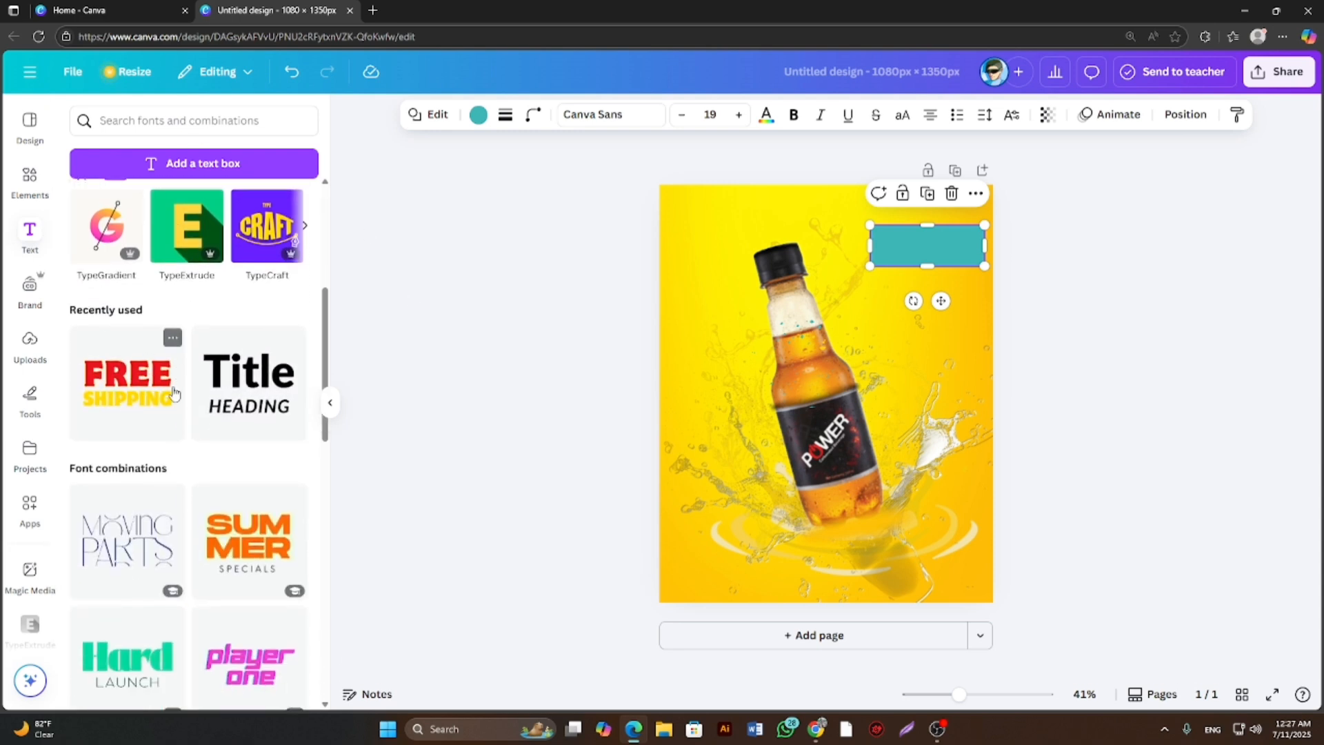
{"action": "scroll", "coordinate": [225, 462], "scroll_direction": "down", "scroll_amount": 2}
{"action": "scroll", "coordinate": [214, 469], "scroll_direction": "down", "scroll_amount": 3}
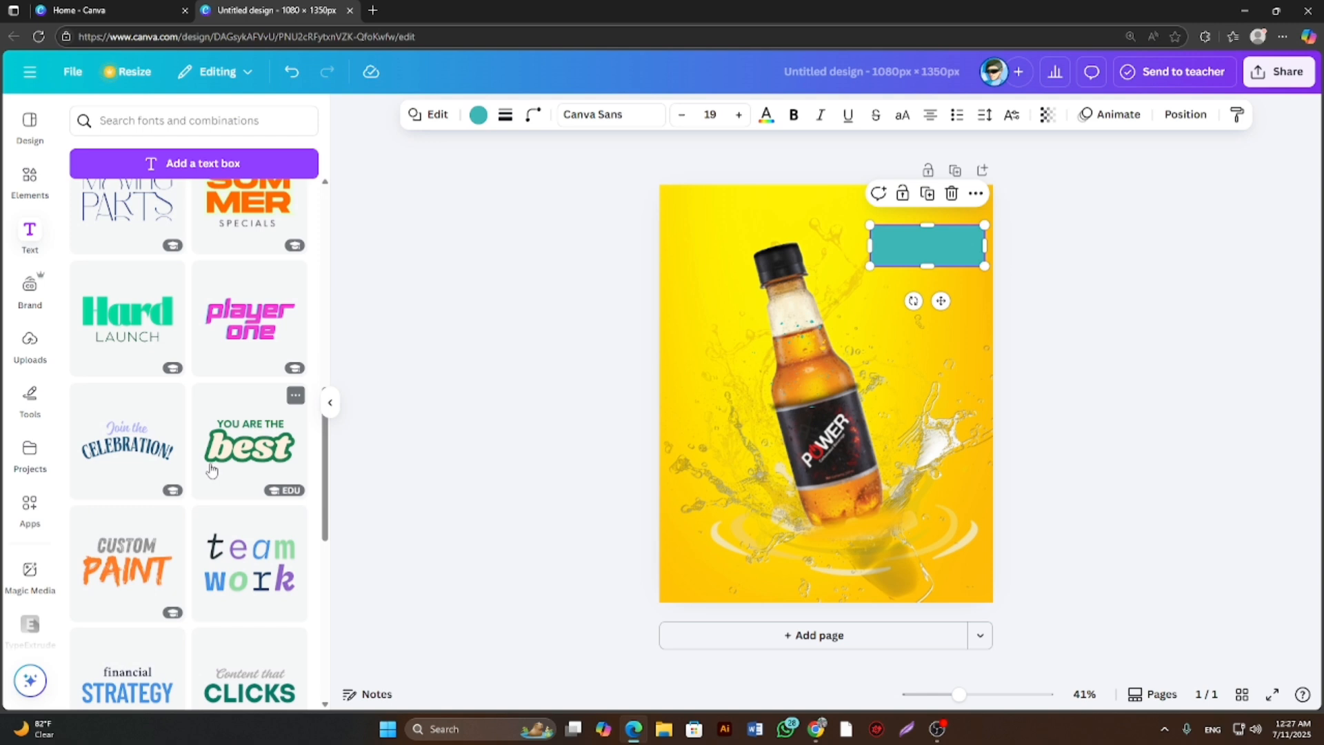
{"action": "scroll", "coordinate": [212, 470], "scroll_direction": "down", "scroll_amount": 2}
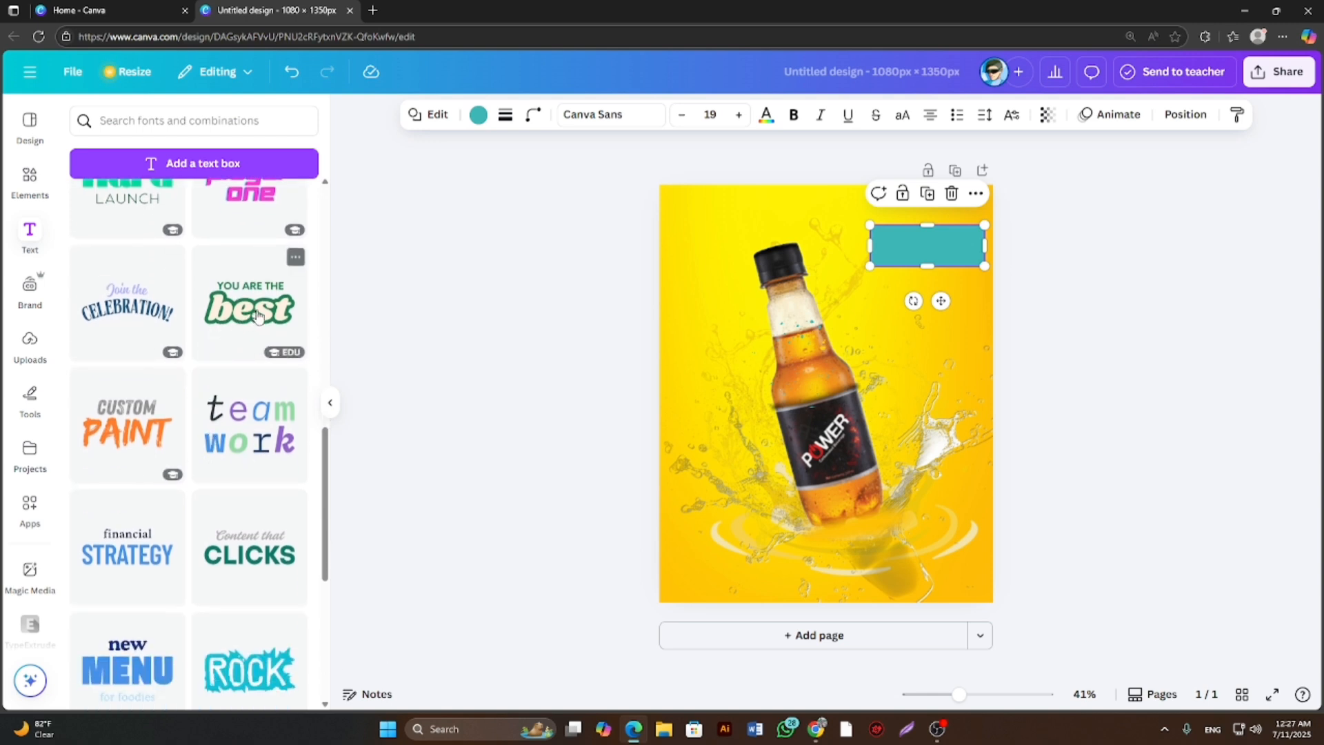
{"action": "left_click_drag", "start_coordinate": [264, 316], "coordinate": [905, 408]}
{"action": "left_click", "coordinate": [901, 407]}
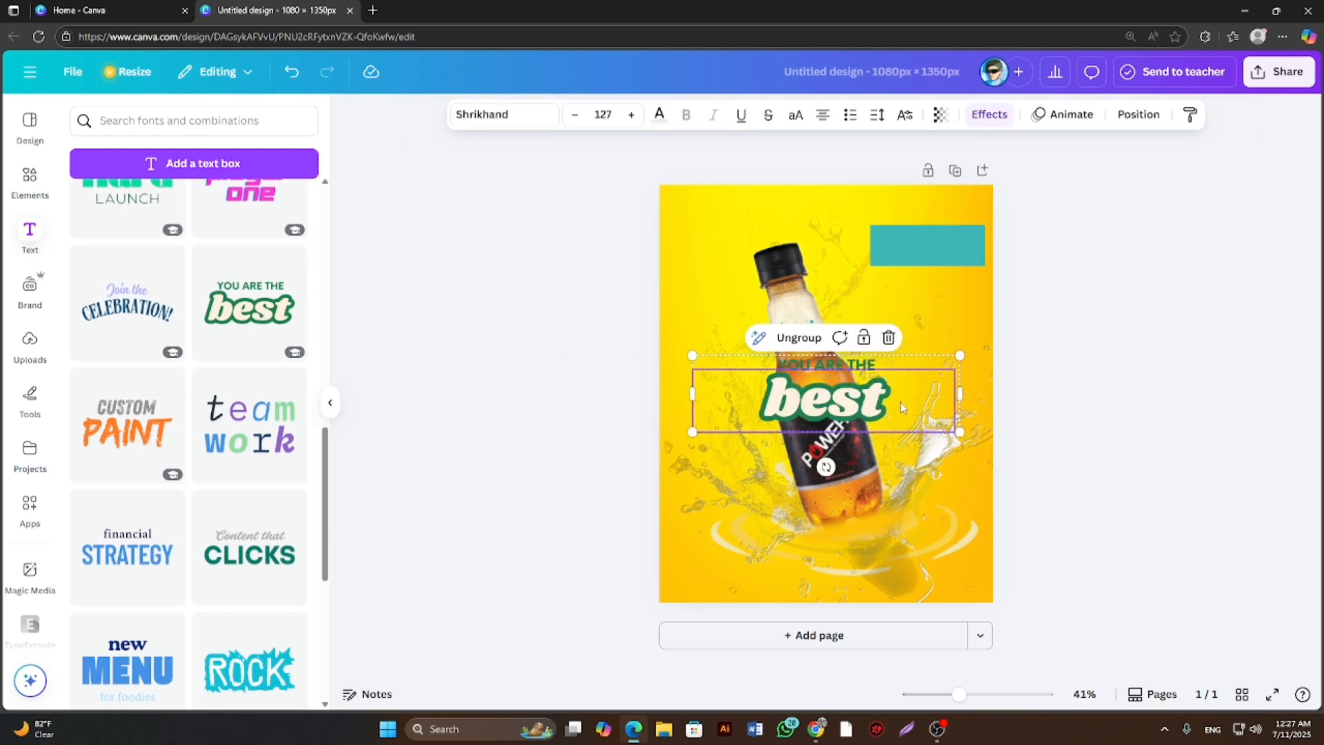
Replace the word "best" in the text design with "Power".
{"action": "double_click", "coordinate": [902, 403]}
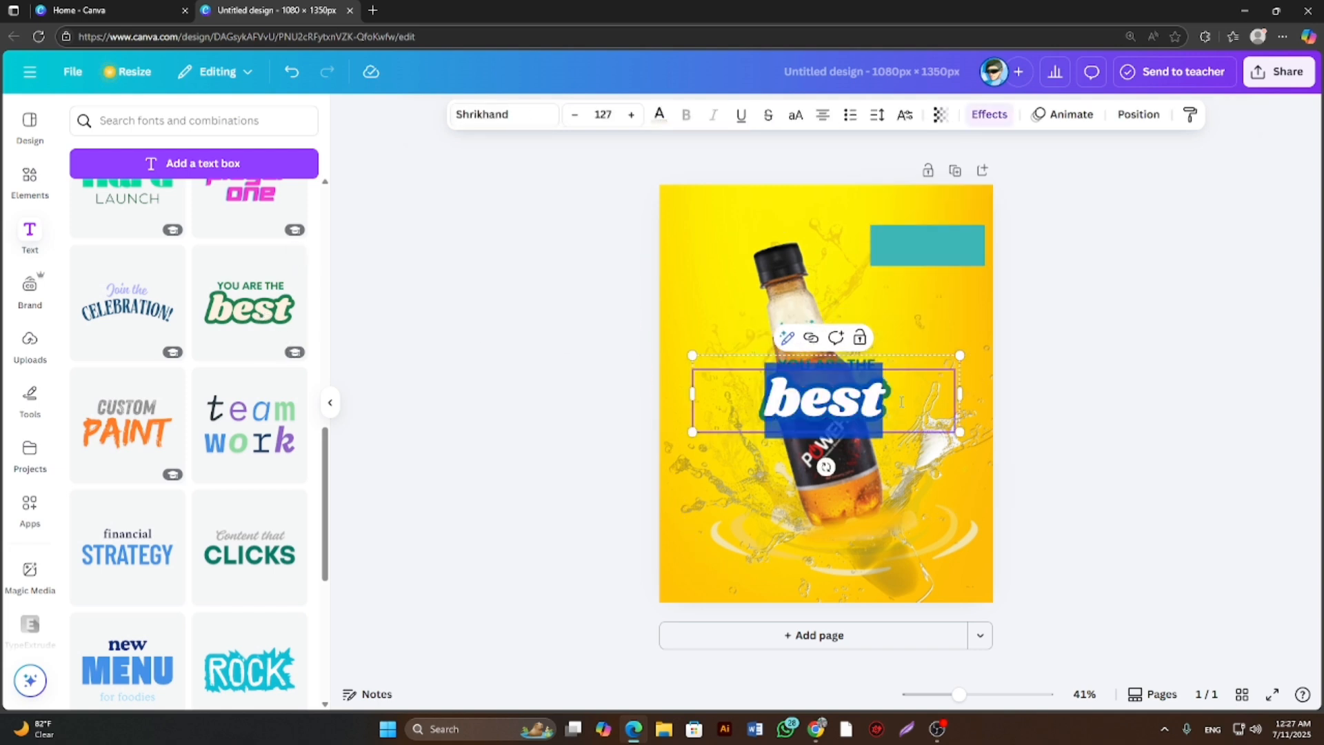
{"action": "key", "text": "BackSpace"}
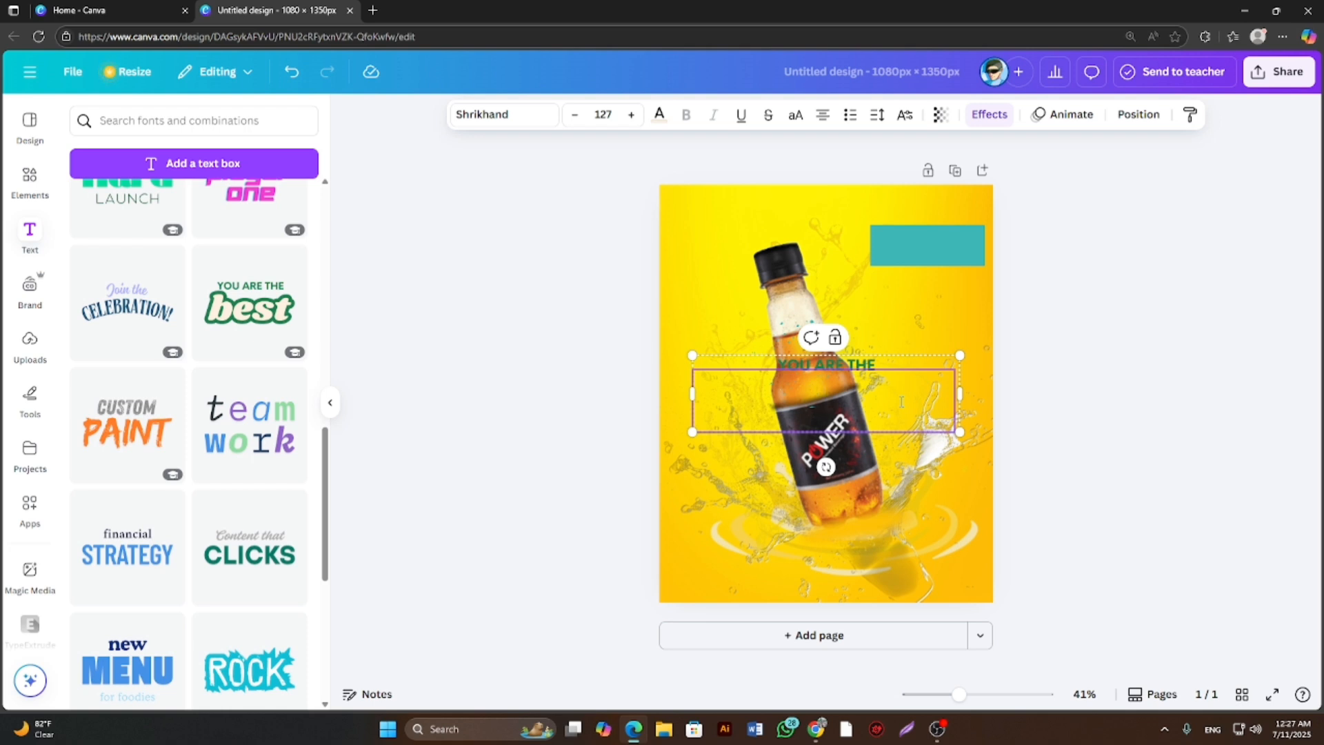
{"action": "type", "text": "P"}
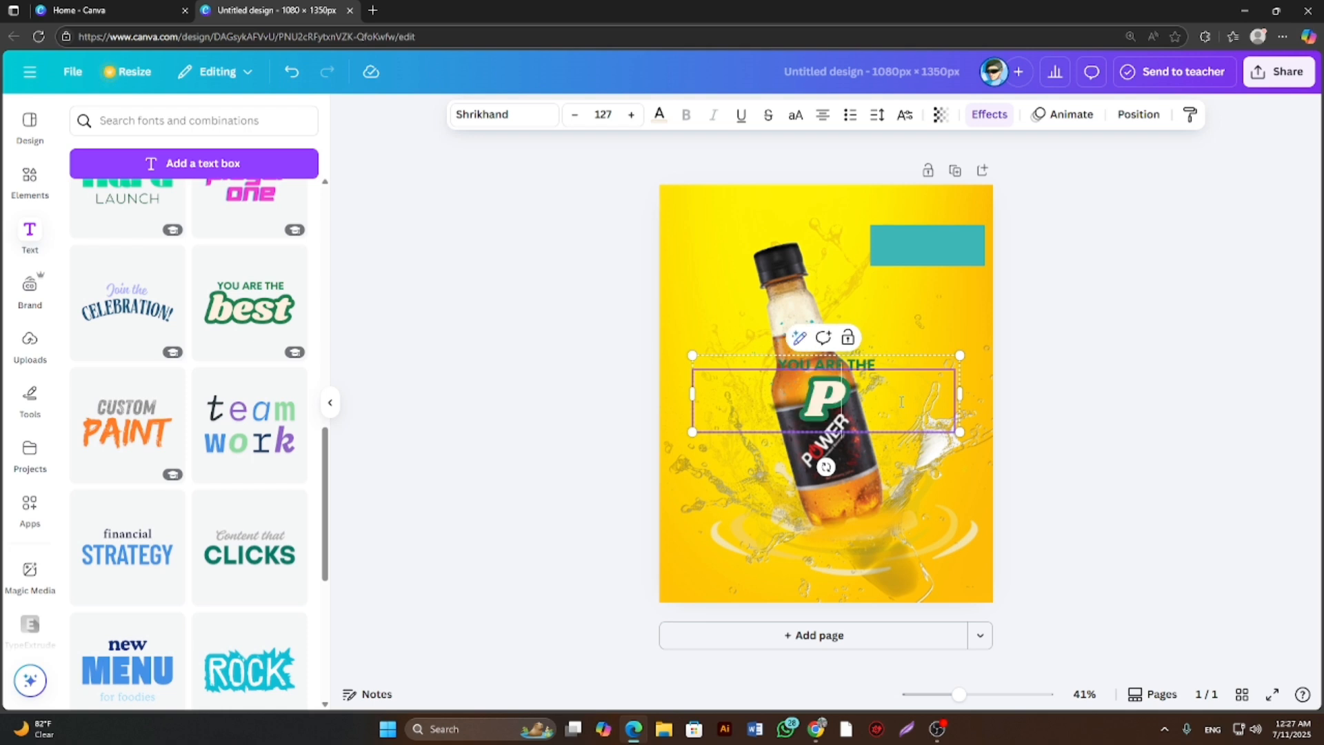
{"action": "type", "text": "ower"}
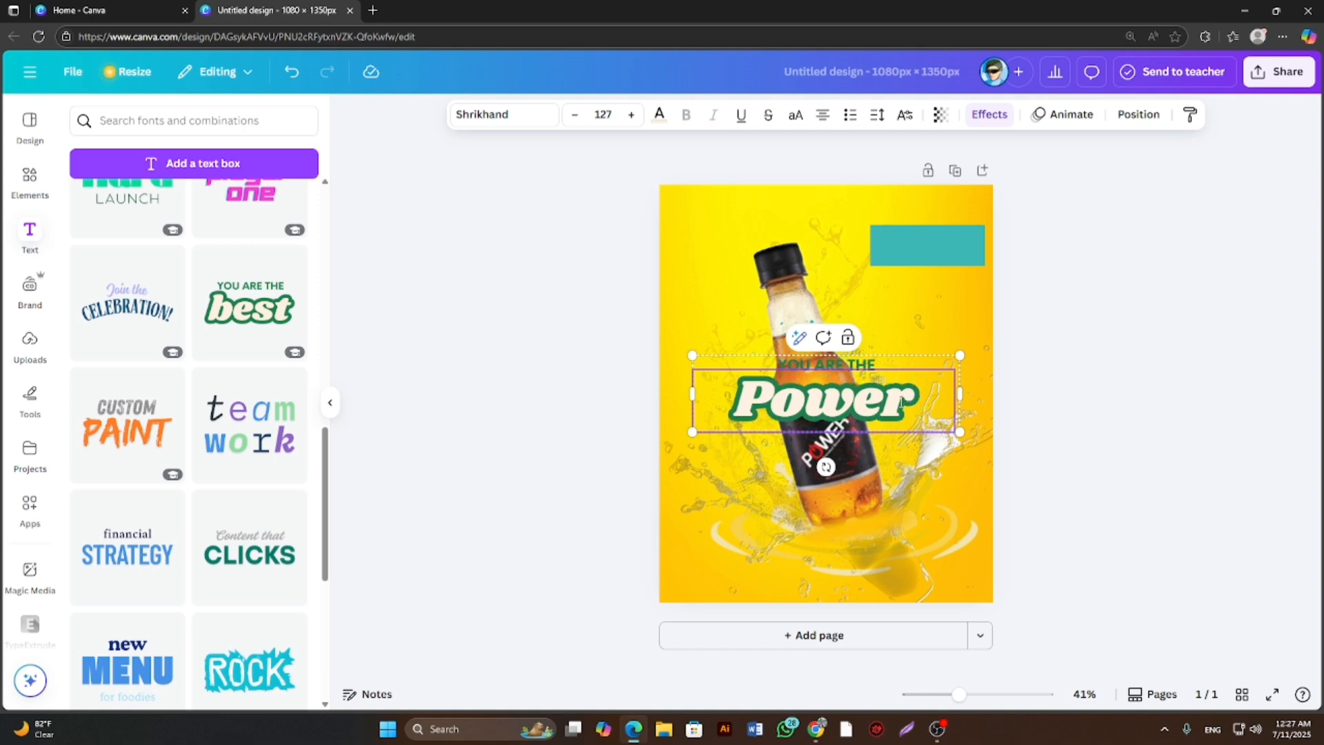
Remove the "YOU ARE THE" line and move the Power text to the right of the bottle, below the teal rectangle.
{"action": "double_click", "coordinate": [888, 363]}
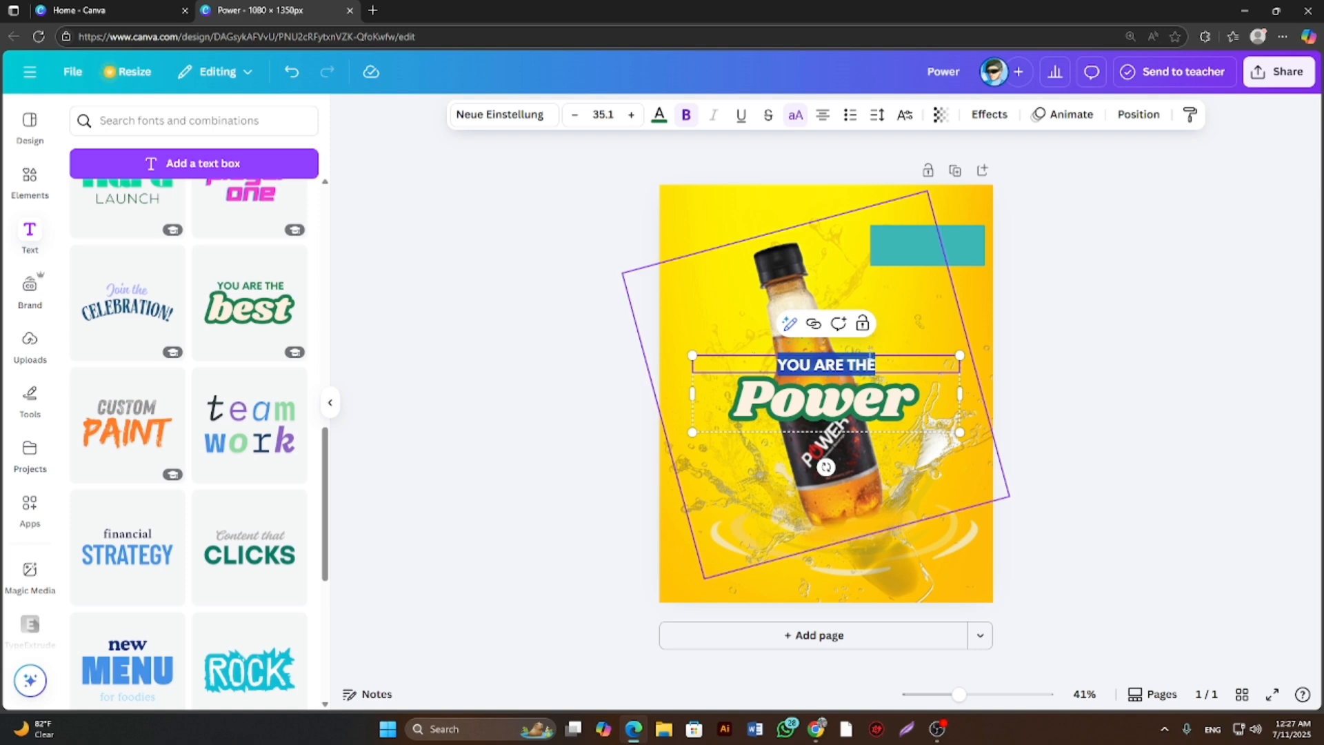
{"action": "key", "text": "BackSpace"}
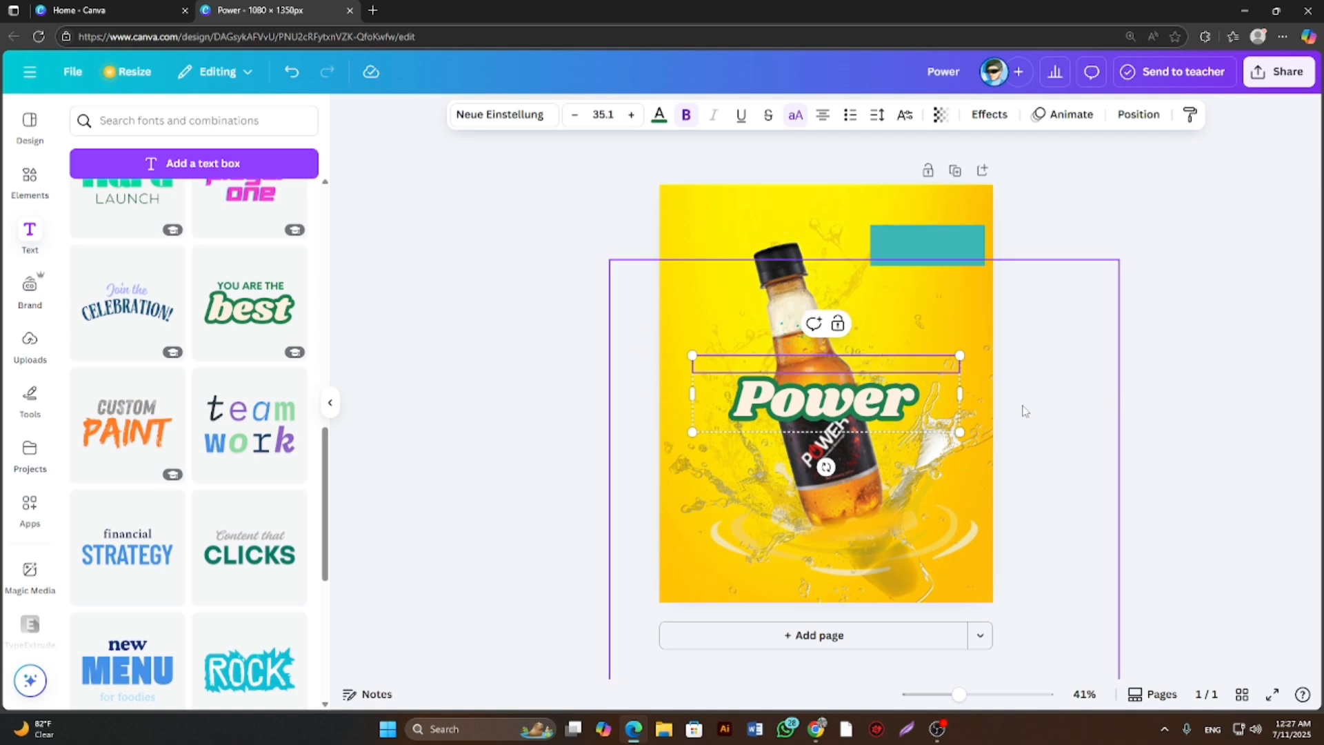
{"action": "left_click", "coordinate": [836, 396]}
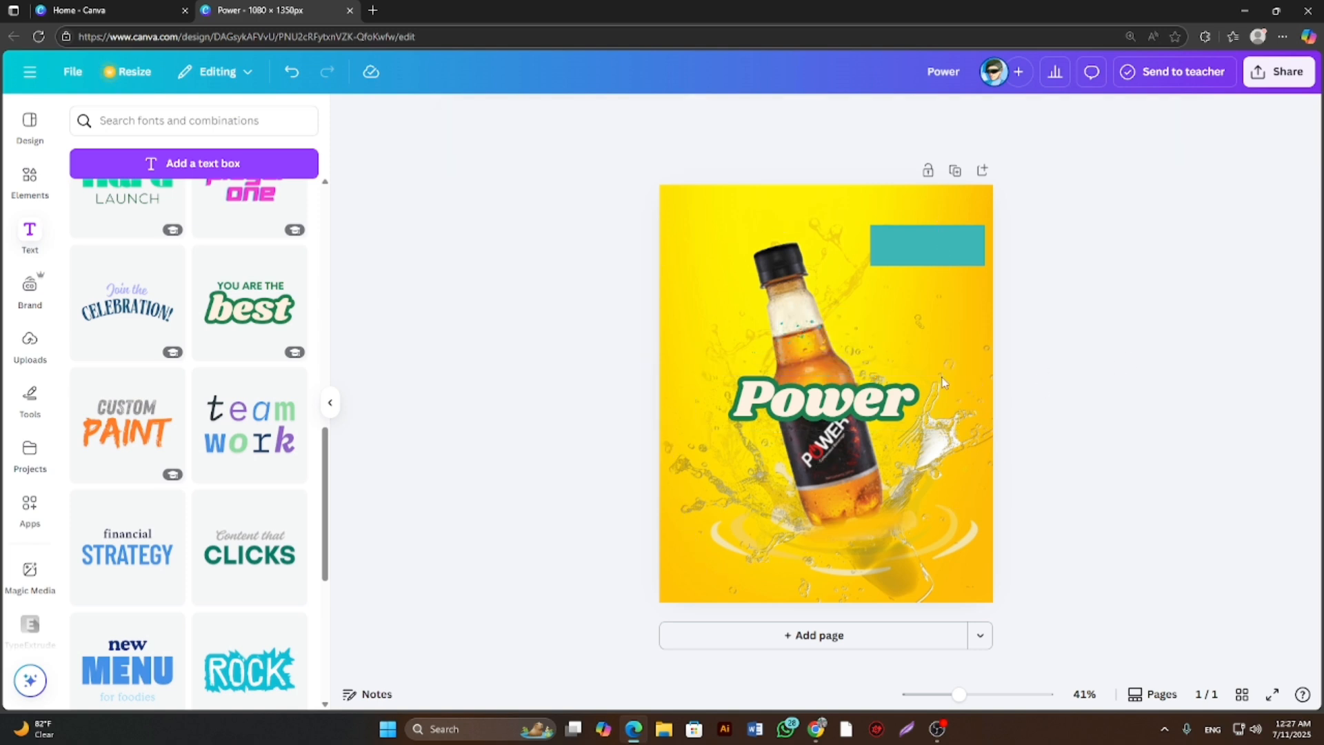
{"action": "left_click_drag", "start_coordinate": [836, 397], "coordinate": [952, 350]}
{"action": "left_click", "coordinate": [946, 262]}
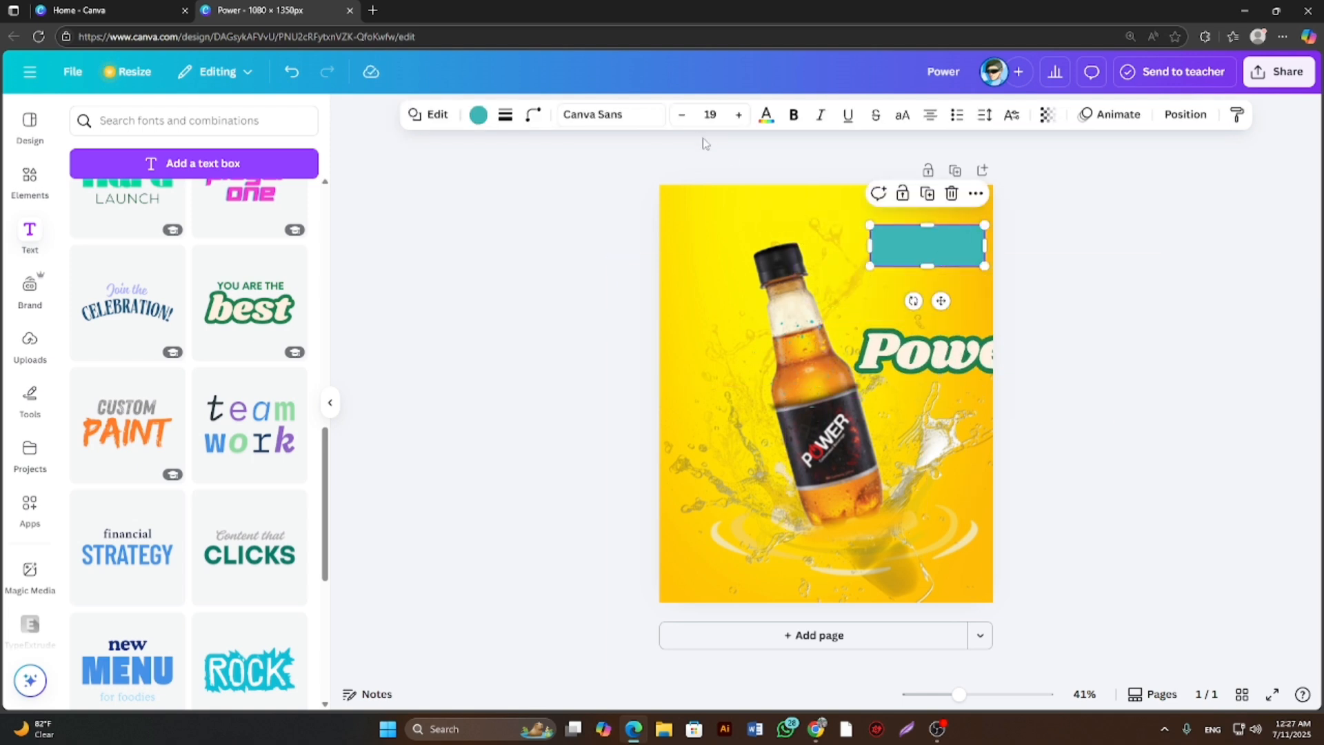
{"action": "left_click", "coordinate": [768, 121]}
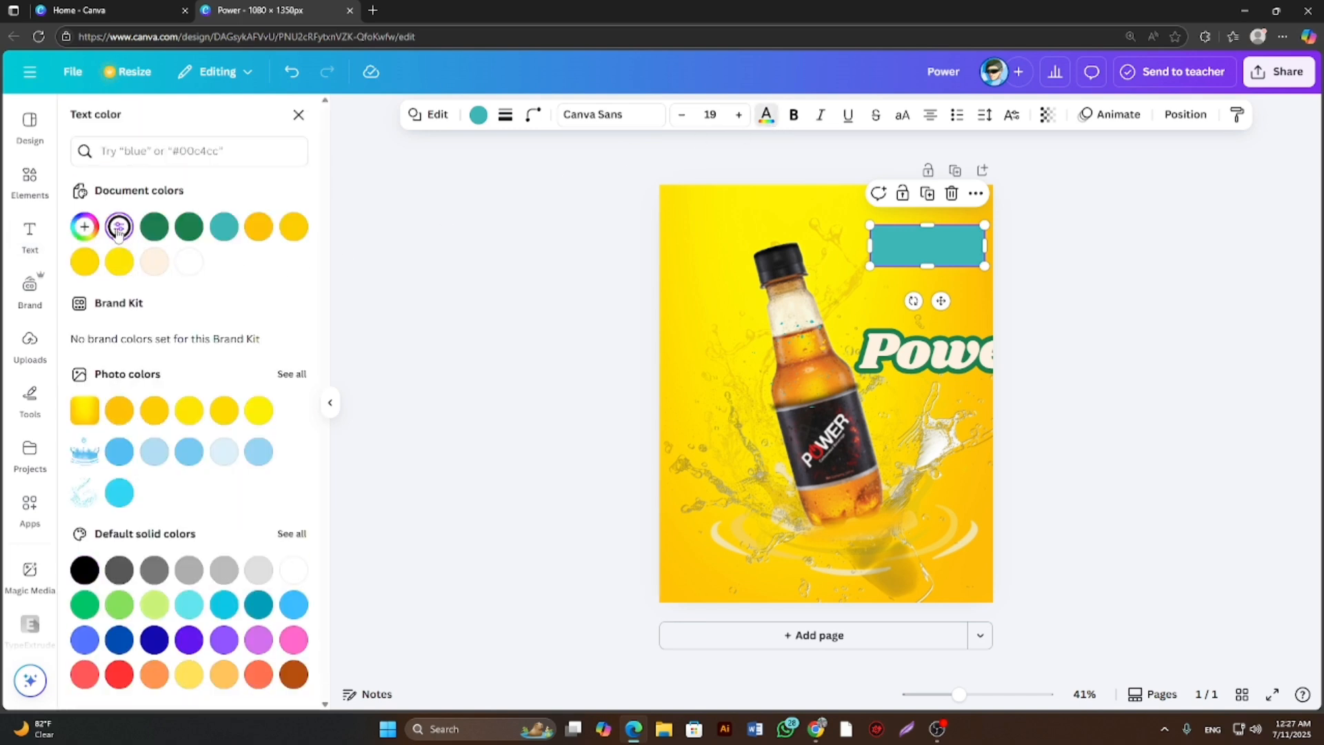
{"action": "left_click", "coordinate": [929, 246]}
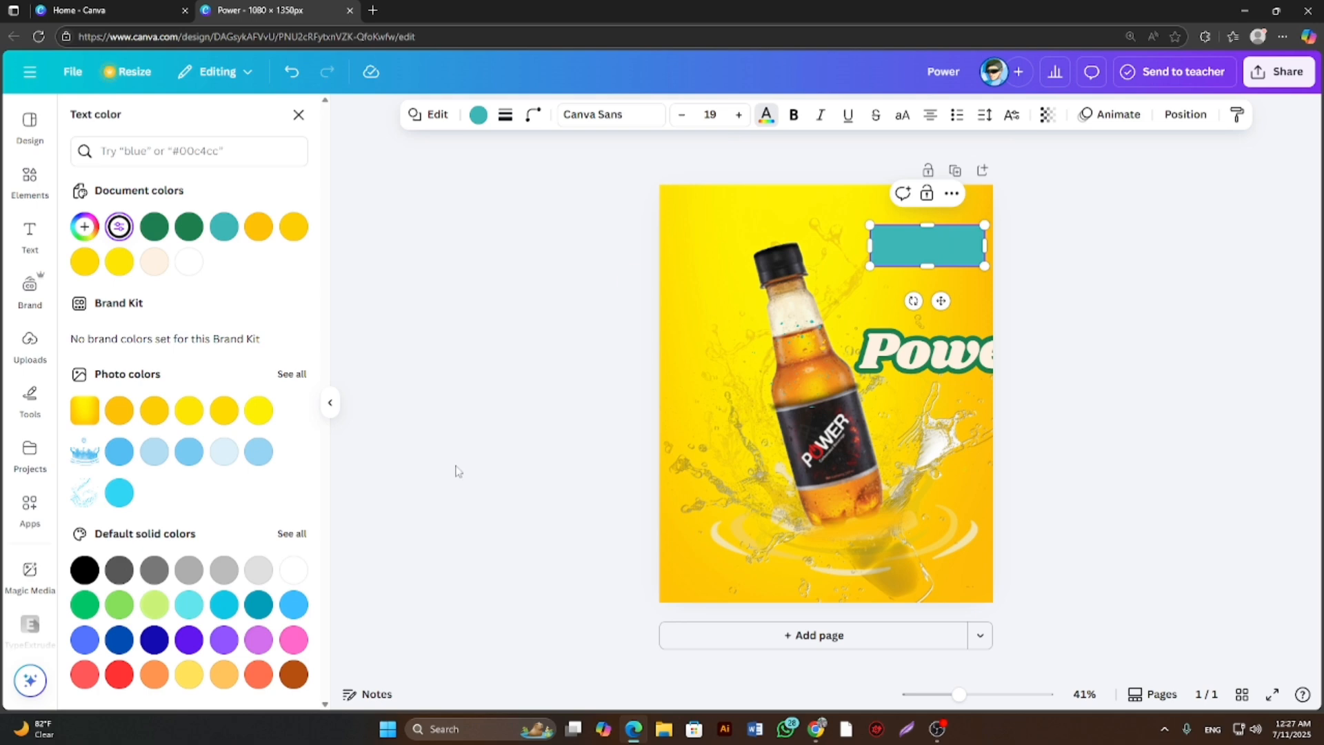
{"action": "left_click", "coordinate": [84, 569]}
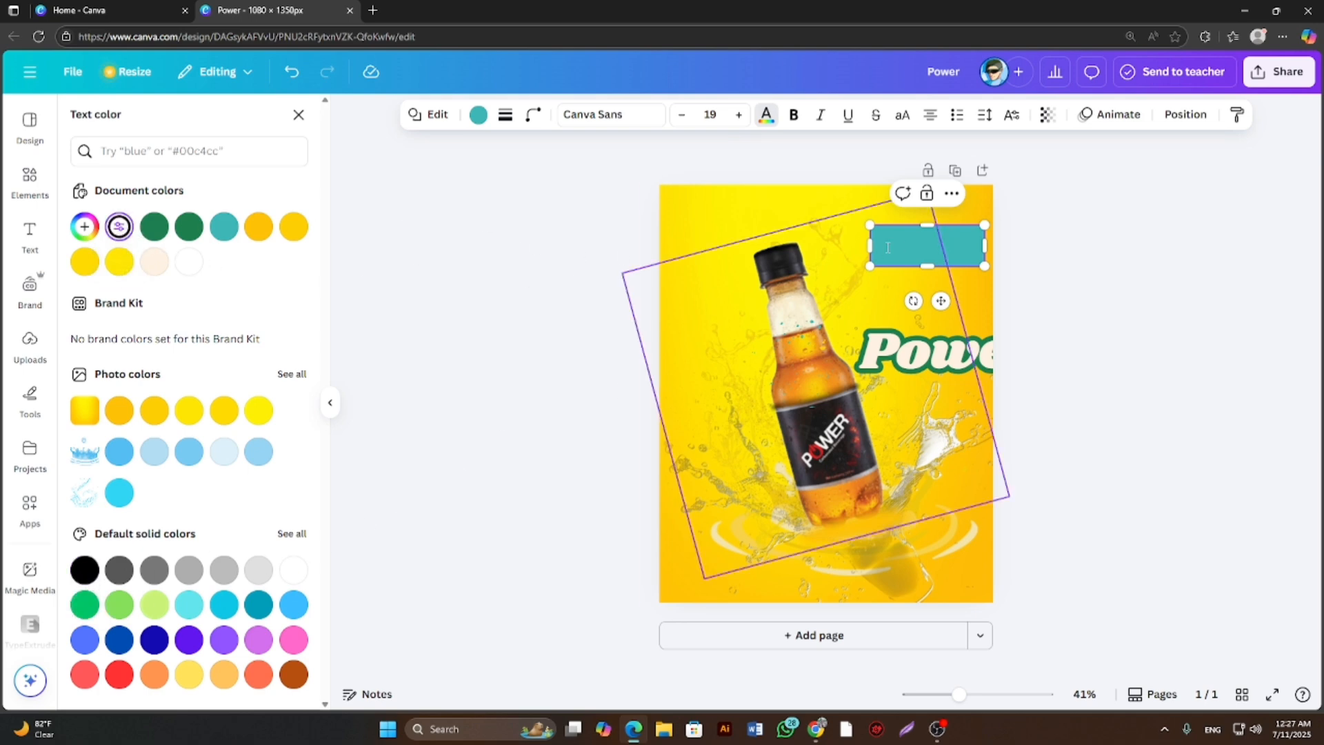
{"action": "key", "text": "Escape"}
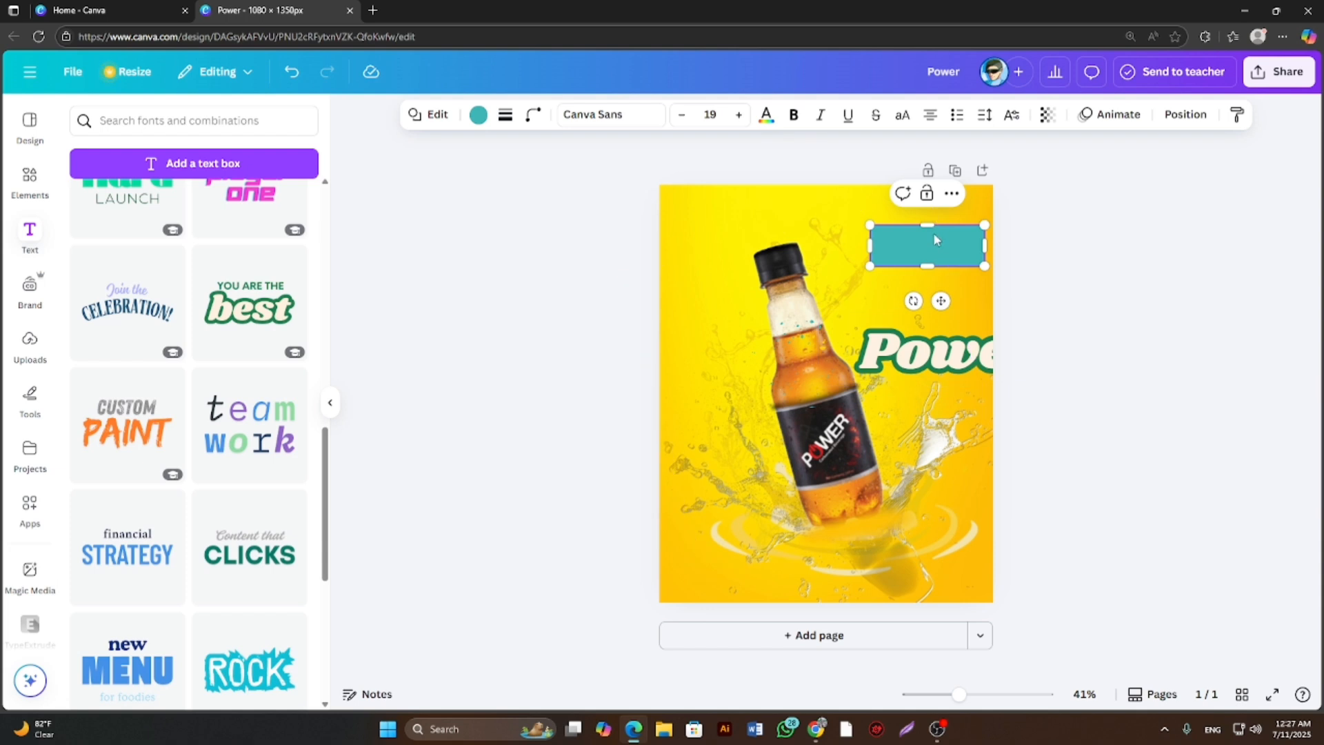
Shift the teal rectangle slightly left, then place the Power text over it and shrink the text to size 76.8.
{"action": "left_click_drag", "start_coordinate": [933, 233], "coordinate": [922, 233]}
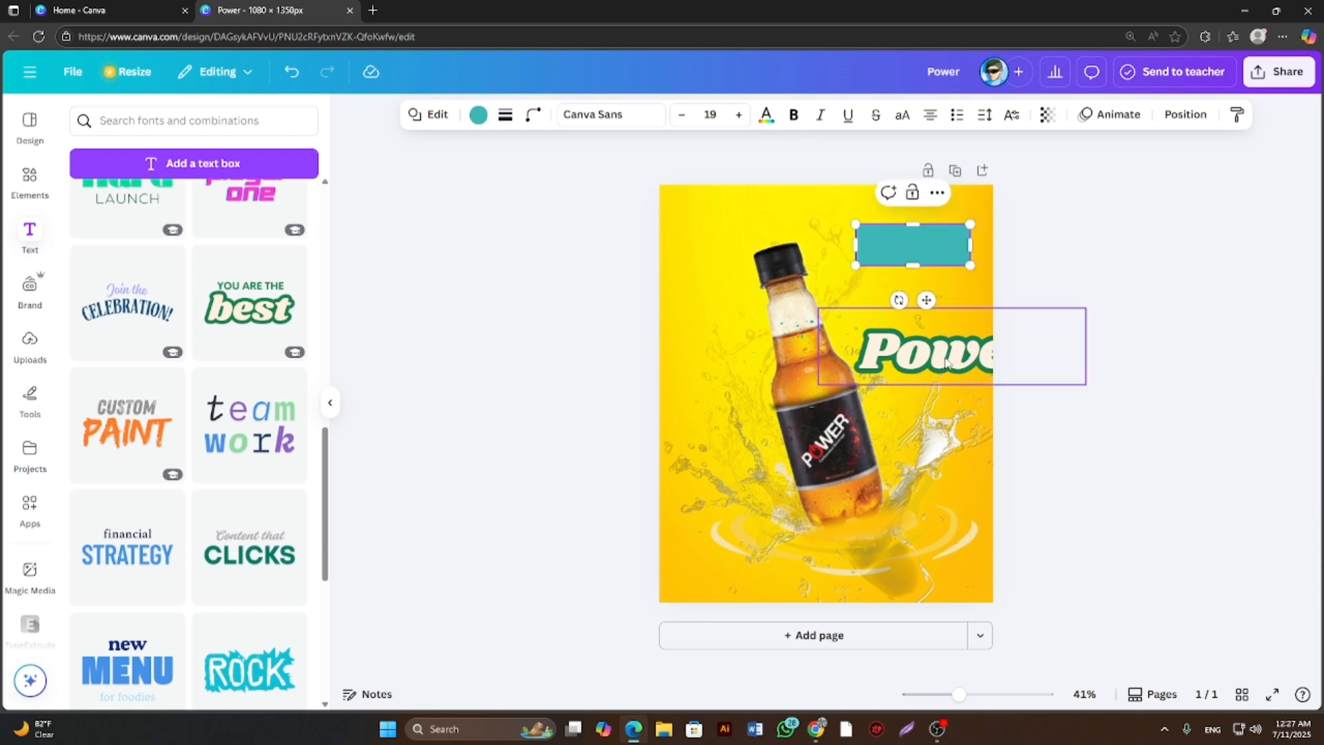
{"action": "left_click_drag", "start_coordinate": [945, 364], "coordinate": [928, 252]}
{"action": "left_click_drag", "start_coordinate": [1064, 284], "coordinate": [989, 274]}
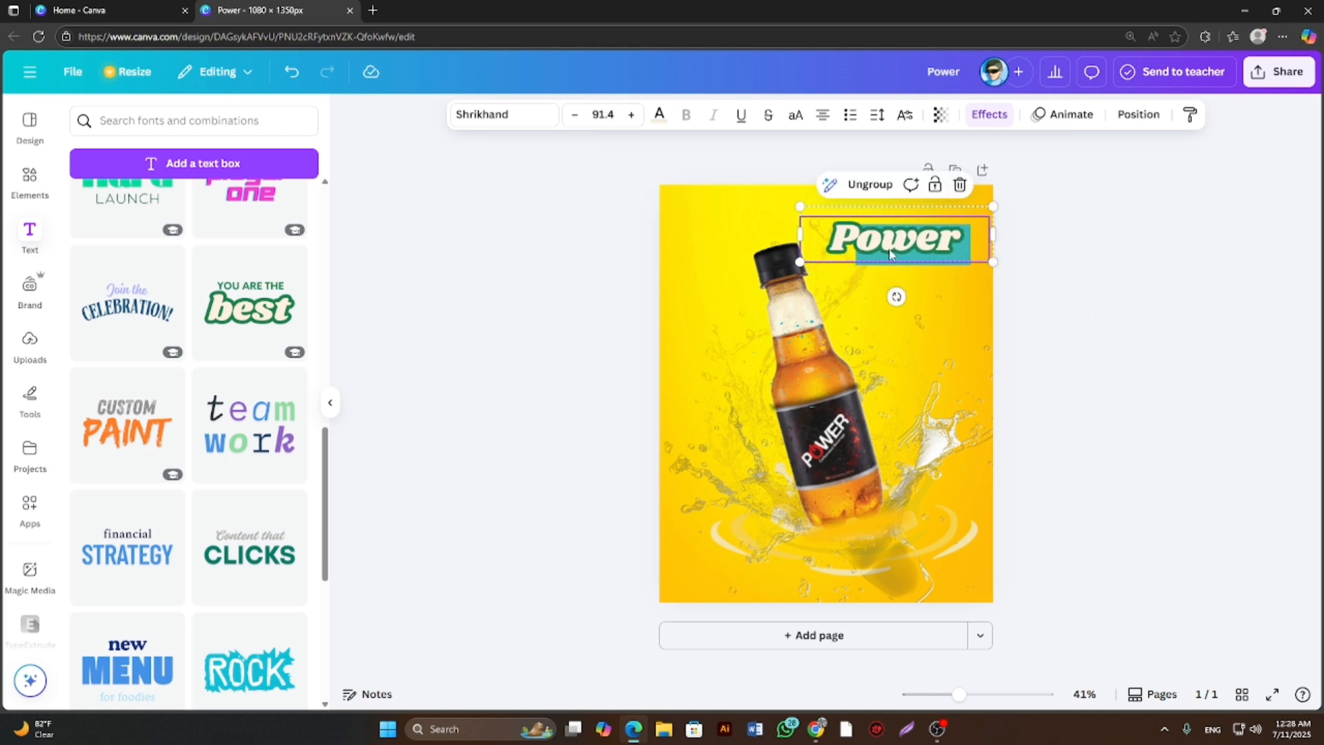
{"action": "left_click_drag", "start_coordinate": [887, 250], "coordinate": [902, 253]}
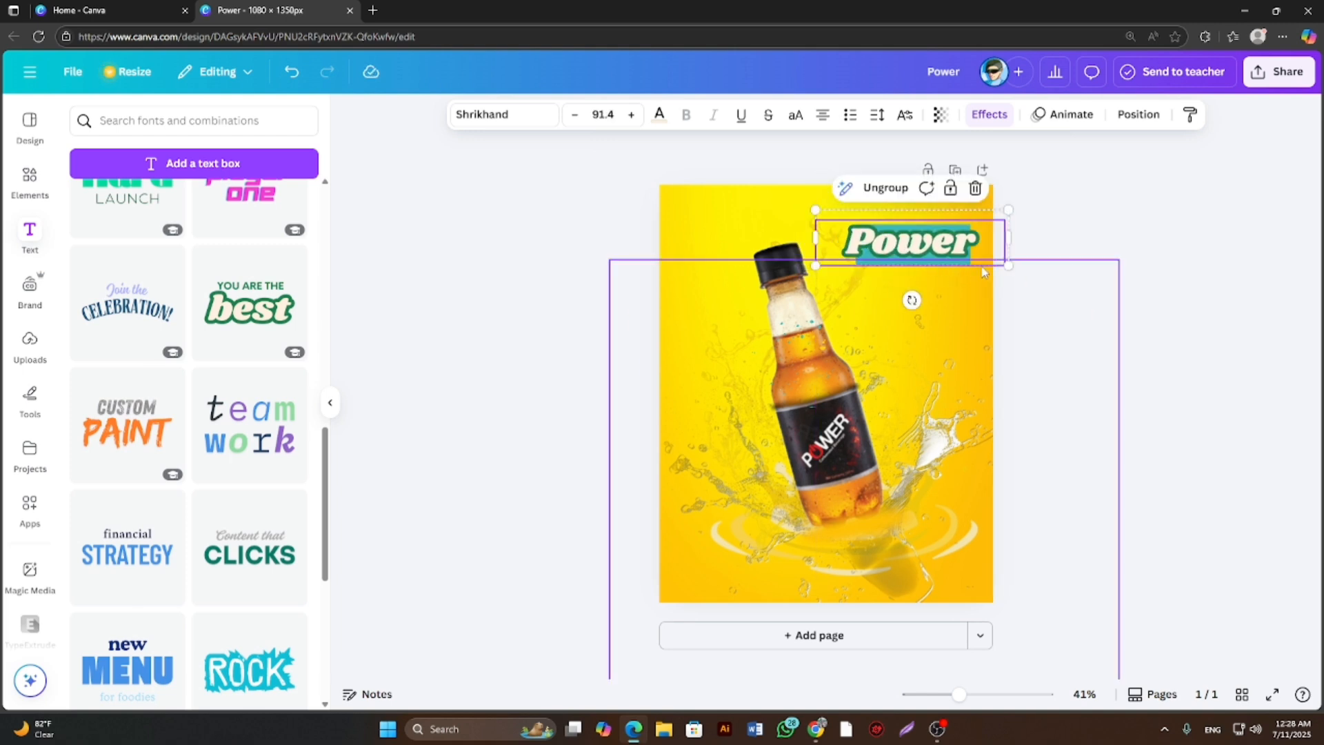
{"action": "left_click_drag", "start_coordinate": [1008, 264], "coordinate": [926, 249]}
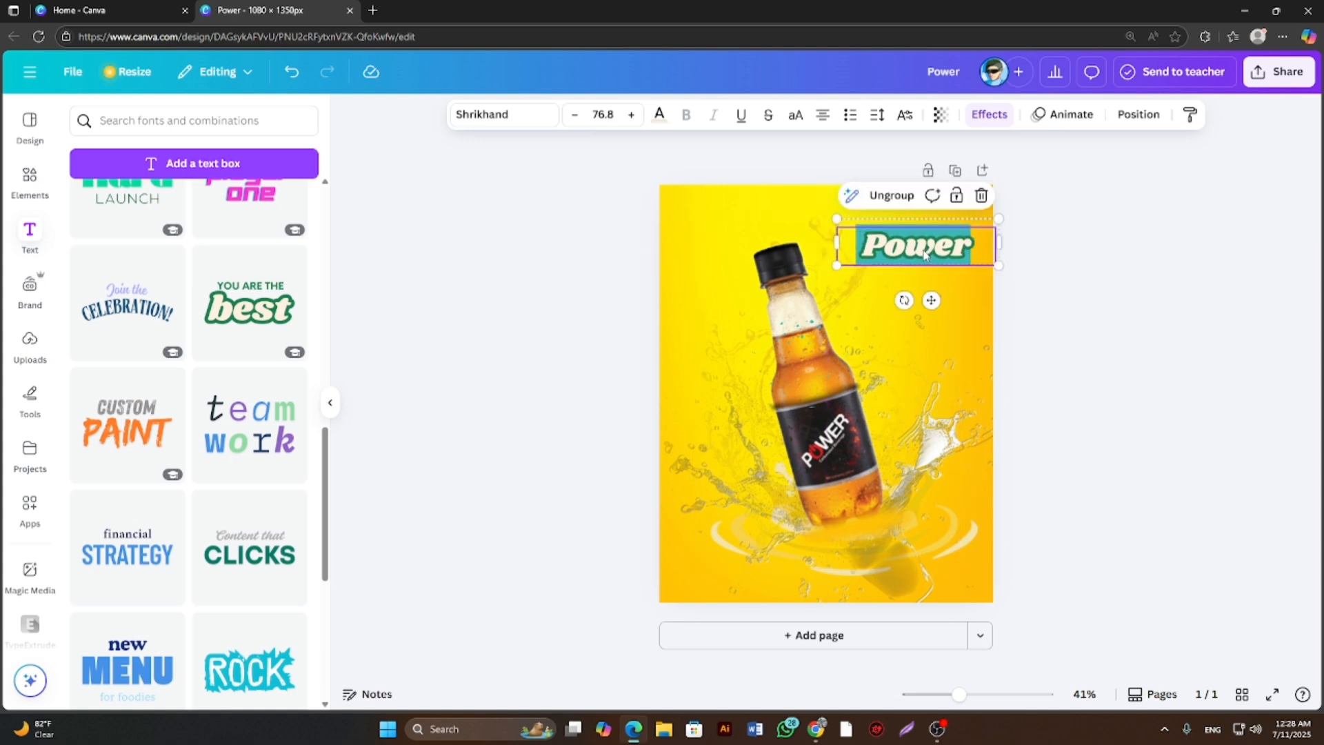
Add a round starburst badge shape, color it black, and place it just below the Power banner.
{"action": "left_click", "coordinate": [28, 194]}
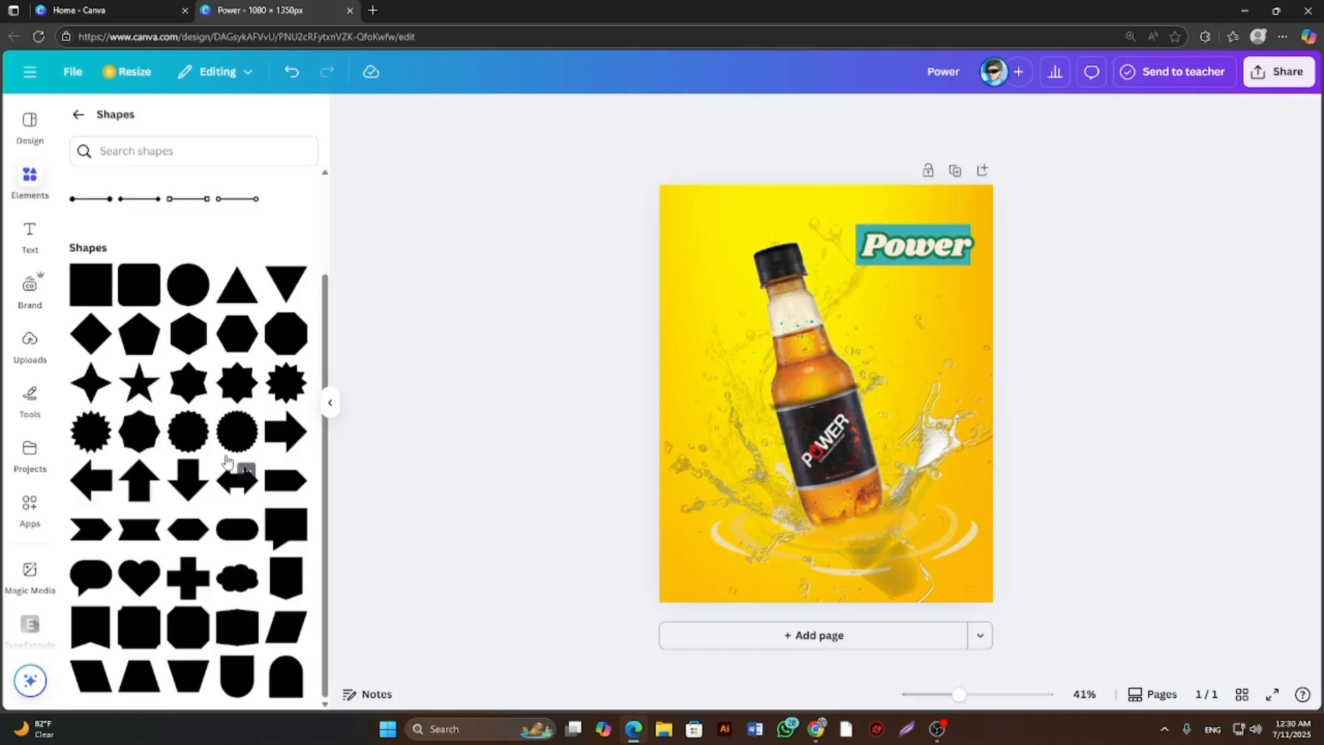
{"action": "left_click_drag", "start_coordinate": [188, 433], "coordinate": [908, 324]}
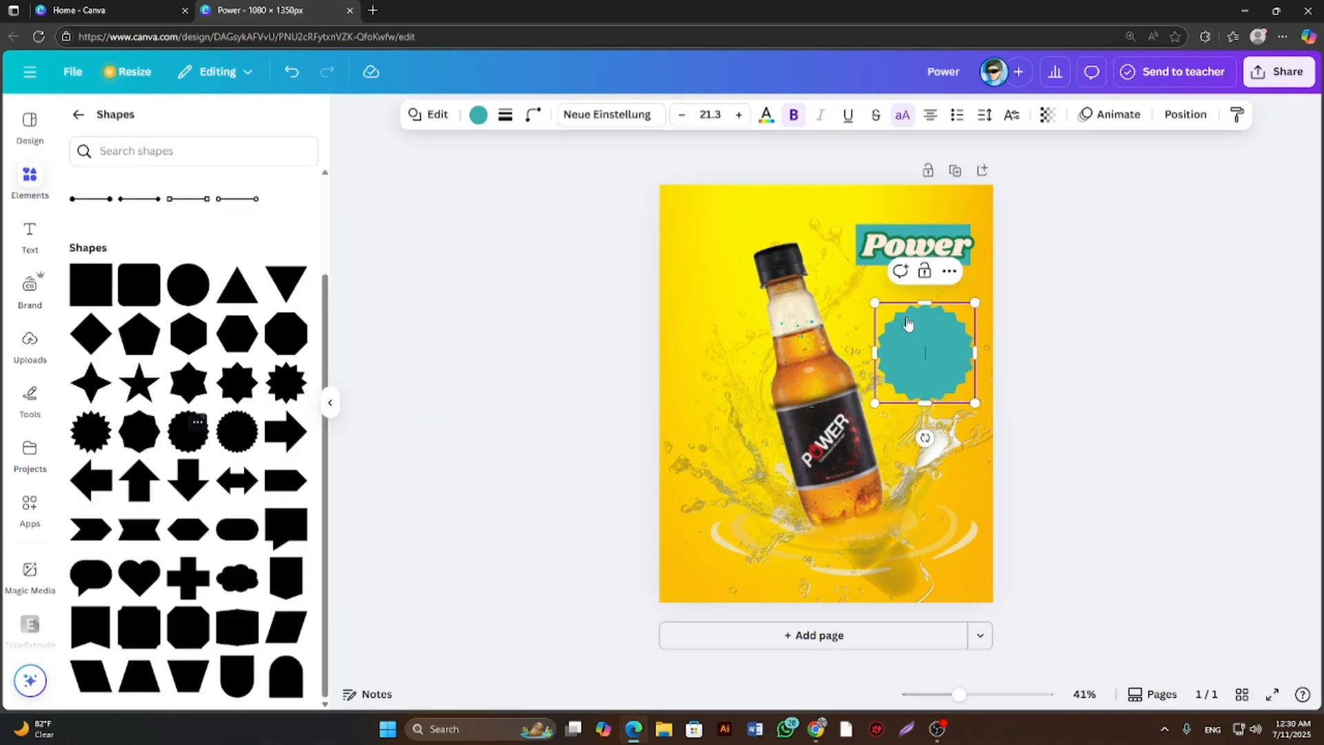
{"action": "left_click", "coordinate": [478, 123]}
{"action": "left_click", "coordinate": [154, 226]}
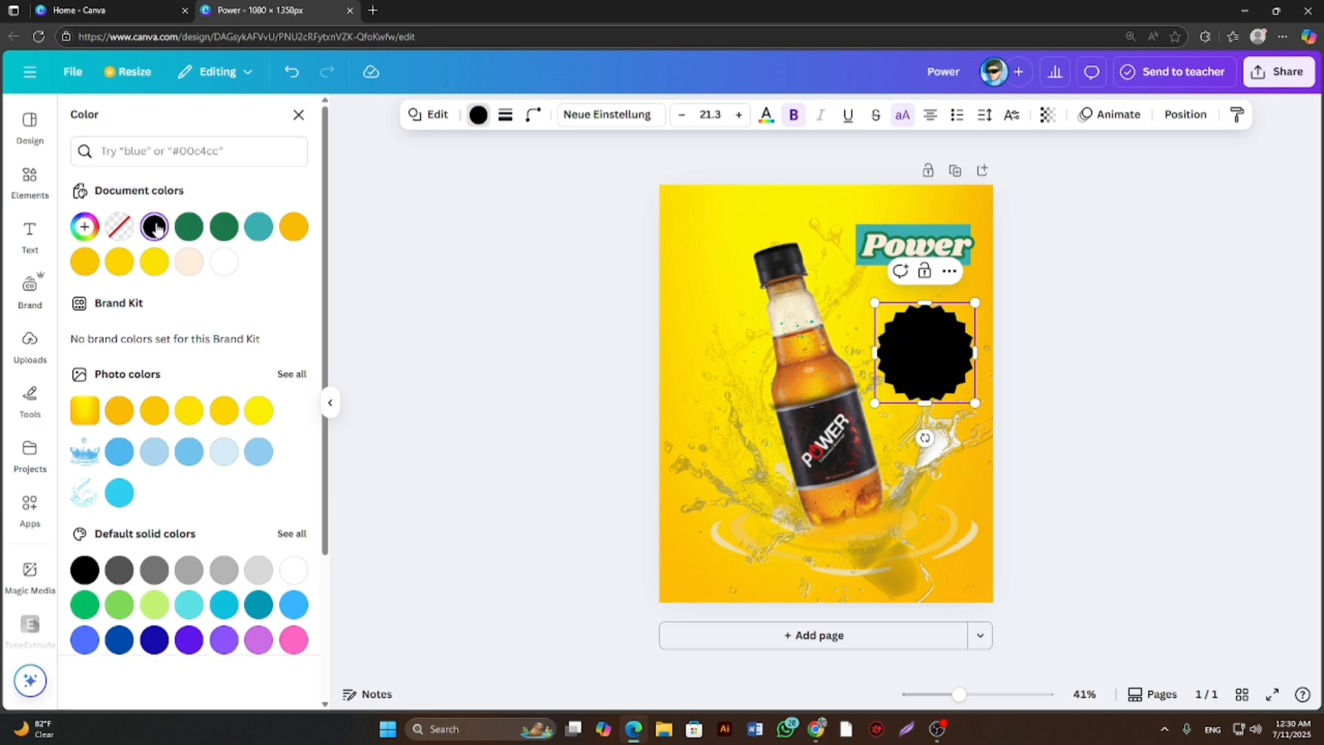
{"action": "left_click_drag", "start_coordinate": [905, 341], "coordinate": [905, 317]}
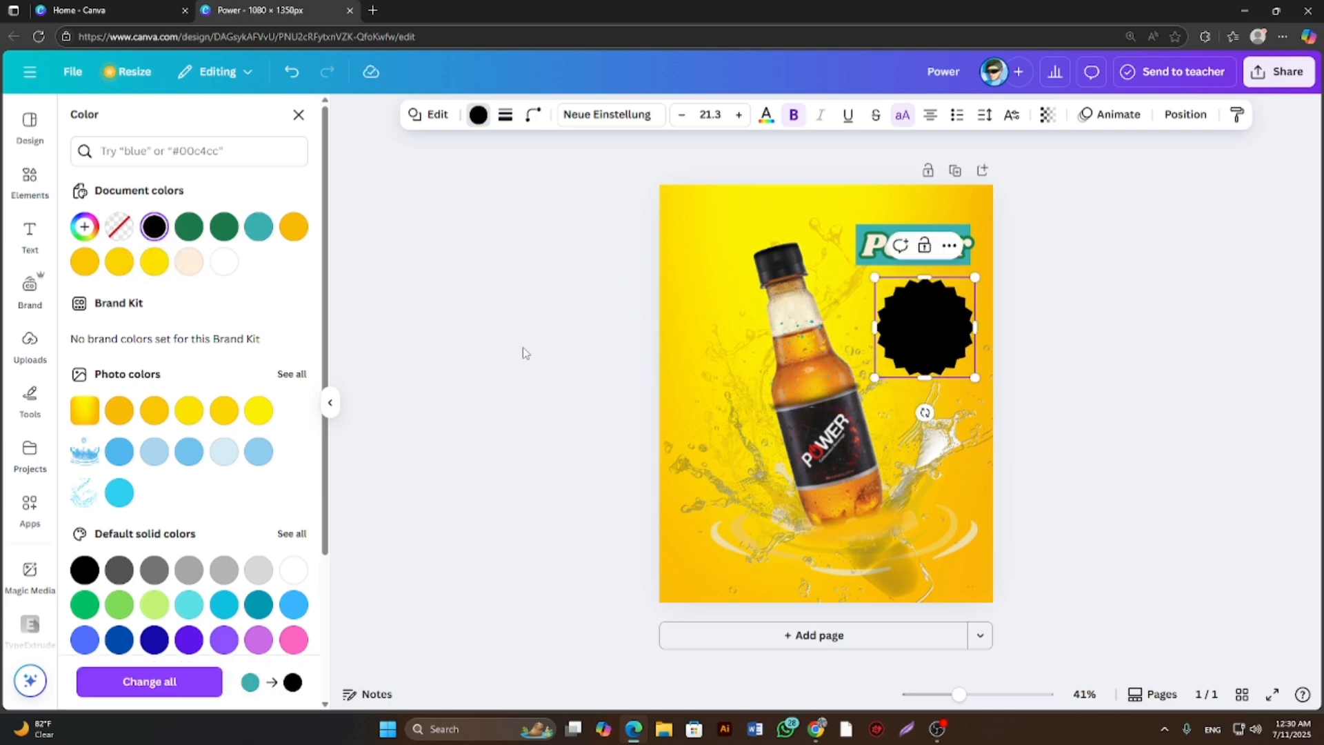
Add a heading text box reading "30Tk" just below the black starburst badge.
{"action": "left_click", "coordinate": [29, 238]}
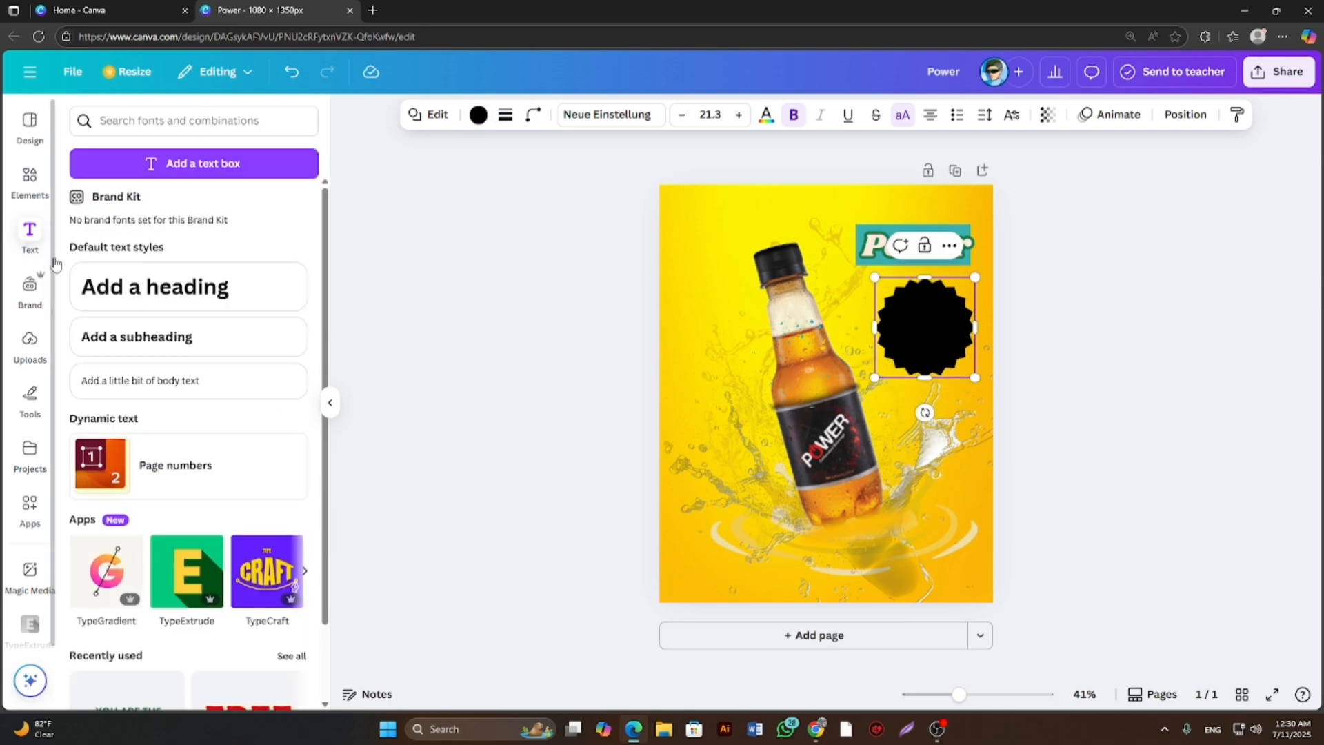
{"action": "left_click", "coordinate": [192, 289]}
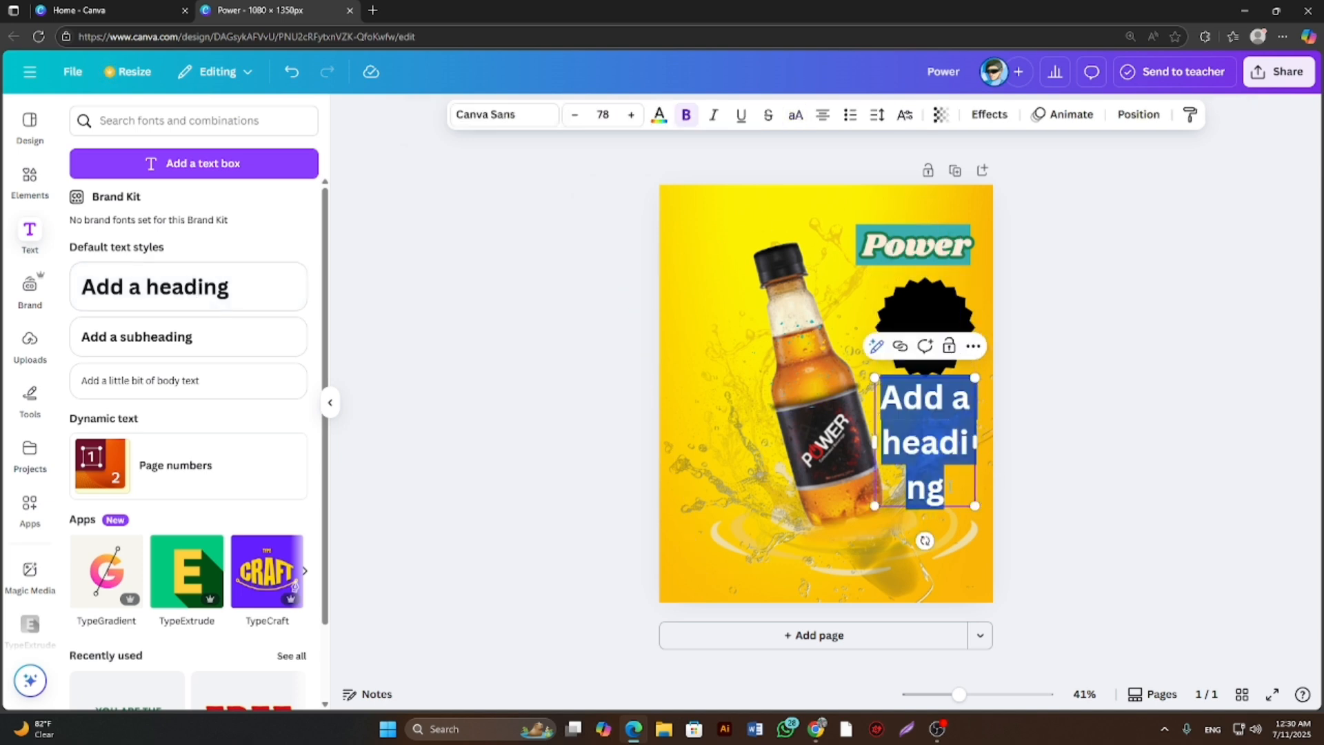
{"action": "left_click", "coordinate": [952, 486]}
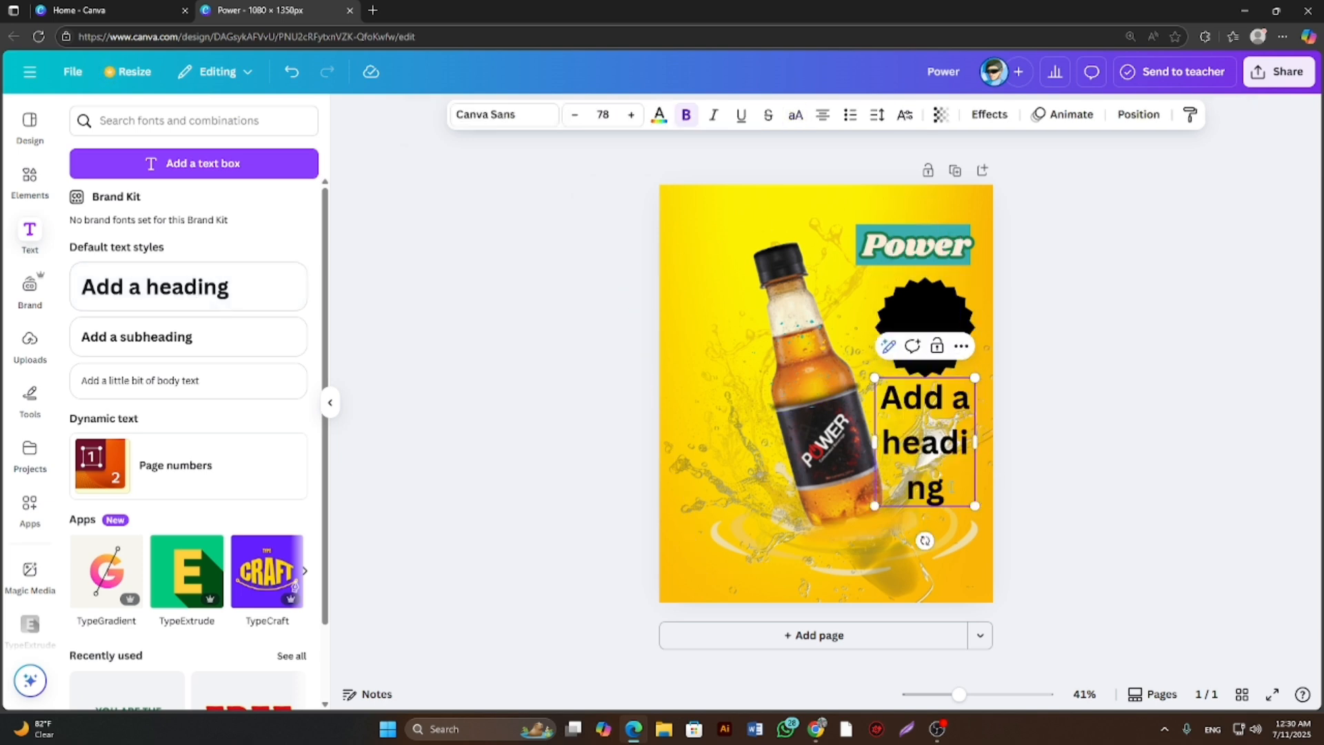
{"action": "key", "text": "BackSpace"}
{"action": "key", "text": "BackSpace"}
{"action": "key", "text": "BackSpace"}
{"action": "key", "text": "BackSpace"}
{"action": "key", "text": "BackSpace"}
{"action": "key", "text": "BackSpace"}
{"action": "key", "text": "BackSpace"}
{"action": "key", "text": "BackSpace"}
{"action": "key", "text": "BackSpace"}
{"action": "key", "text": "BackSpace"}
{"action": "key", "text": "BackSpace"}
{"action": "key", "text": "BackSpace"}
{"action": "key", "text": "BackSpace"}
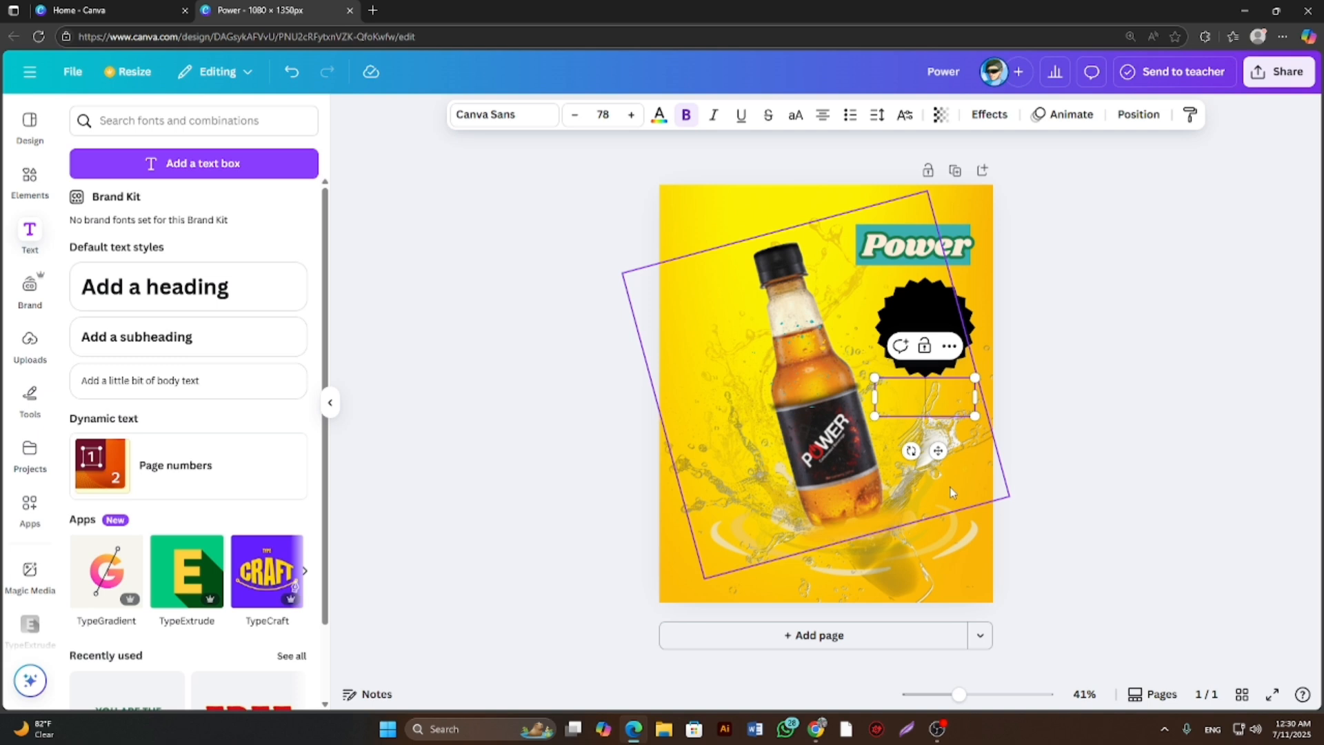
{"action": "type", "text": "30"}
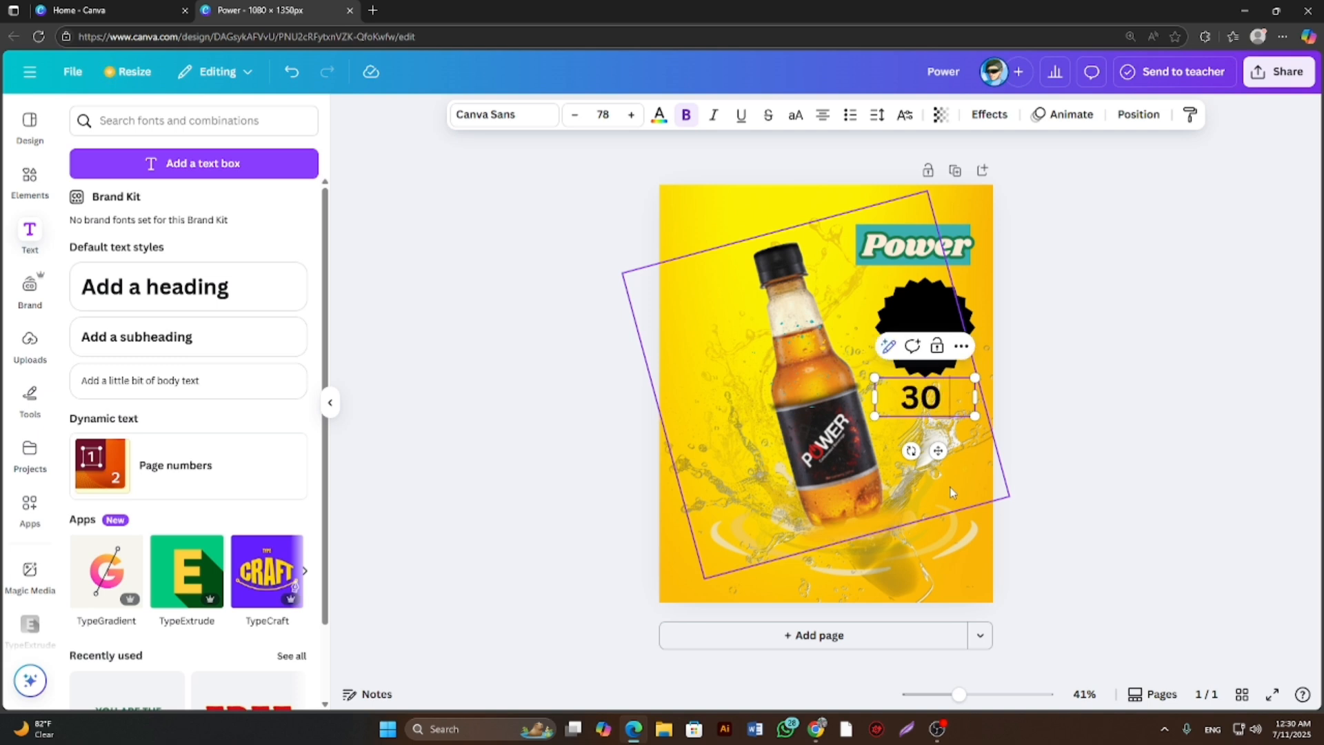
{"action": "type", "text": " t"}
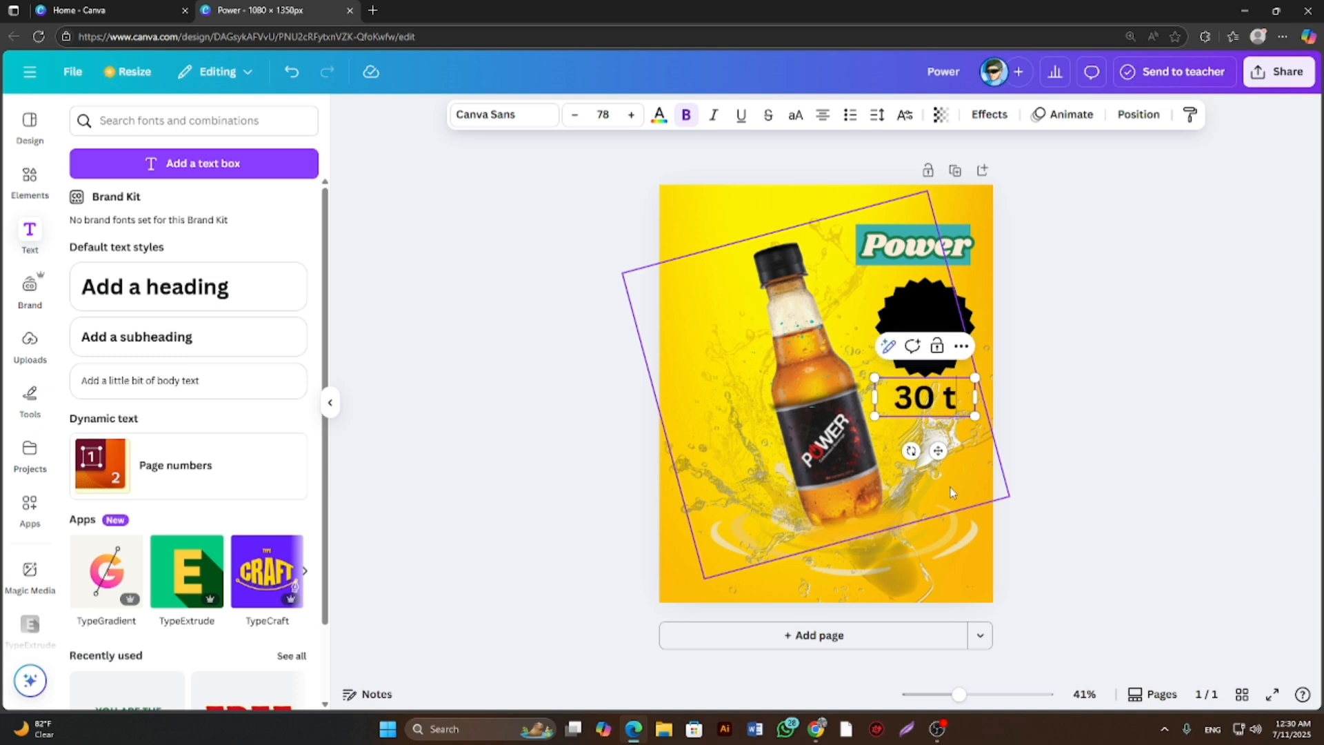
{"action": "key", "text": "BackSpace"}
{"action": "key", "text": "BackSpace"}
{"action": "type", "text": "t"}
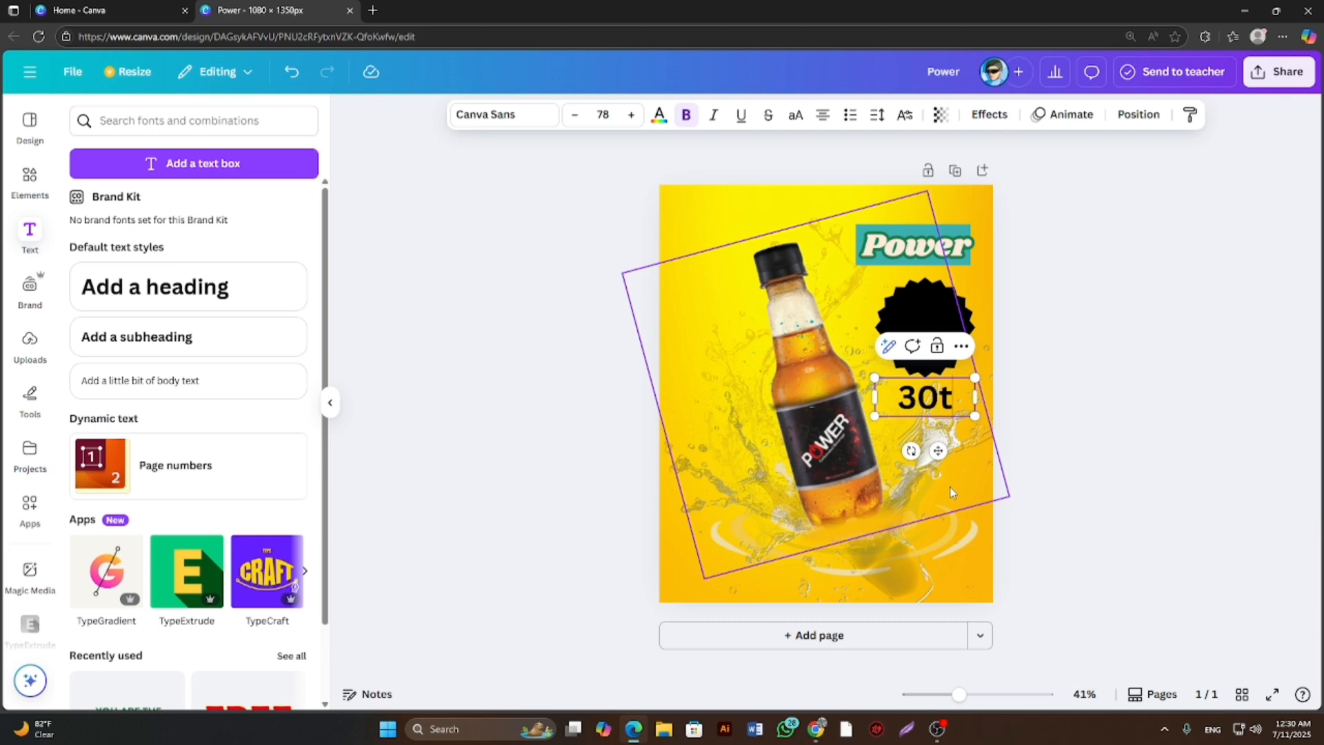
{"action": "key", "text": "BackSpace"}
{"action": "type", "text": "T"}
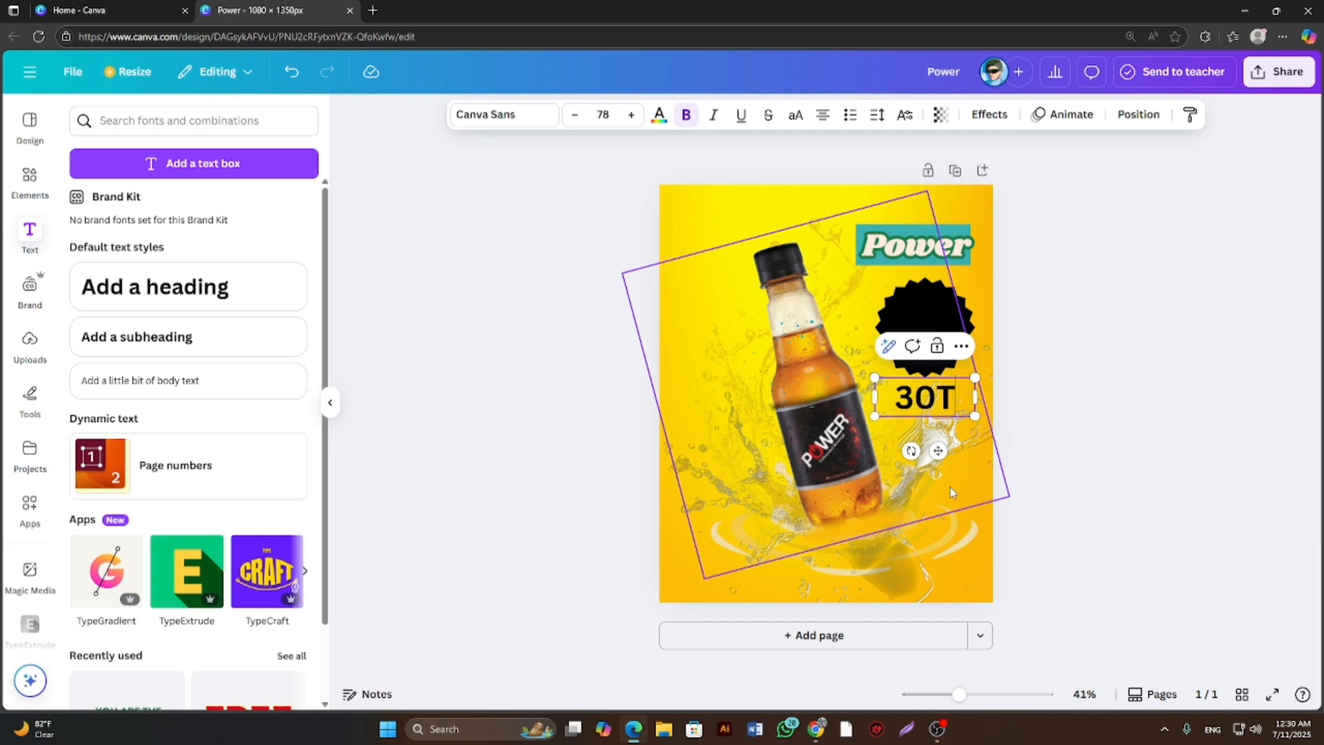
{"action": "type", "text": "k"}
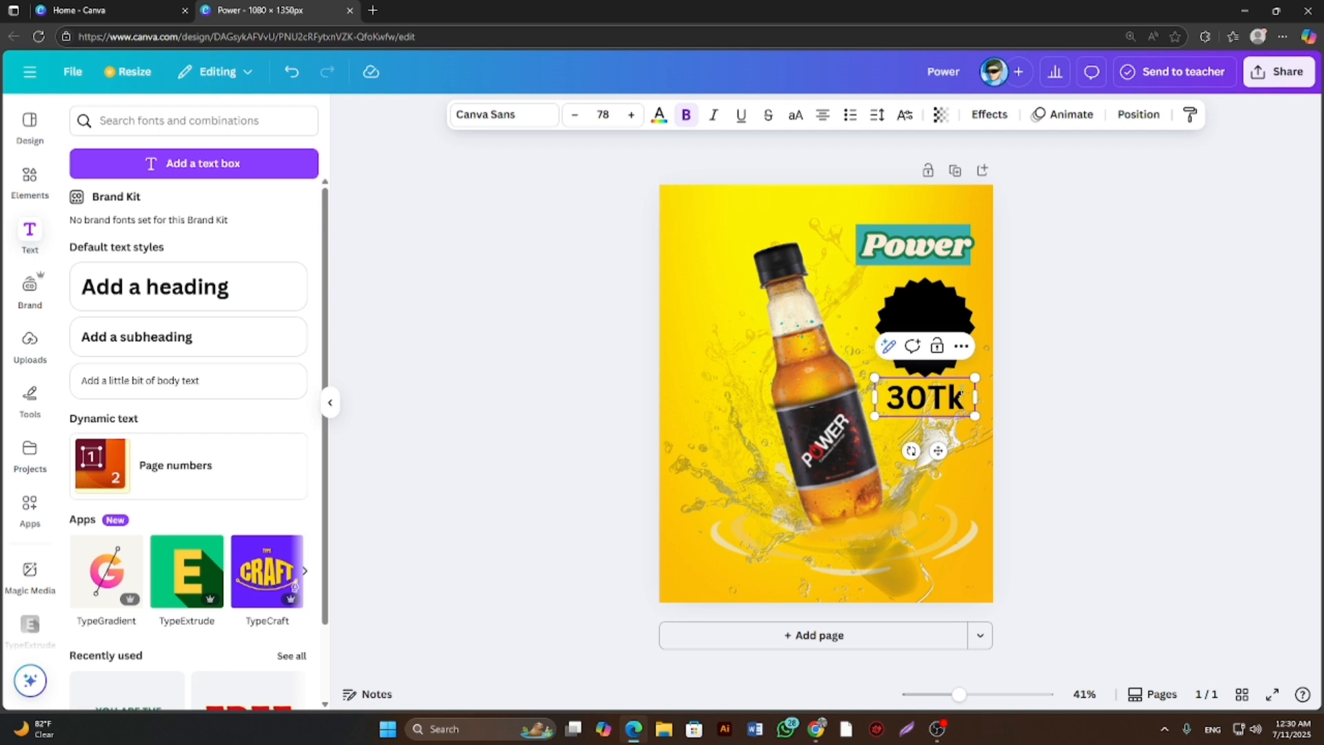
Color the whole 30Tk text white (#ffffff).
{"action": "key", "text": "shift+Left"}
{"action": "key", "text": "shift+Left"}
{"action": "key", "text": "shift+Left"}
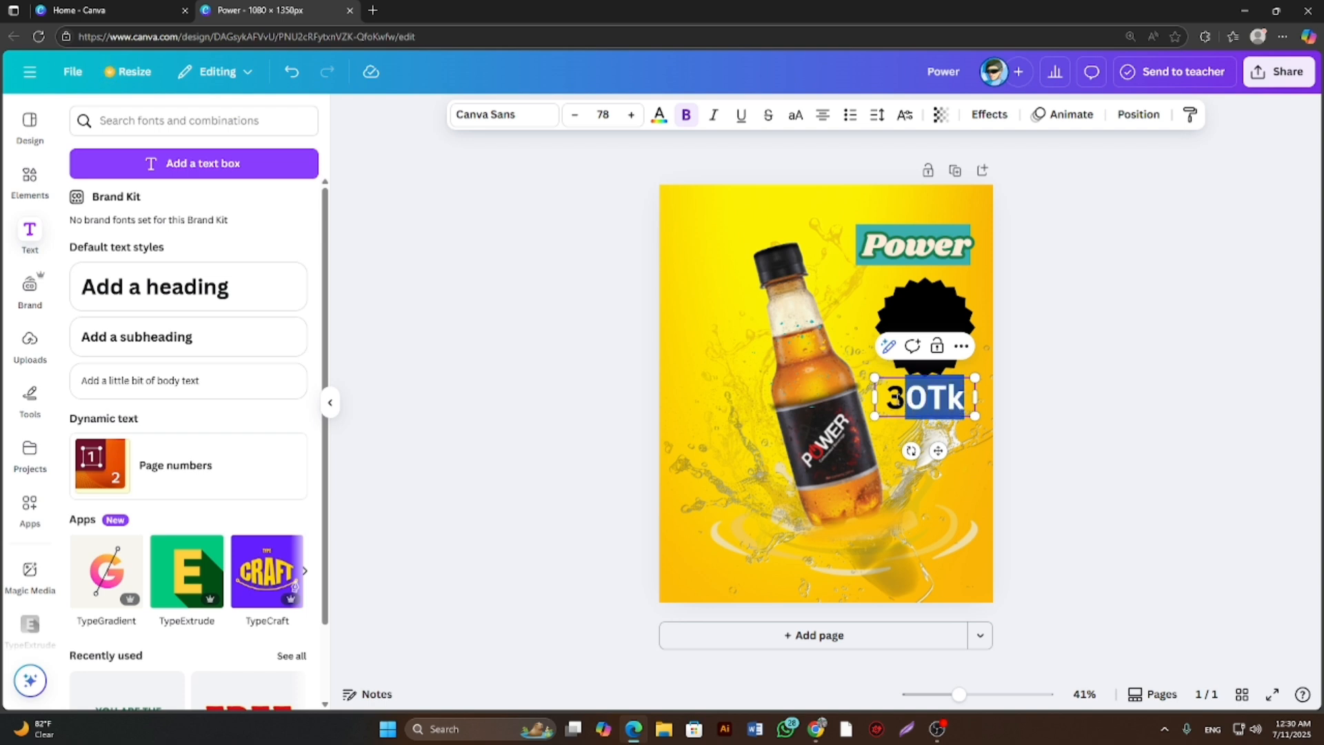
{"action": "key", "text": "shift+Left"}
{"action": "left_click", "coordinate": [658, 117]}
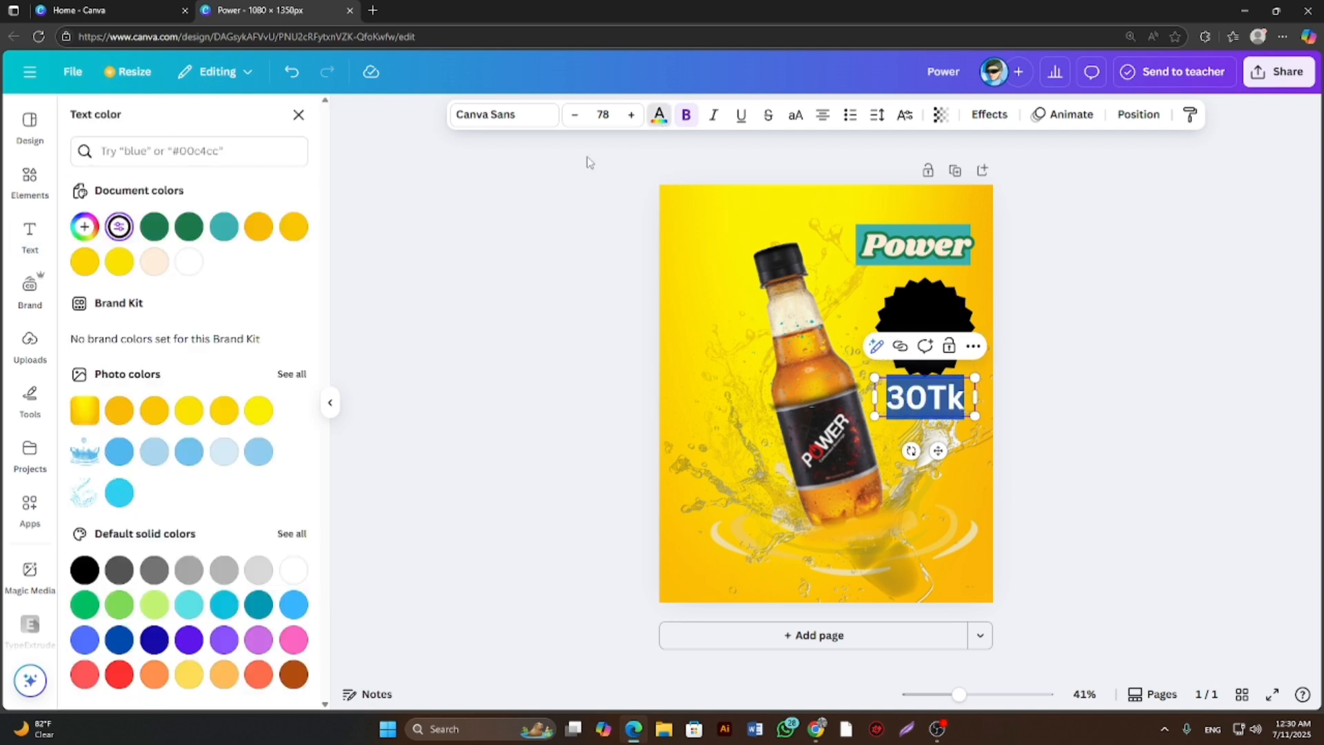
{"action": "left_click", "coordinate": [190, 262]}
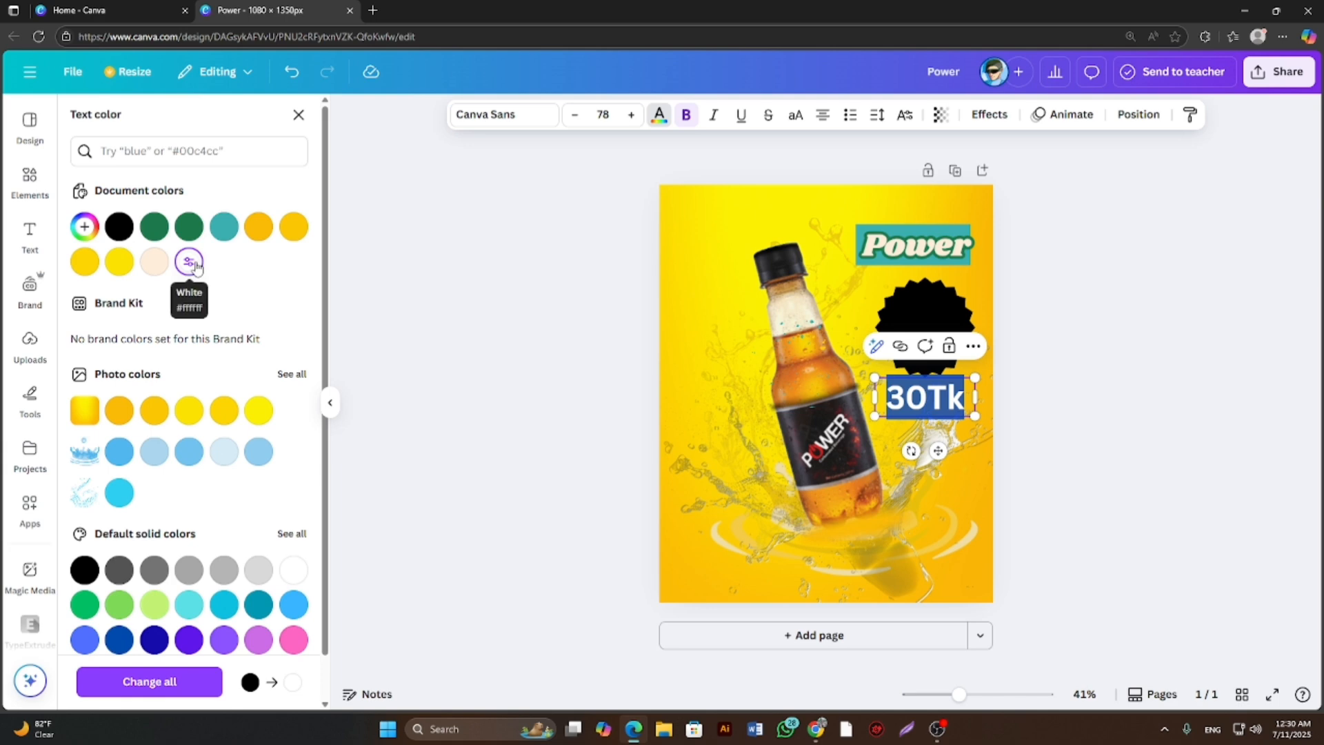
{"action": "left_click", "coordinate": [463, 371]}
{"action": "left_click", "coordinate": [1094, 478]}
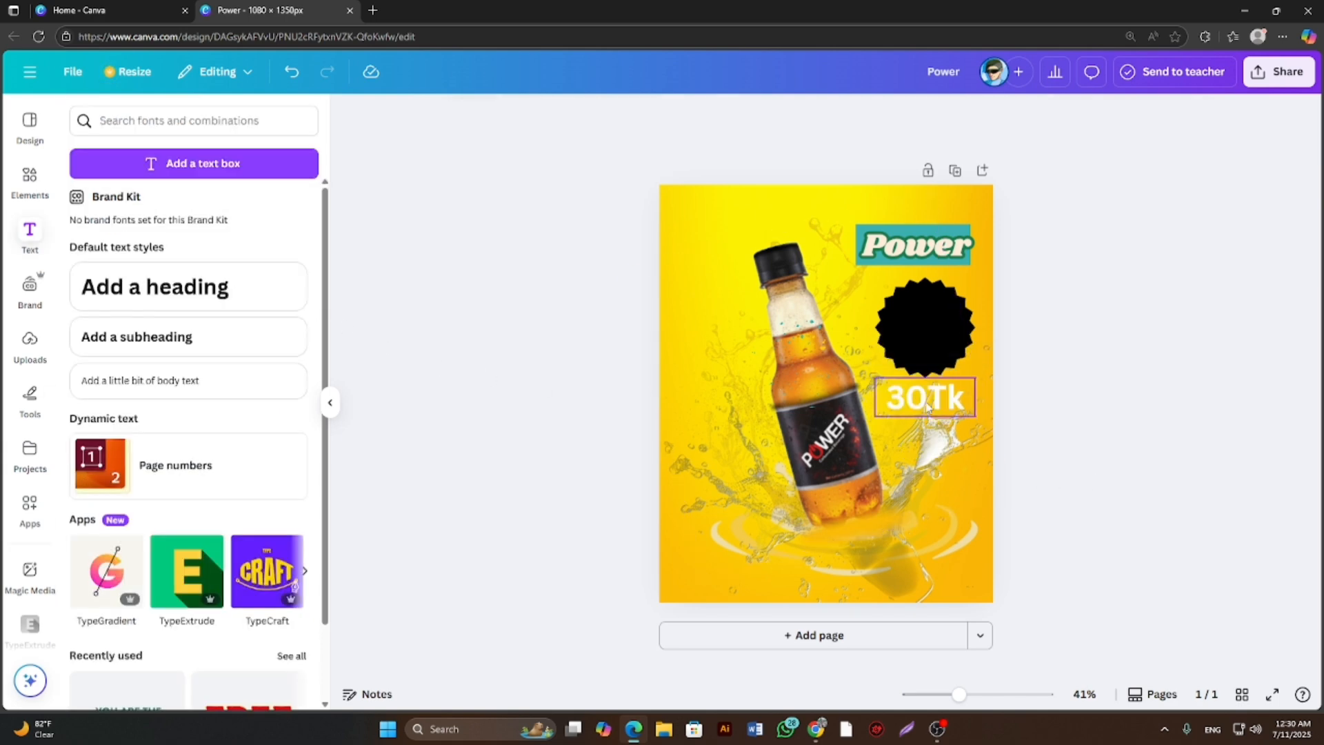
Move the 30Tk text onto the black starburst badge, shrink it slightly and center it there.
{"action": "left_click_drag", "start_coordinate": [928, 407], "coordinate": [924, 338]}
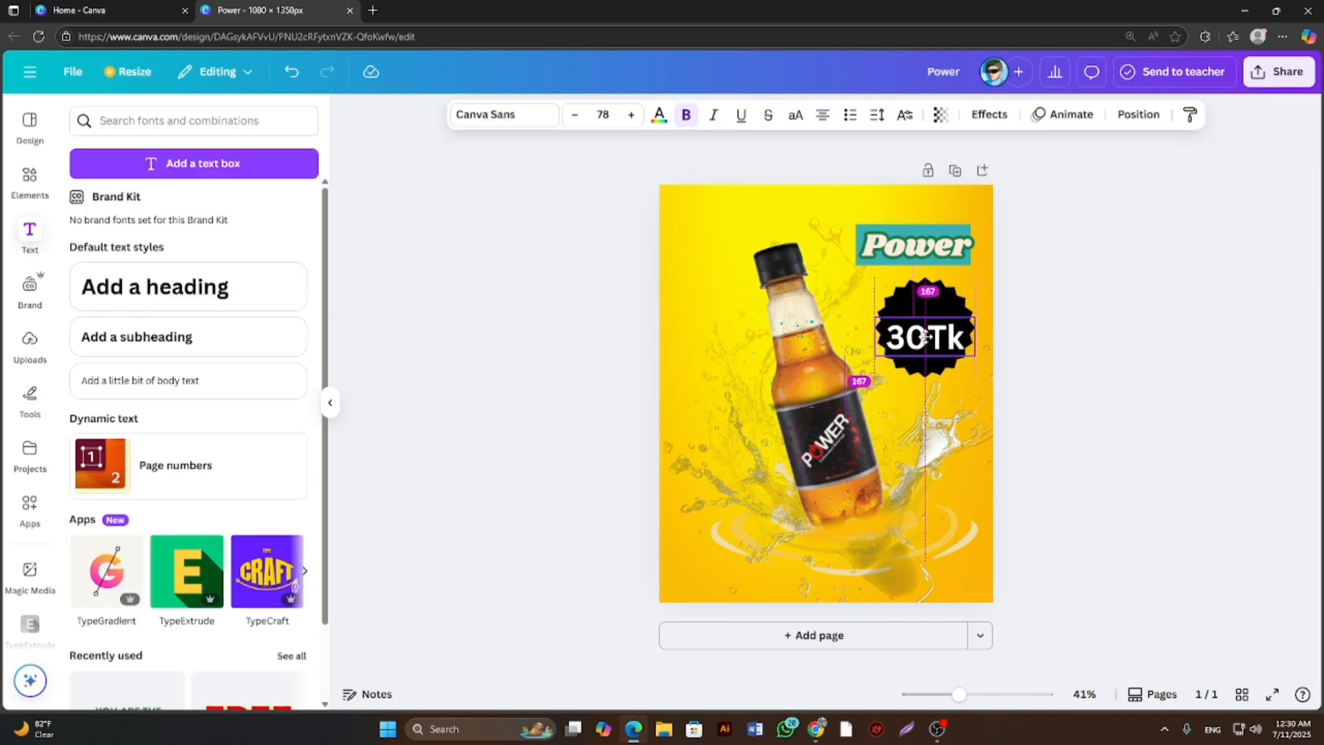
{"action": "left_click", "coordinate": [1128, 361]}
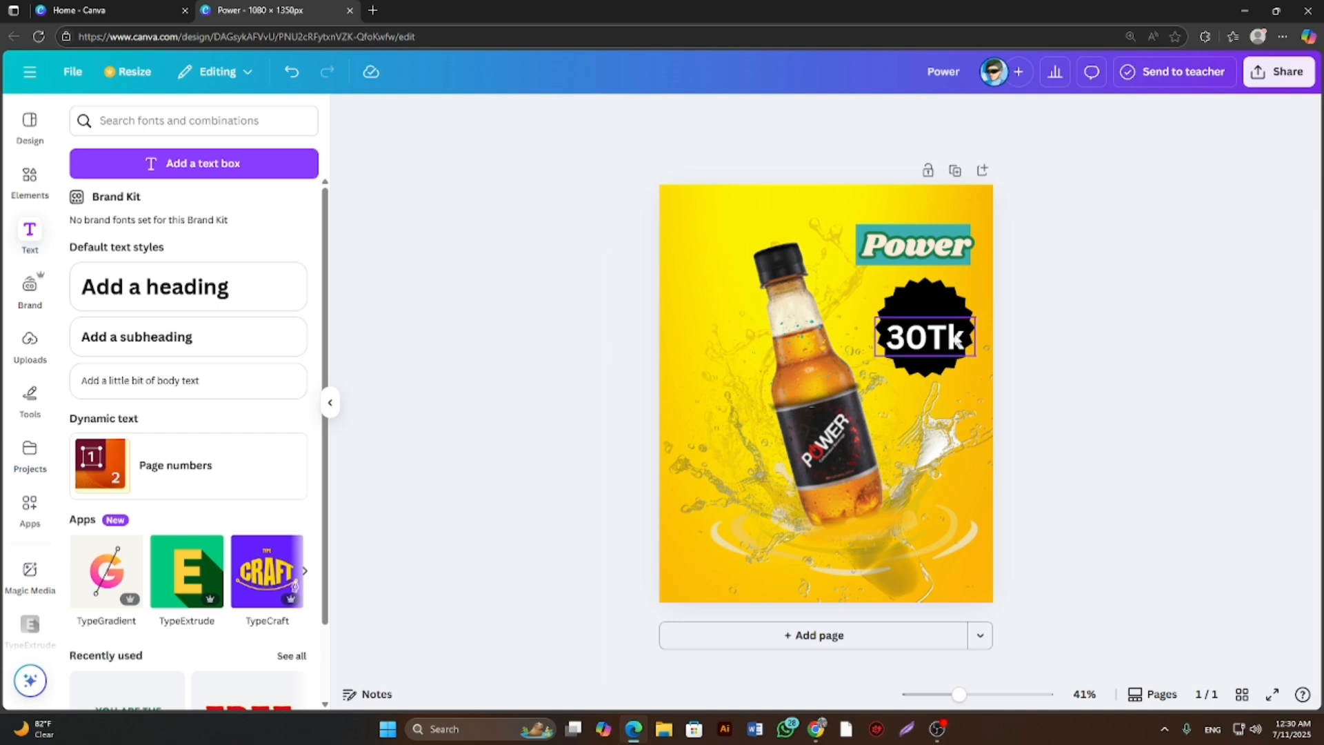
{"action": "mouse_move", "coordinate": [933, 339]}
{"action": "left_mouse_down"}
{"action": "mouse_move", "coordinate": [926, 328]}
{"action": "mouse_move", "coordinate": [959, 341]}
{"action": "mouse_move", "coordinate": [936, 332]}
{"action": "left_mouse_up"}
{"action": "left_click", "coordinate": [1061, 353]}
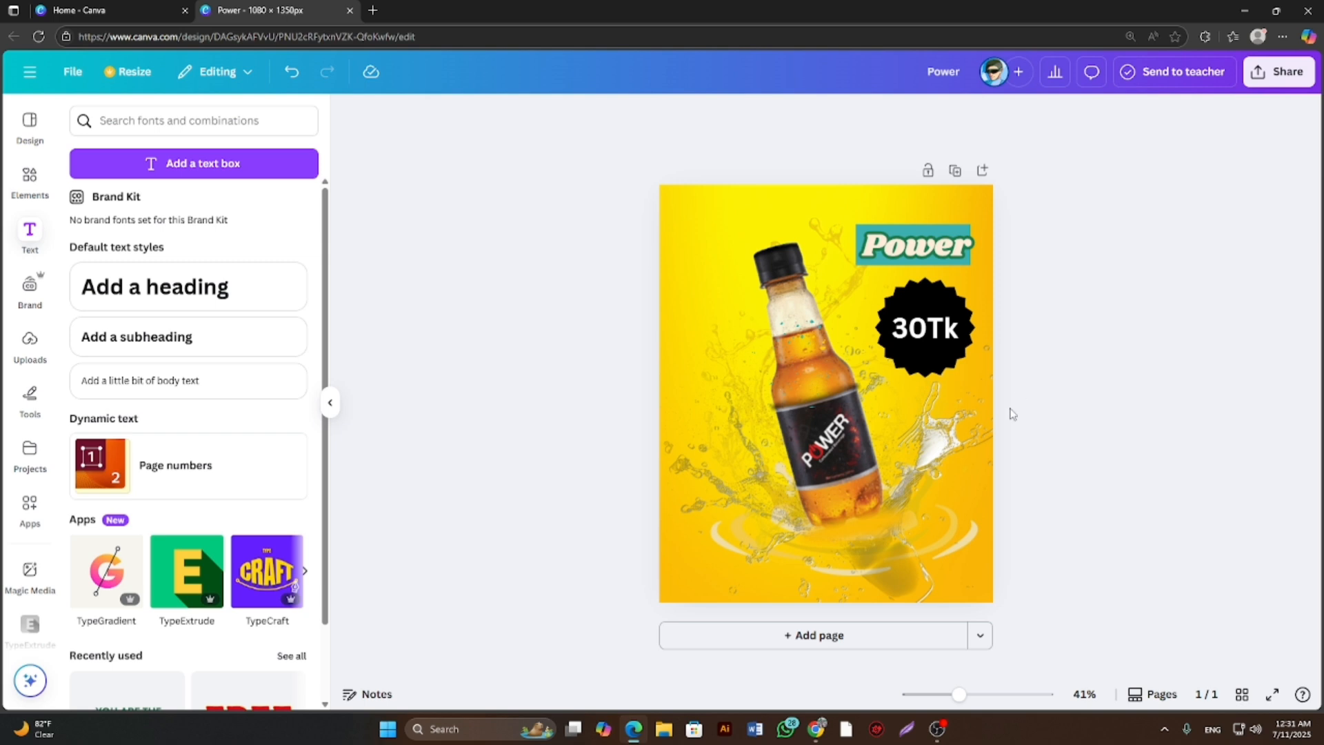
{"action": "mouse_move", "coordinate": [958, 693]}
{"action": "left_mouse_down"}
{"action": "mouse_move", "coordinate": [977, 695]}
{"action": "mouse_move", "coordinate": [975, 717]}
{"action": "mouse_move", "coordinate": [959, 717]}
{"action": "left_mouse_up"}
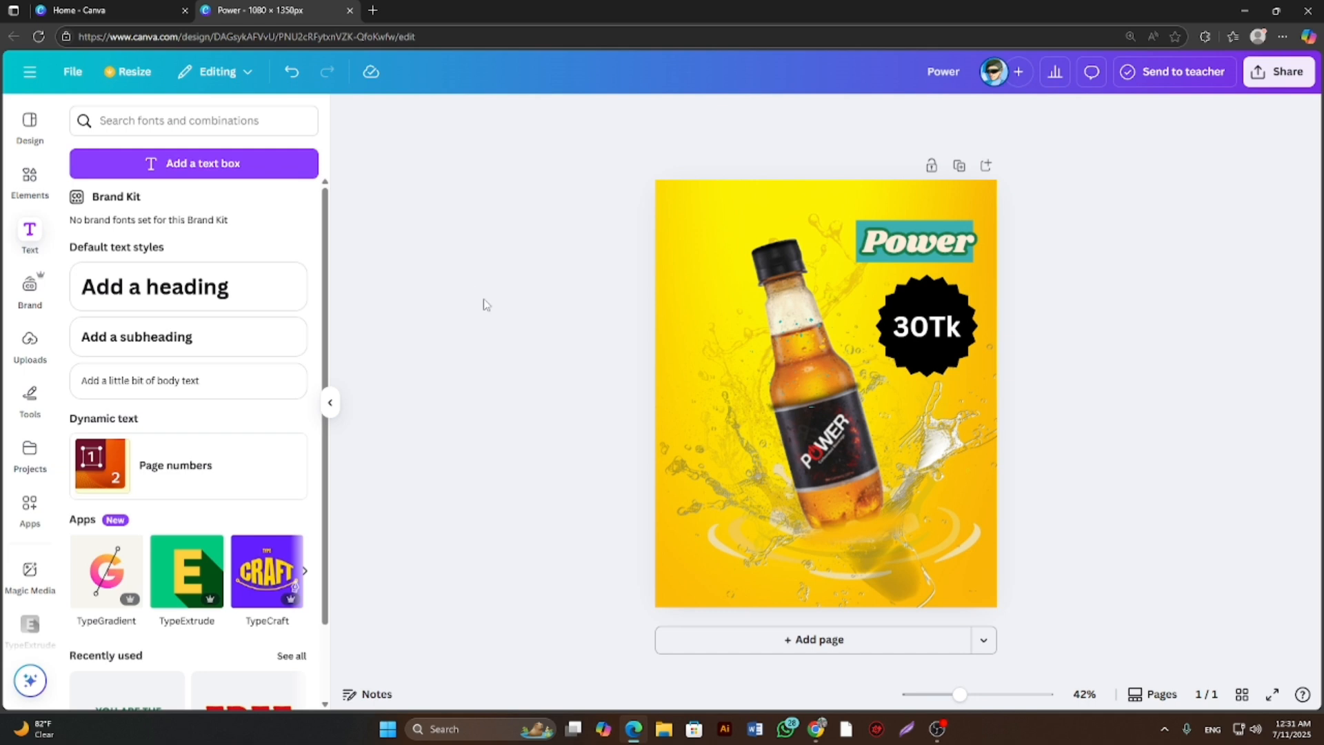
{"action": "left_click", "coordinate": [1255, 83]}
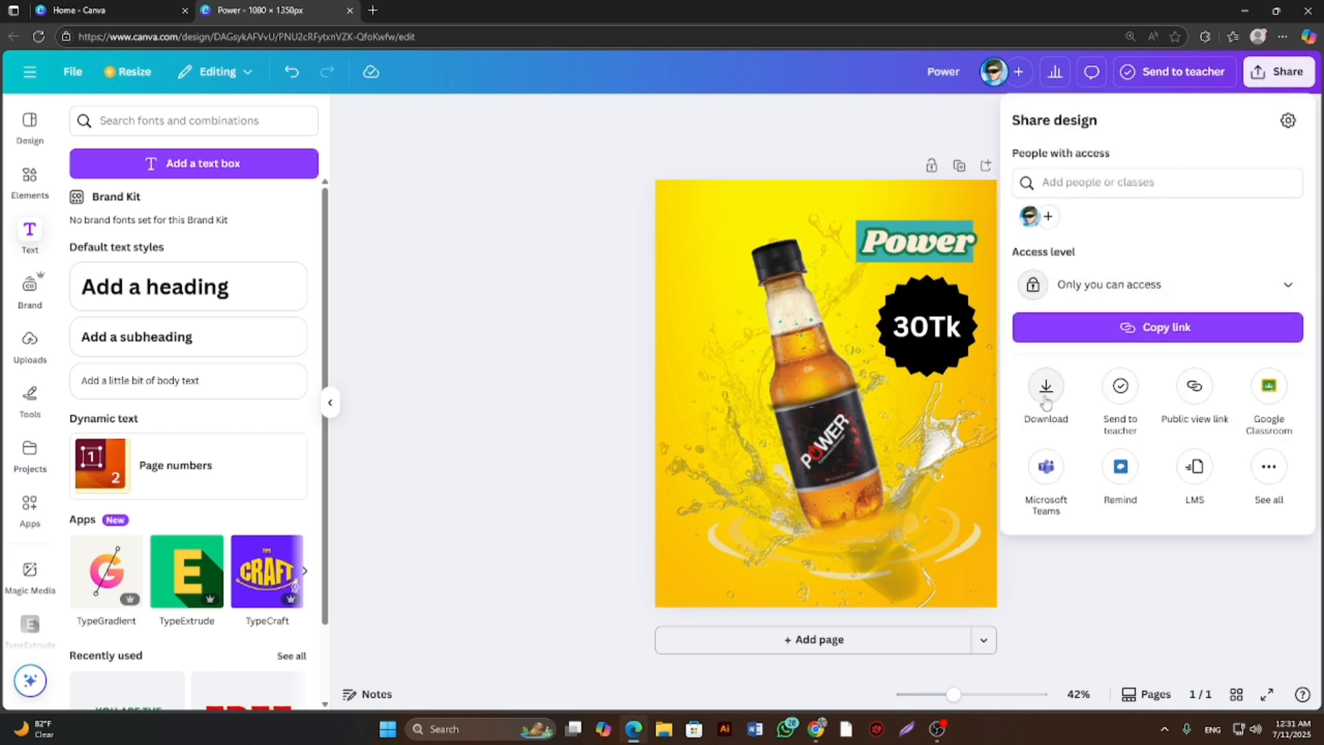
{"action": "left_click", "coordinate": [536, 273]}
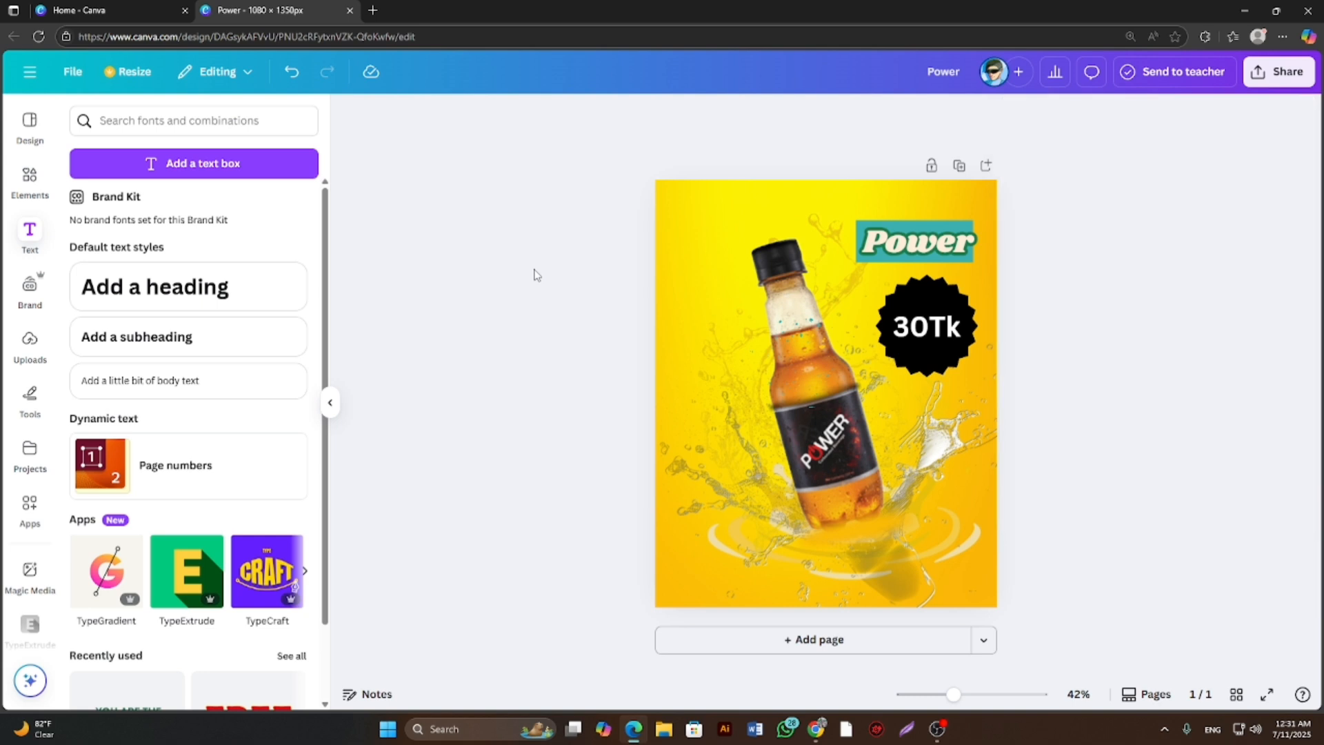